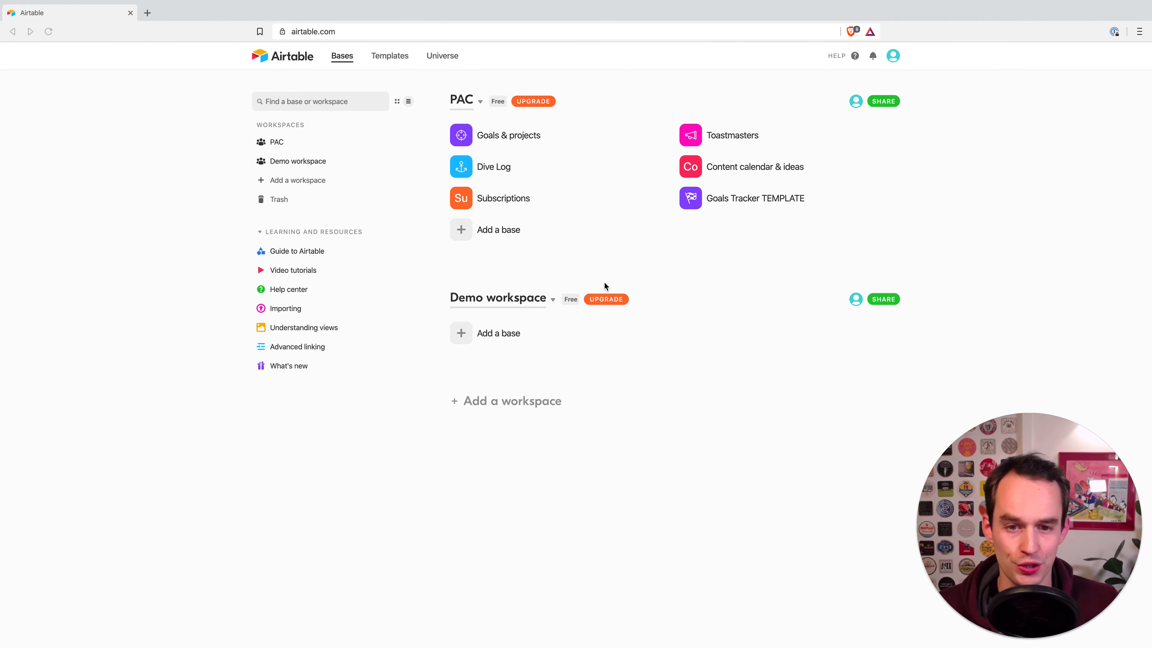
# - Create a base from scratch in the Demo workspace, name it "Content calendar & ideas", and open it
pyautogui.click(637, 353)
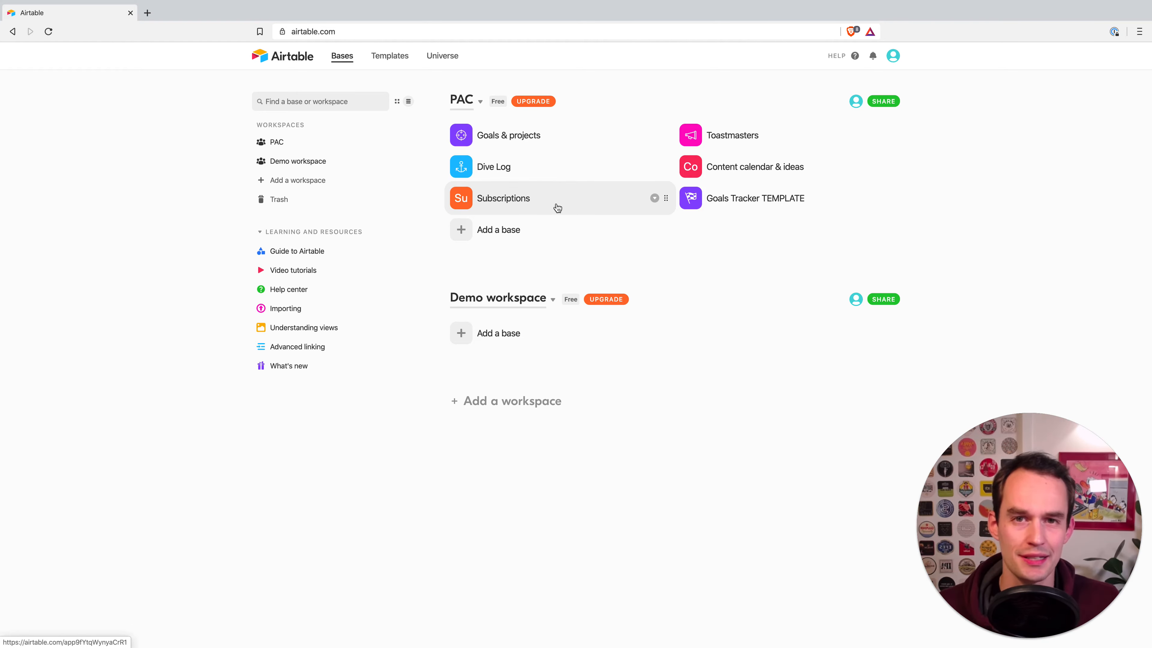
pyautogui.click(518, 332)
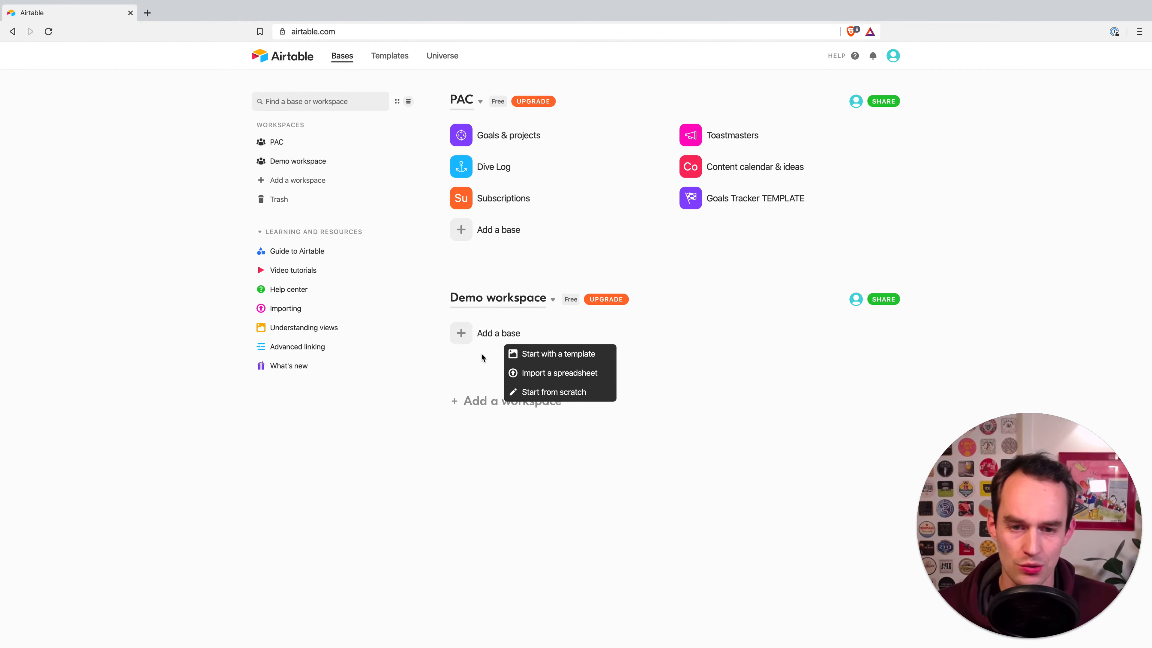
pyautogui.click(561, 393)
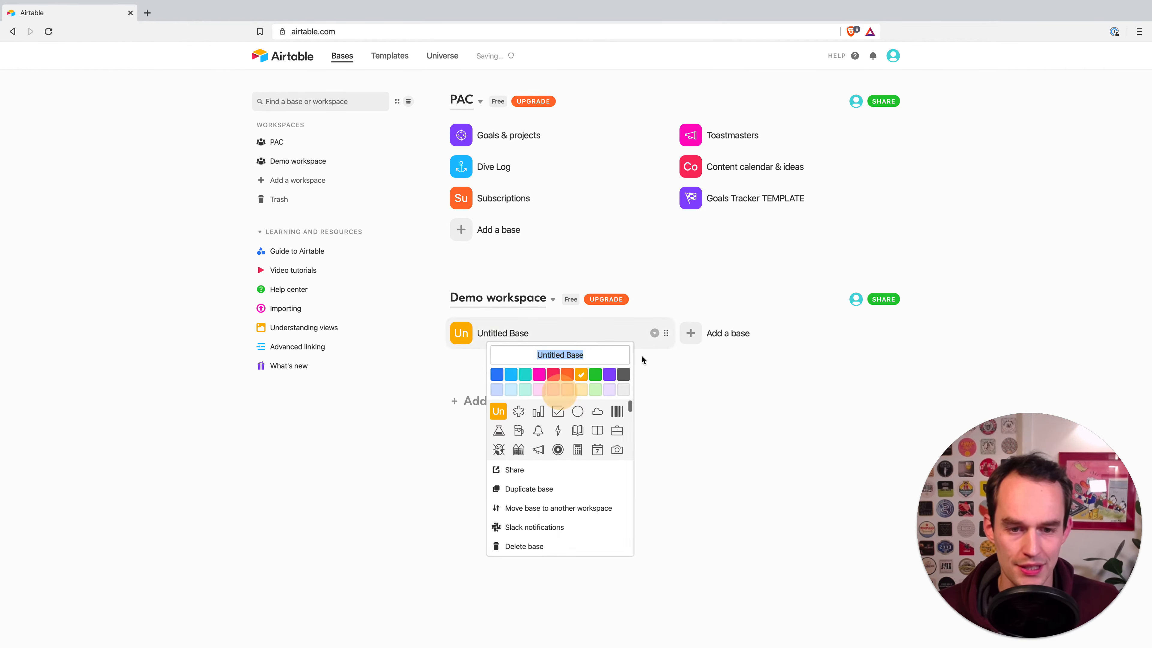
pyautogui.write('Conte')
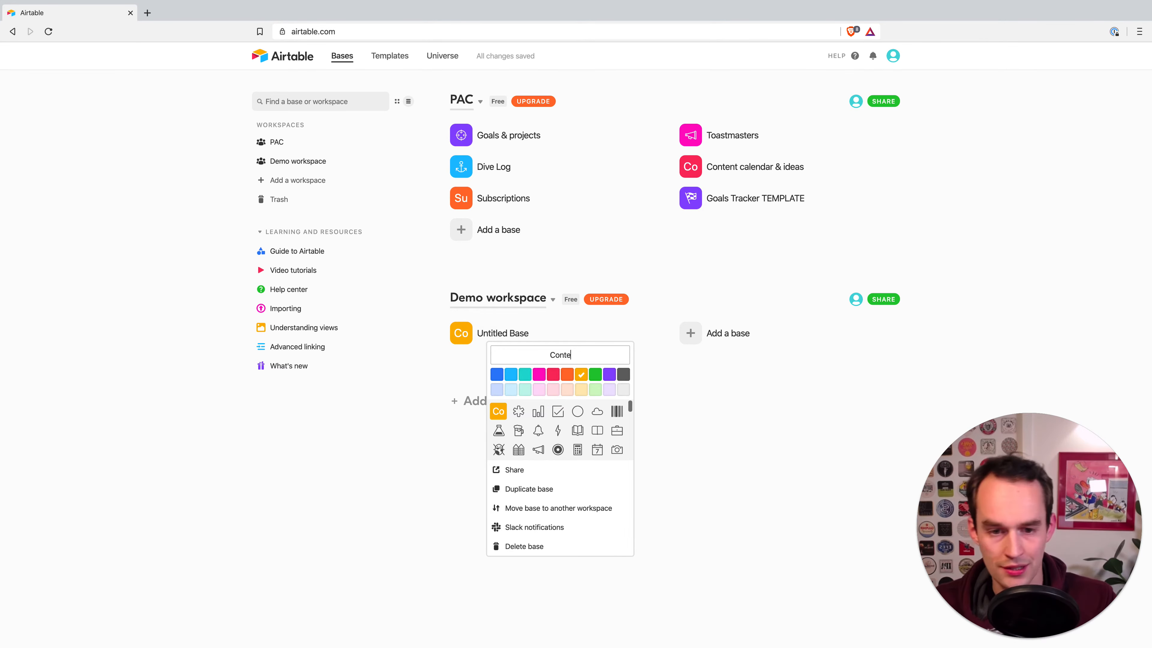
pyautogui.write('nt calendar & ideas')
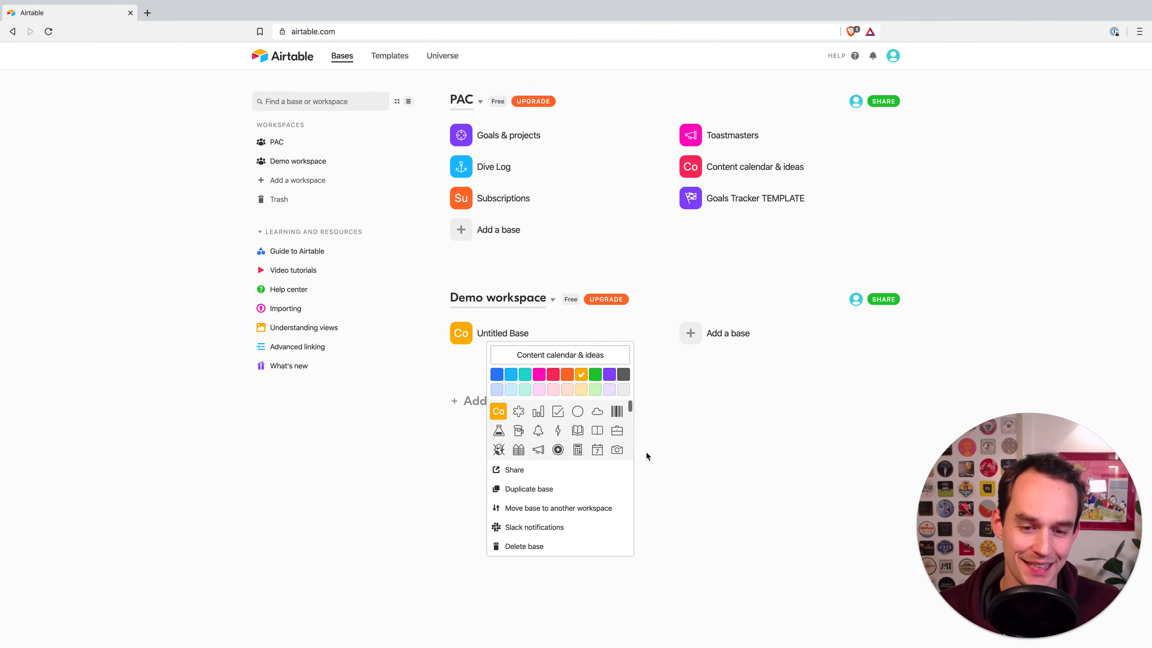
pyautogui.press('Return')
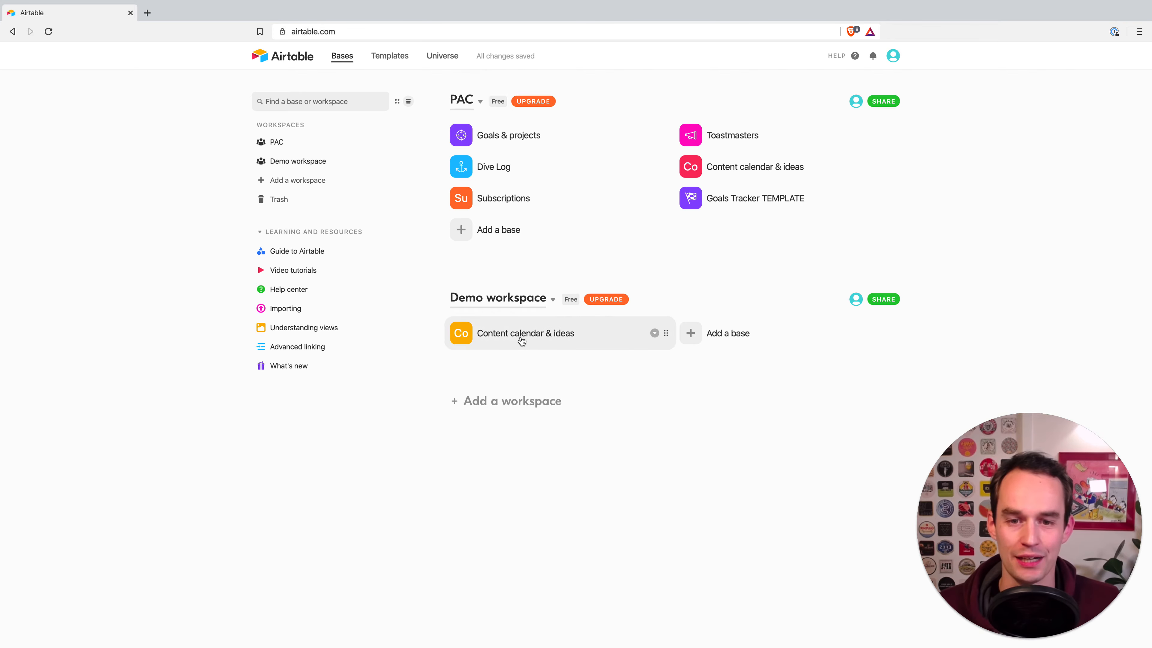
pyautogui.click(521, 336)
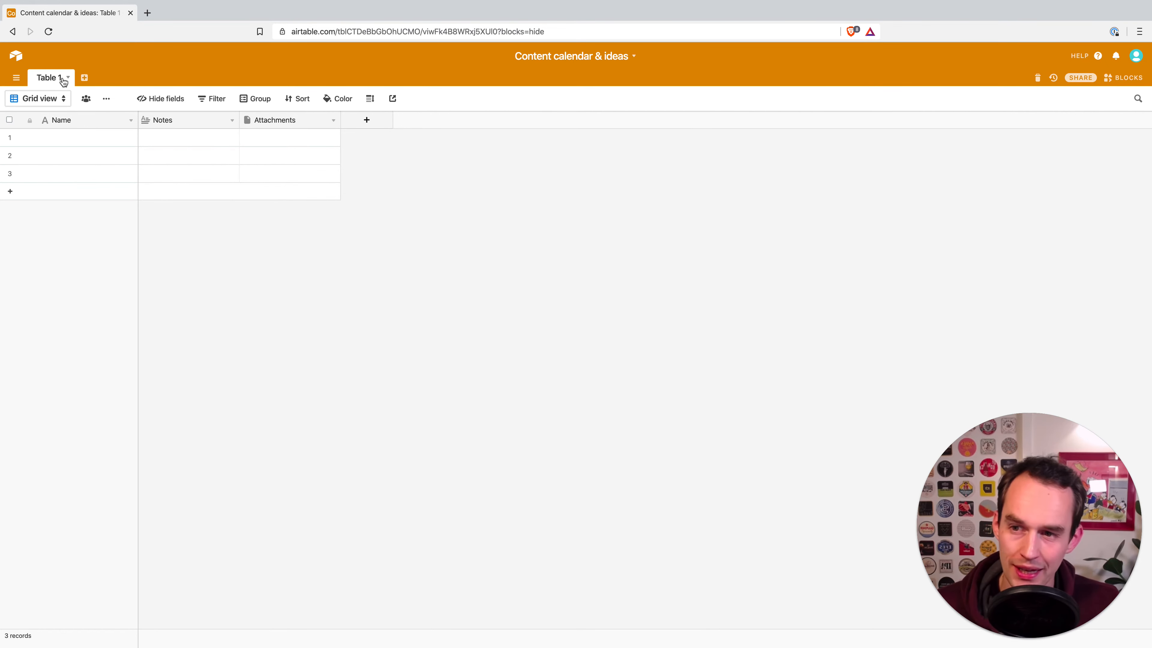
# - Add a second, empty table to the Content calendar & ideas base
pyautogui.click(85, 78)
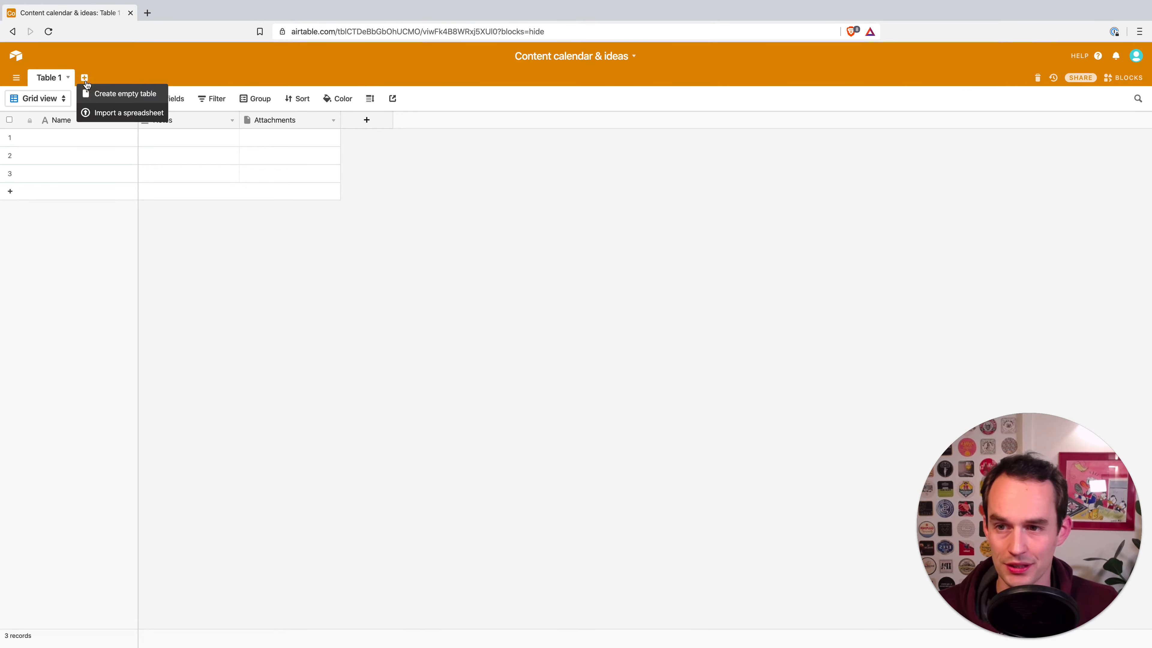
pyautogui.click(135, 94)
pyautogui.click(234, 257)
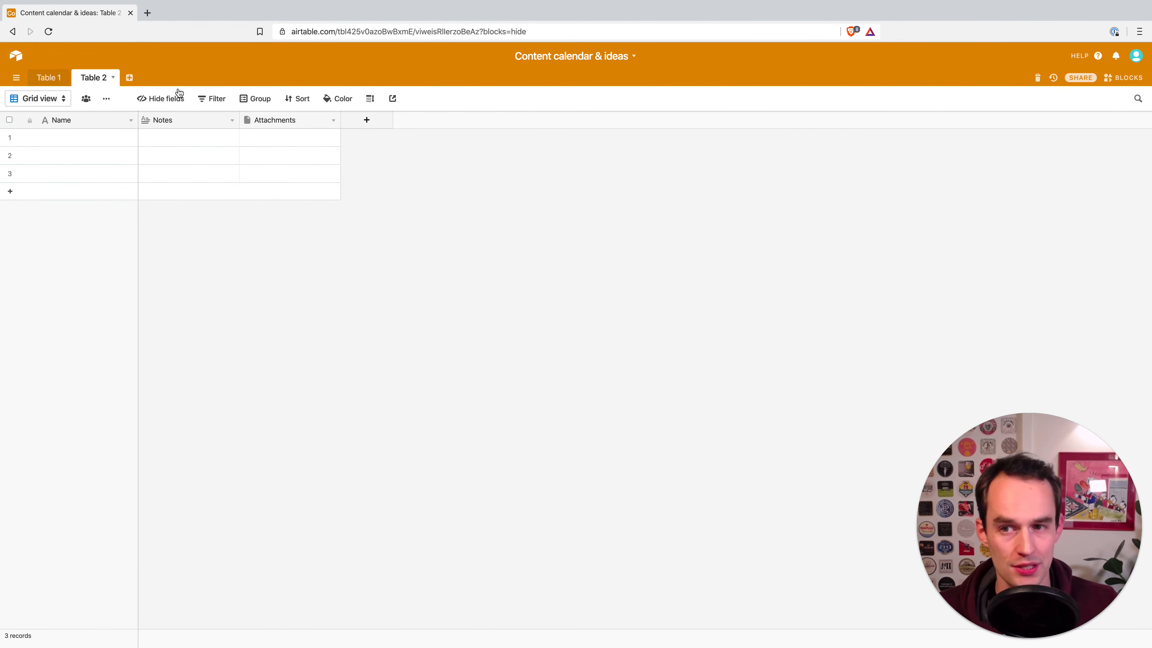
# - Rename the second table as "Ideas"
pyautogui.click(113, 79)
pyautogui.click(77, 95)
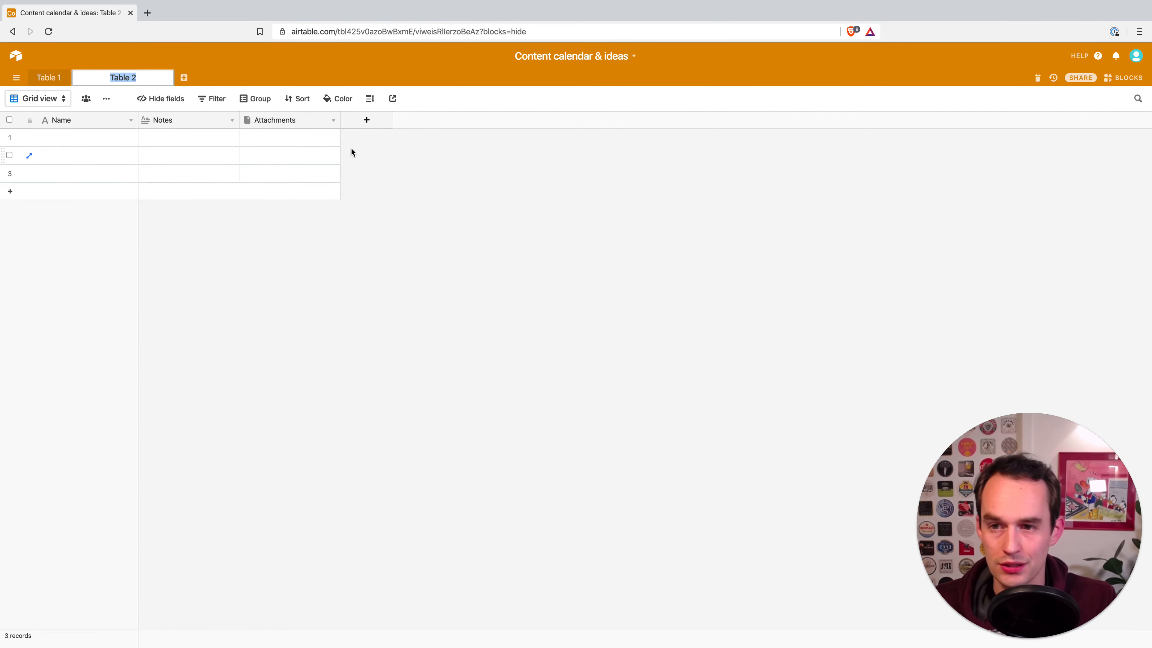
pyautogui.write('Ideas')
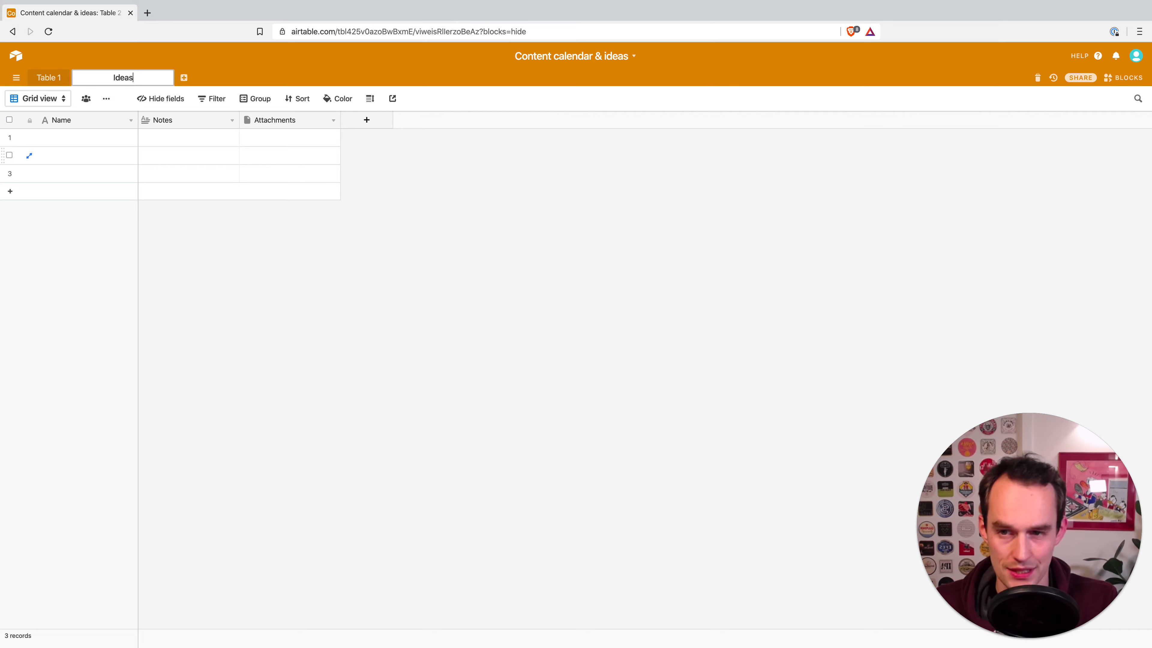
pyautogui.press('Return')
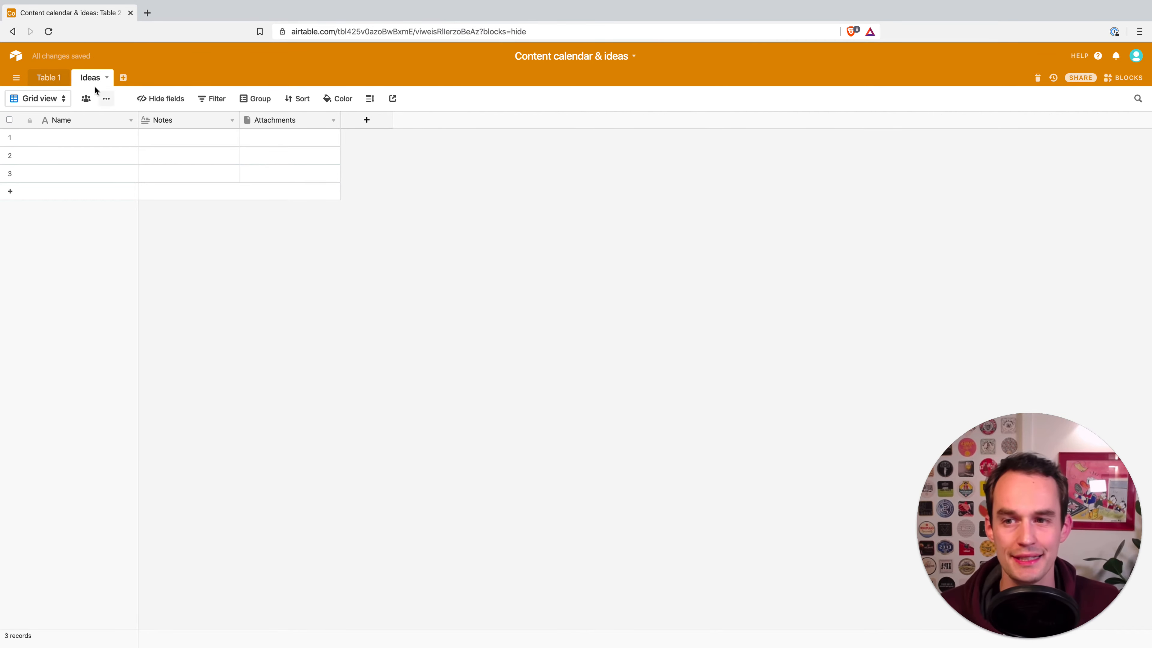
# - Rename the second table as "Topics"
pyautogui.click(107, 77)
pyautogui.click(91, 95)
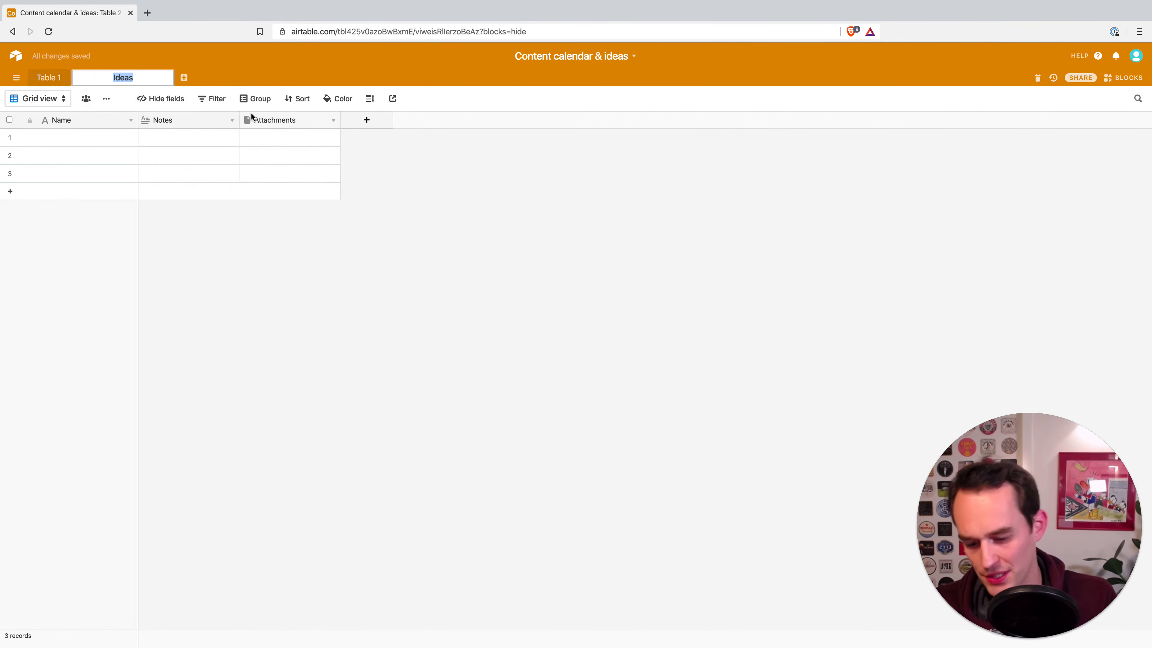
pyautogui.write('Topics')
pyautogui.press('Return')
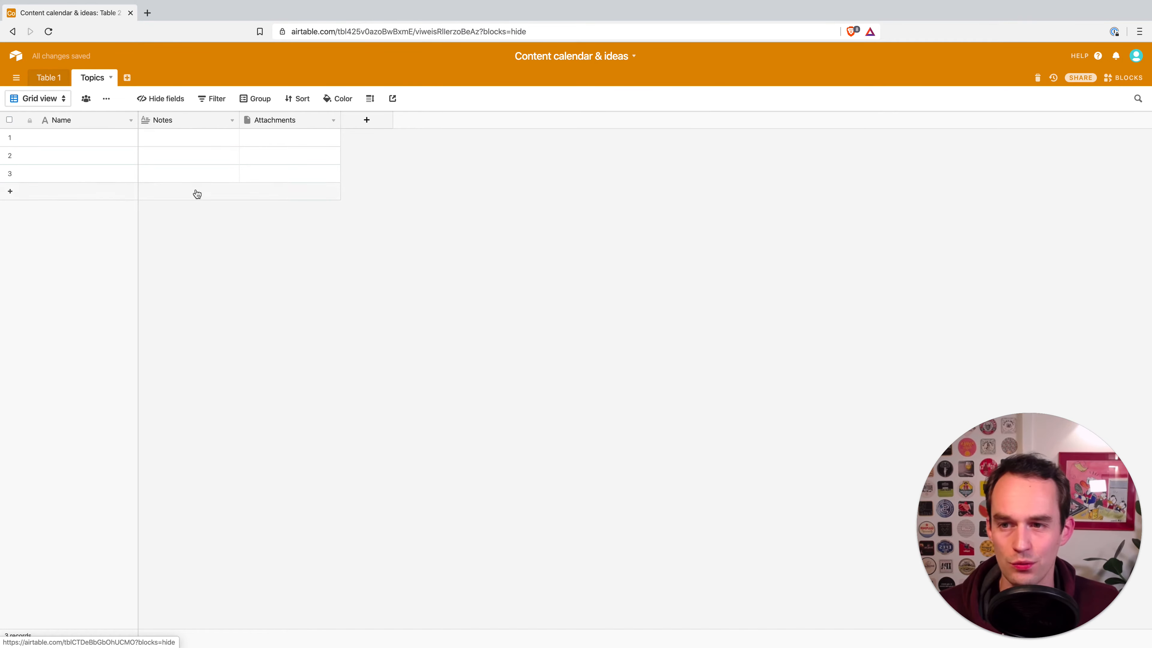
# - Rename the first table, Table 1, as "Content pieces"
pyautogui.click(48, 78)
pyautogui.click(68, 78)
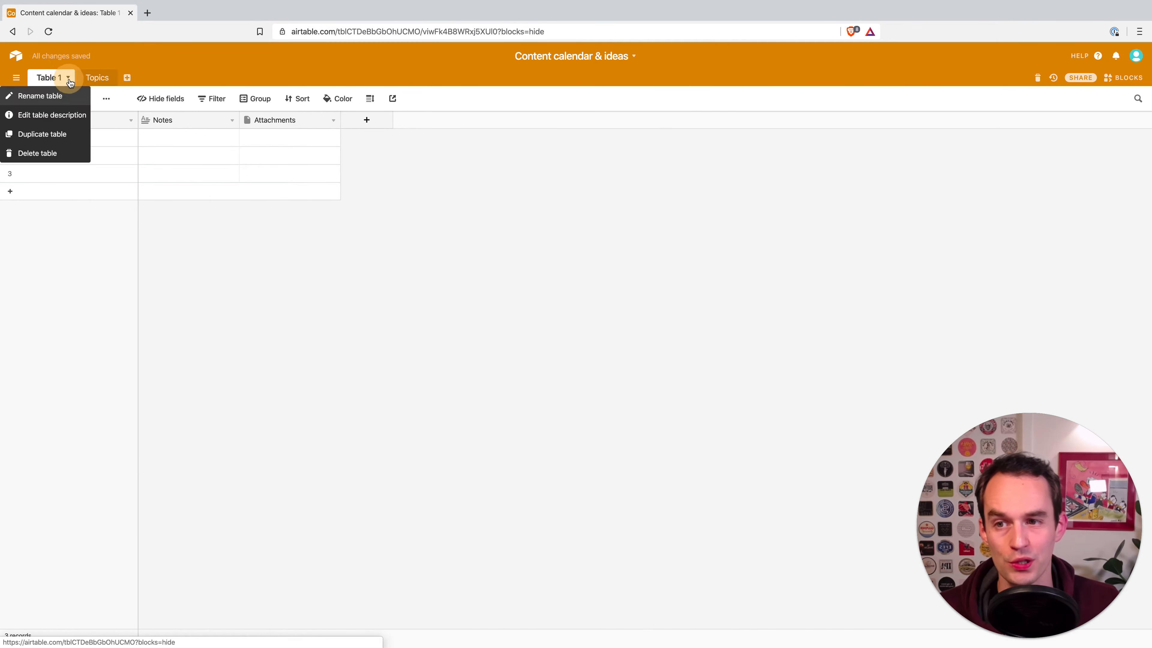
pyautogui.click(62, 95)
pyautogui.write('Content pieces')
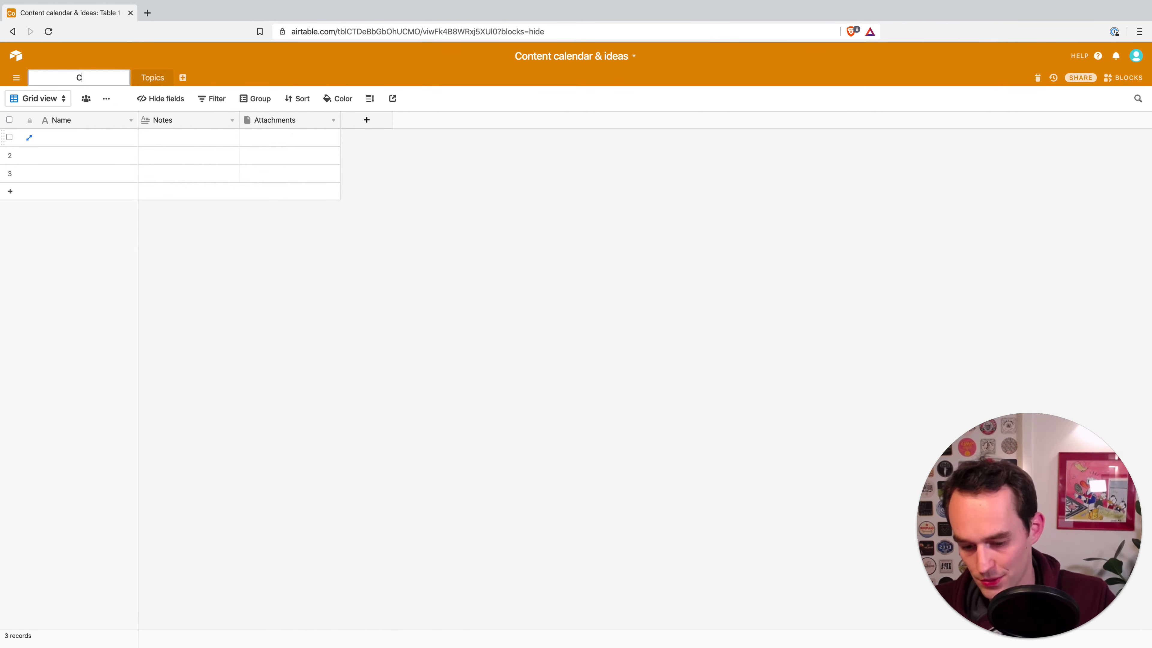
pyautogui.press('Return')
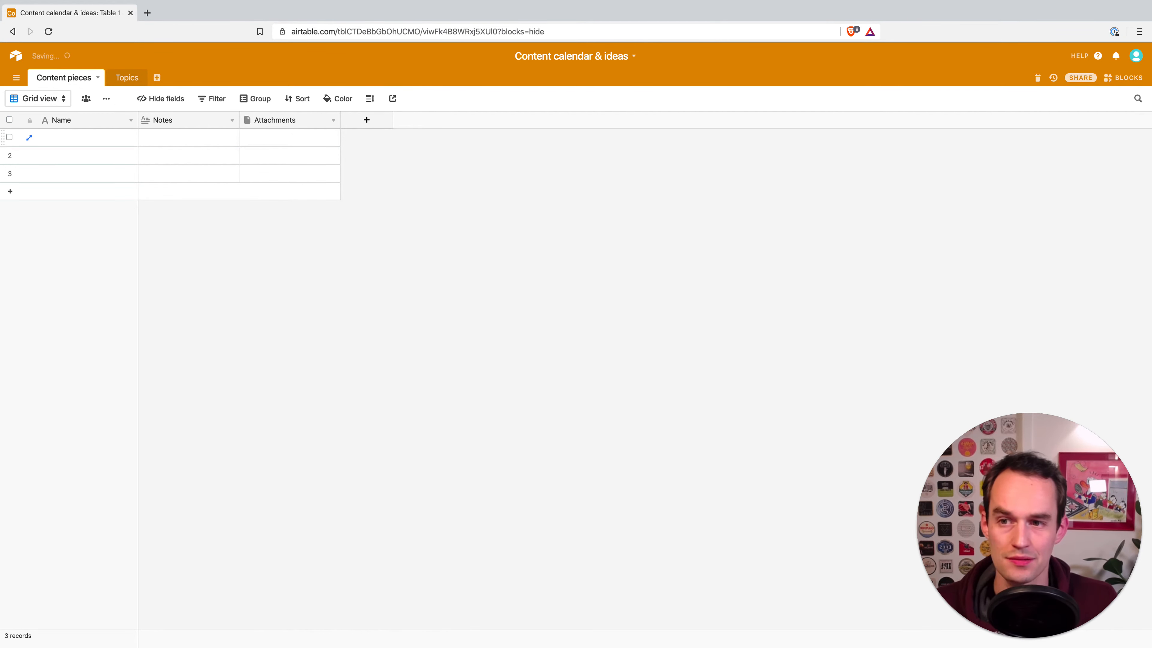
# - Rename the primary field of the Topics table as "Topic name"
pyautogui.click(127, 78)
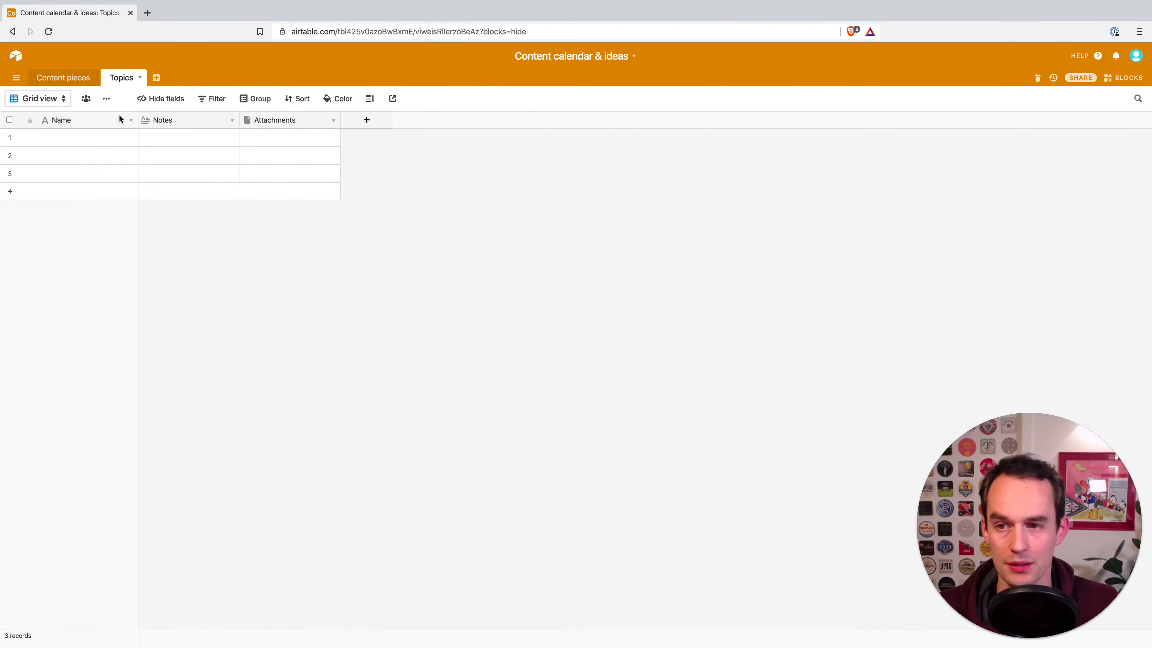
pyautogui.click(131, 119)
pyautogui.click(92, 138)
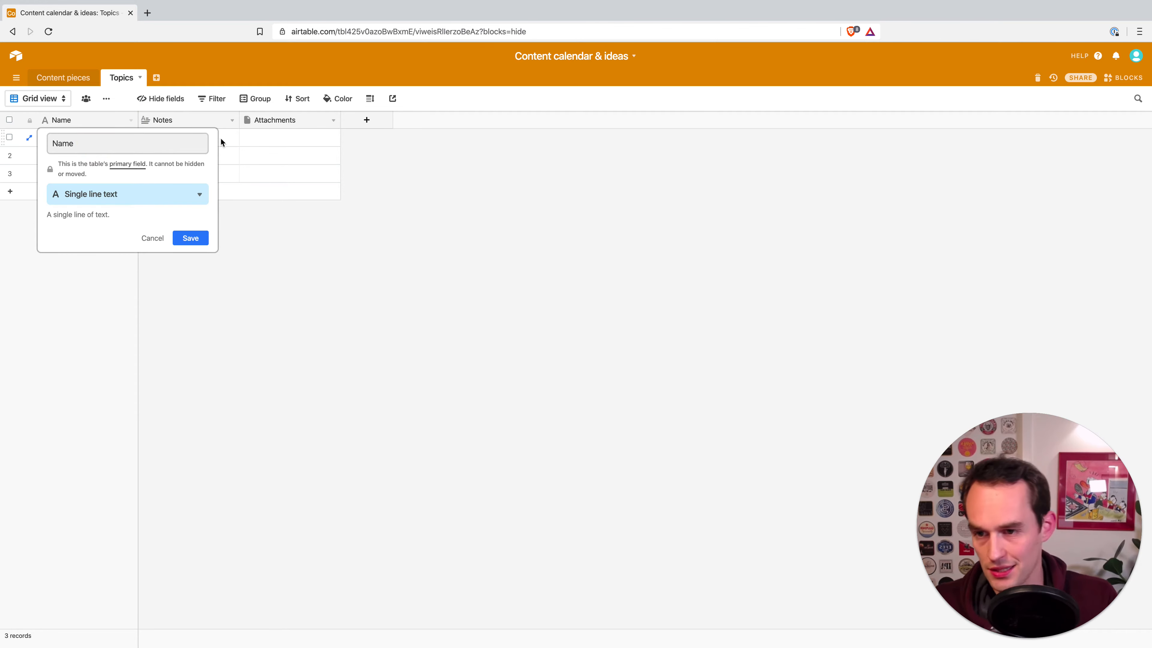
pyautogui.click(125, 144)
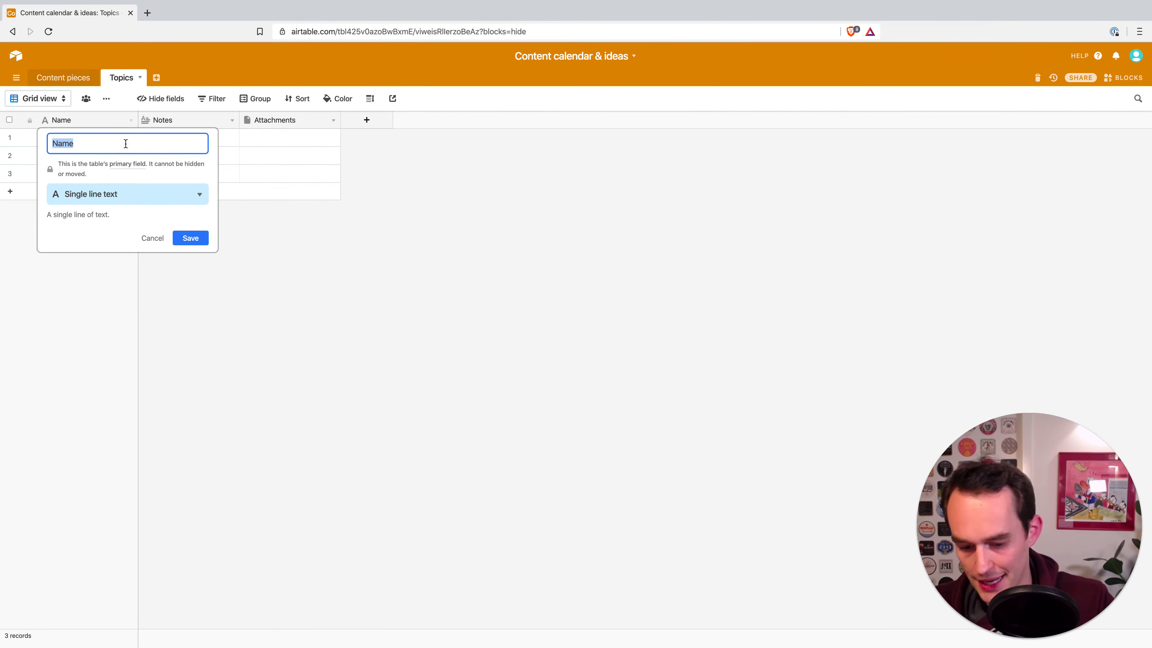
pyautogui.write('Topic name')
pyautogui.press('Return')
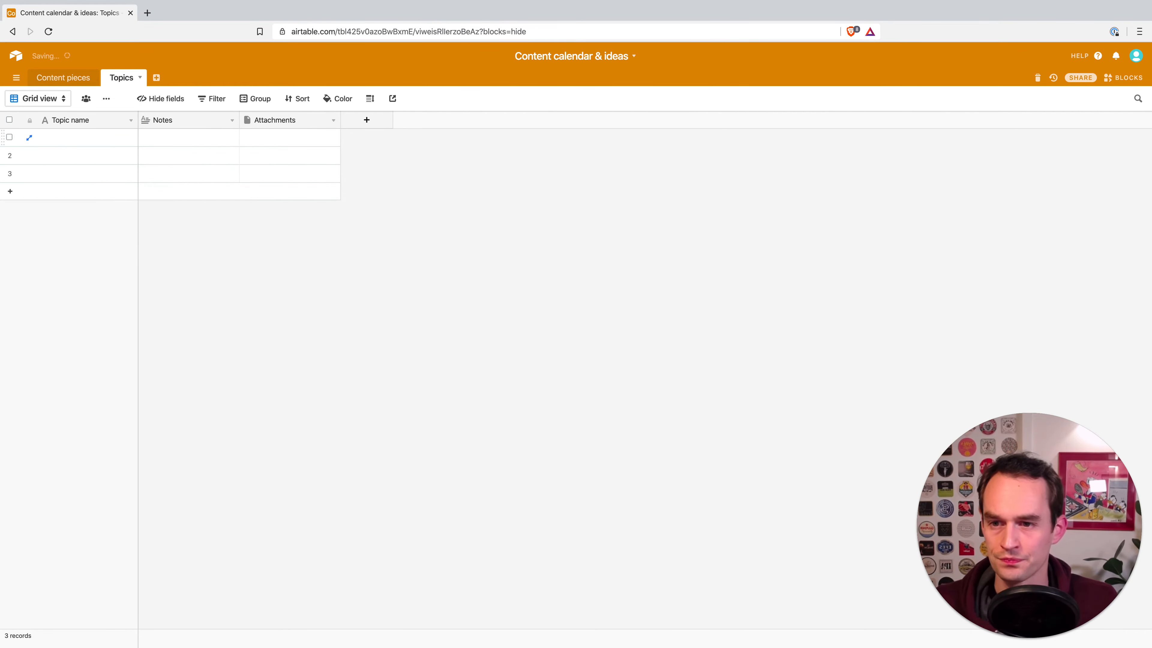
# - Delete the Attachments field from the Topics table
pyautogui.rightClick(190, 122)
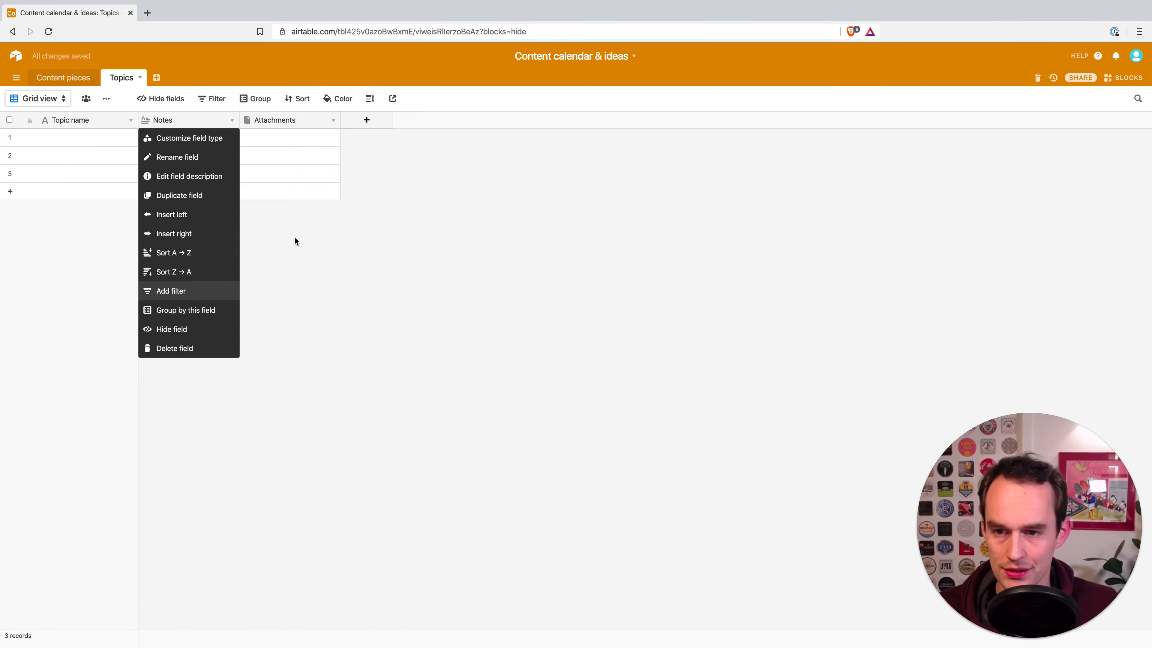
pyautogui.click(381, 142)
pyautogui.rightClick(301, 118)
pyautogui.click(284, 346)
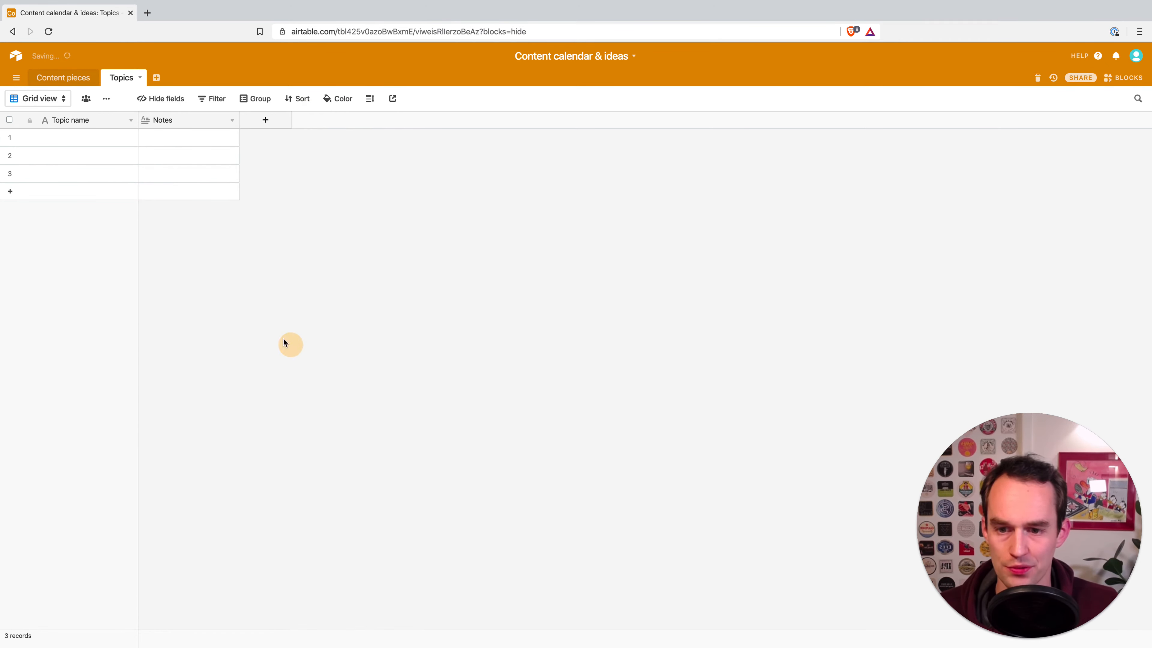
# - Enter "Using Airtable as your content calendar" as the first topic name and widen that column to fit the text
pyautogui.doubleClick(99, 138)
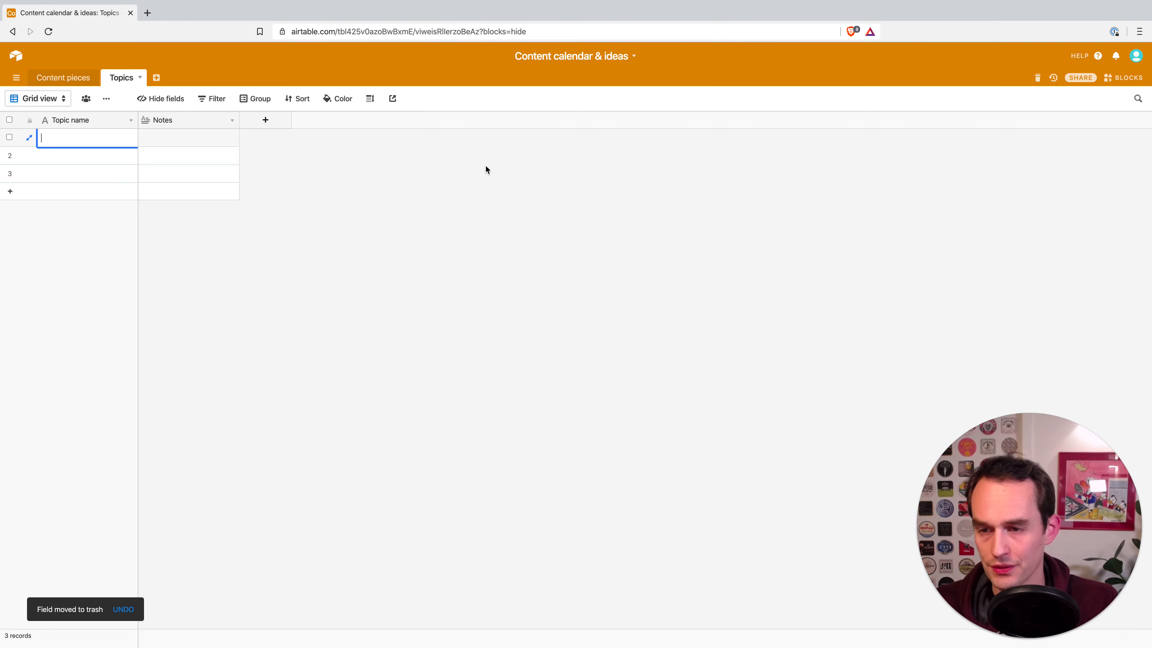
pyautogui.write('Using Airtable a')
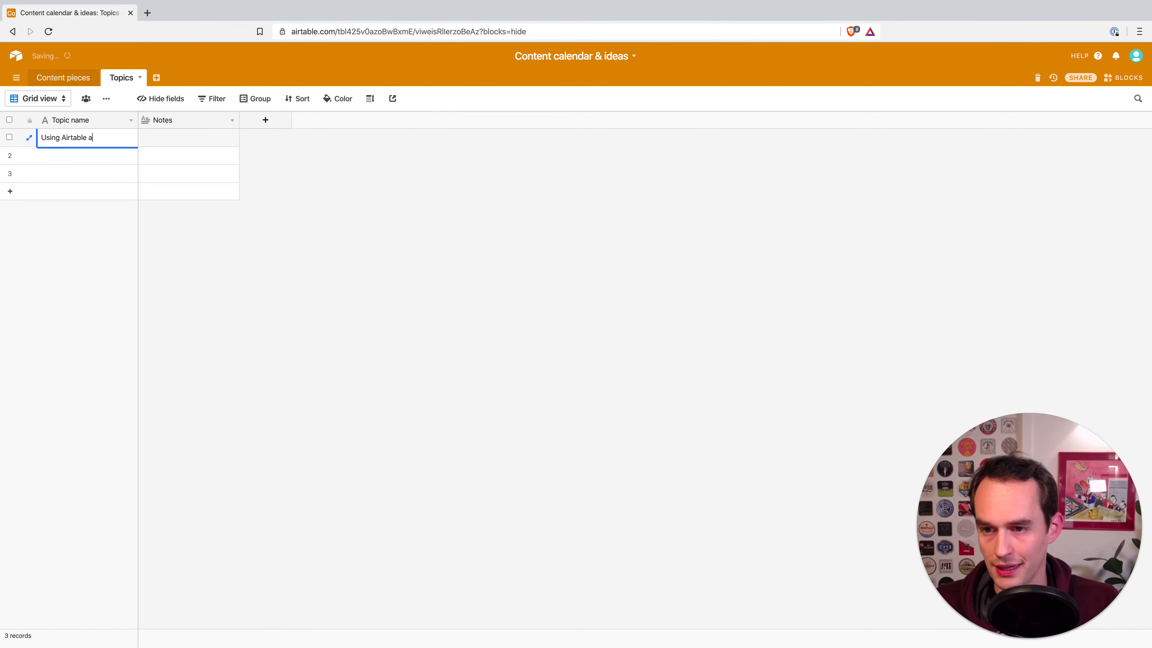
pyautogui.write('s your content calendar')
pyautogui.press('Return')
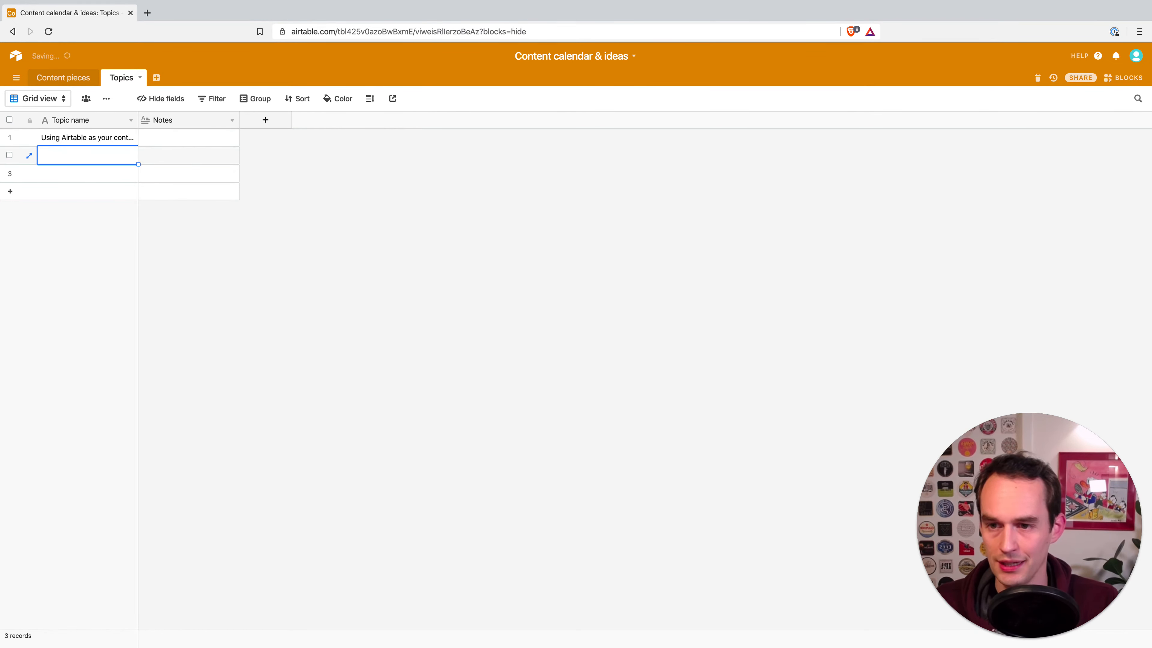
pyautogui.moveTo(138, 120); pyautogui.dragTo(198, 121)
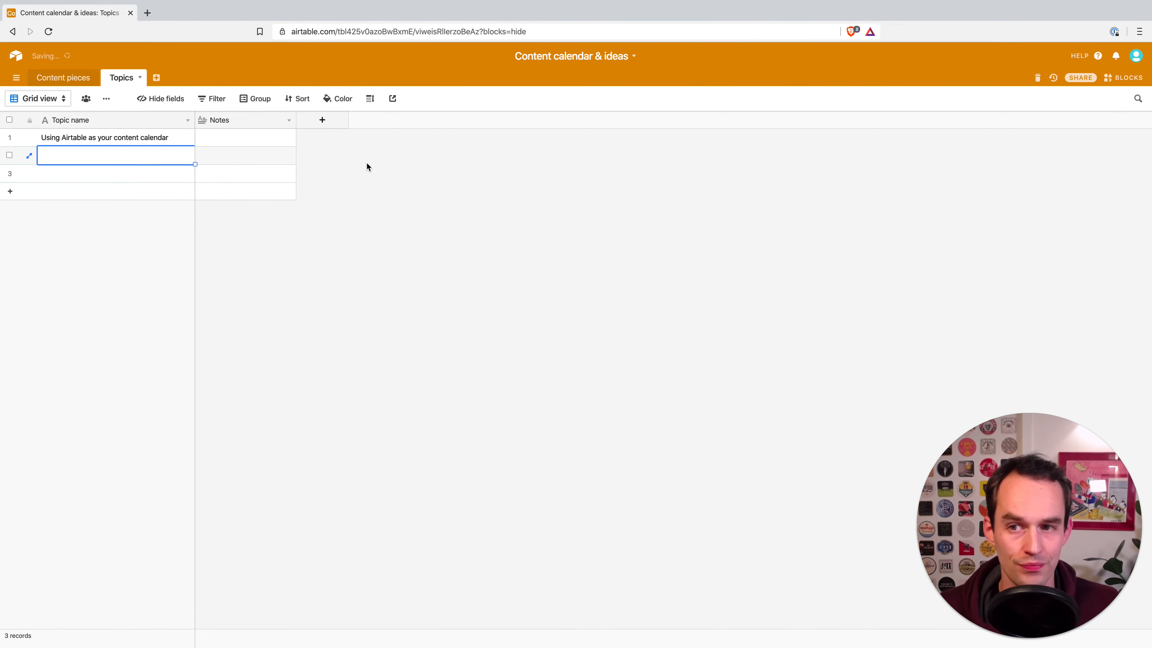
pyautogui.click(162, 138)
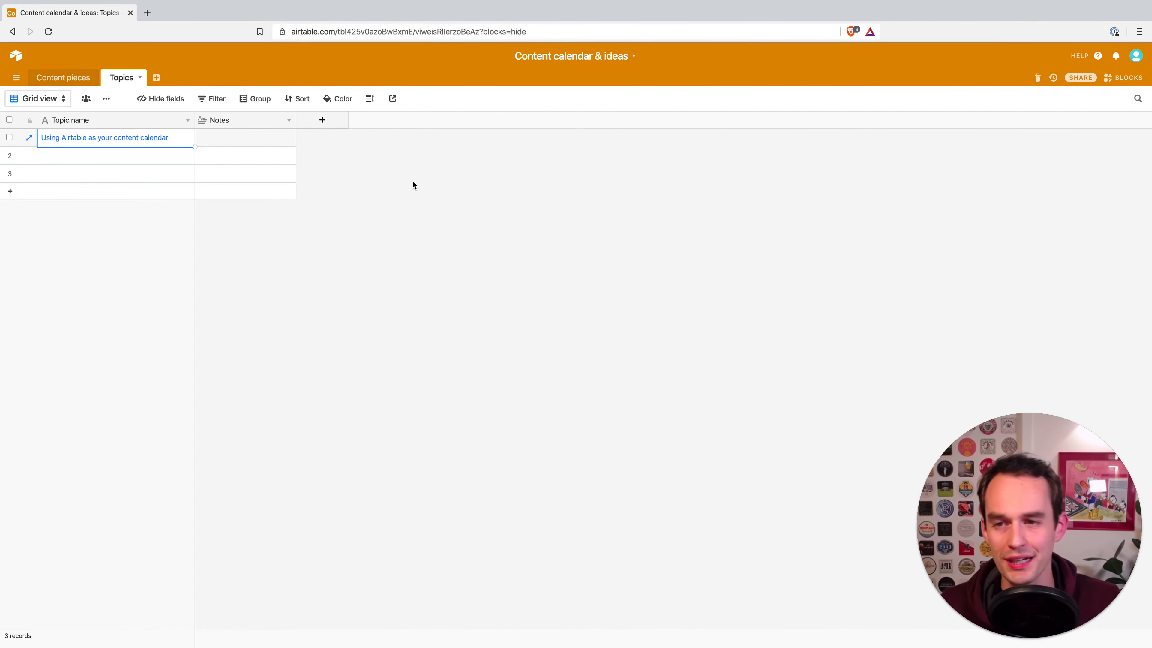
# - Delete the Attachments field from the Content pieces table
pyautogui.click(68, 80)
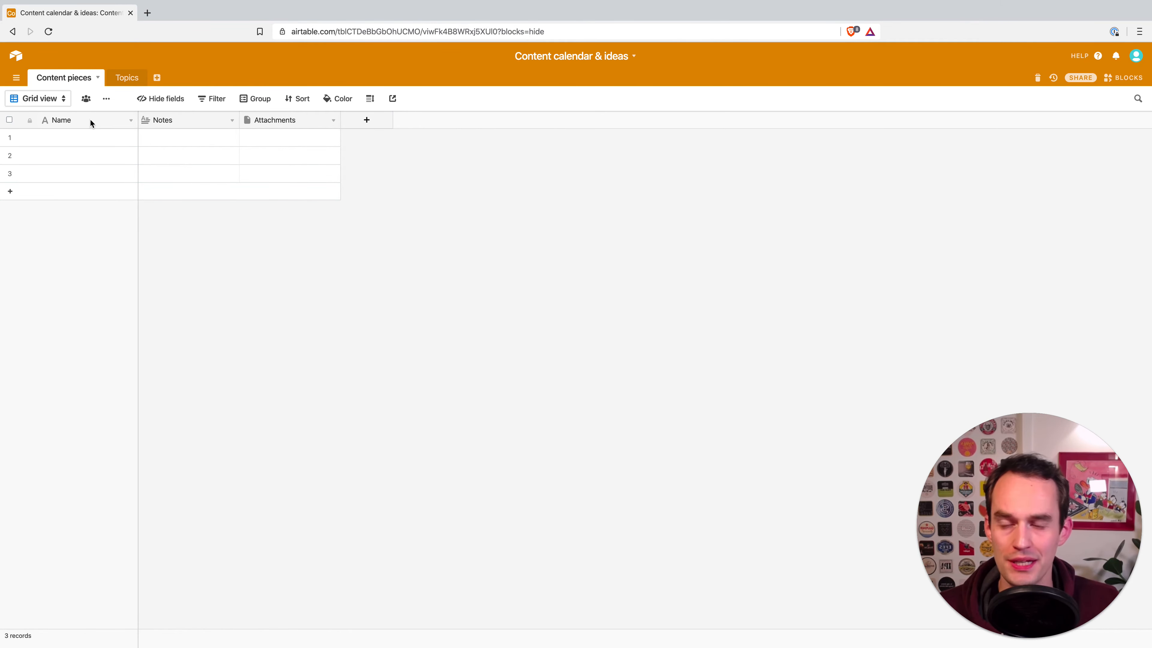
pyautogui.click(332, 120)
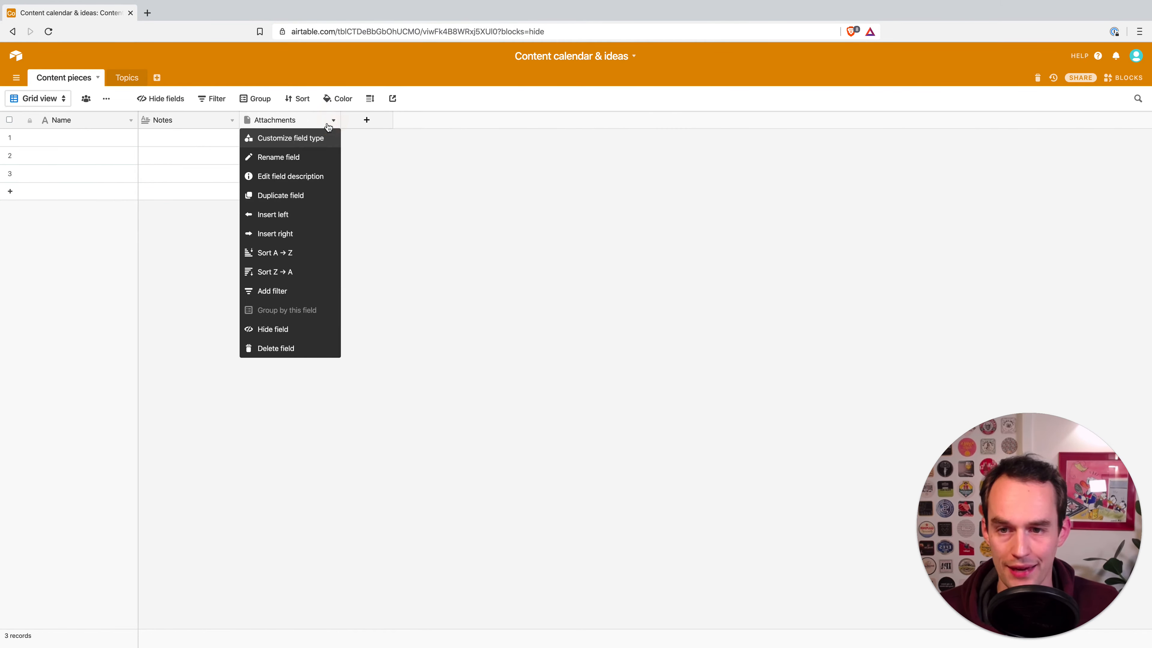
pyautogui.click(272, 348)
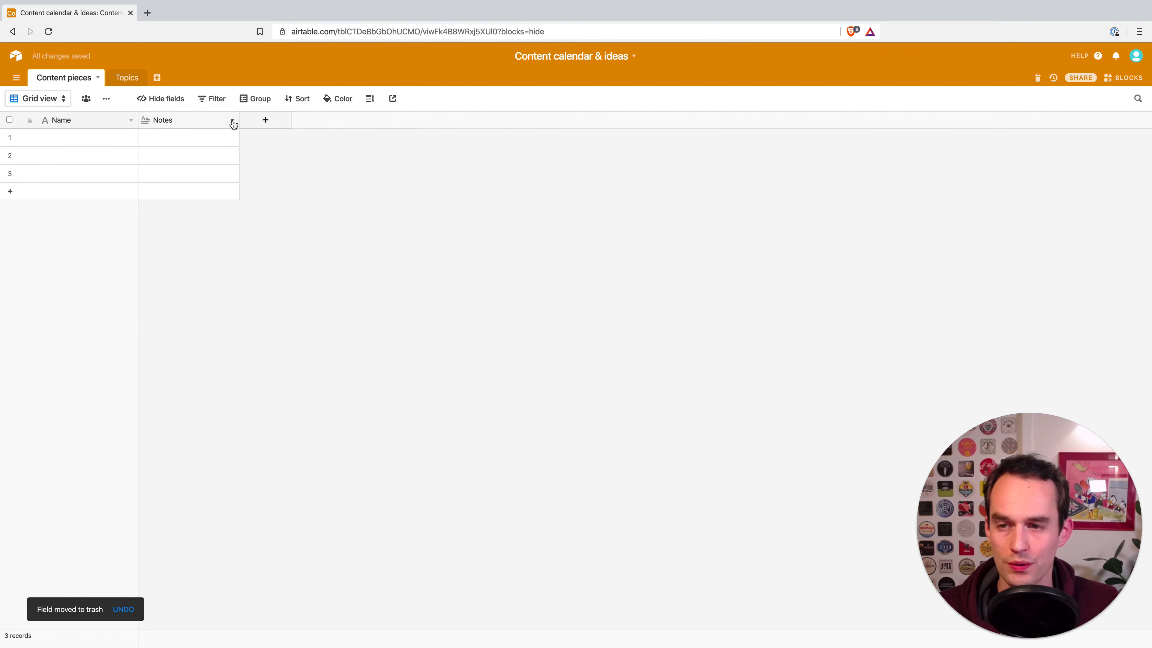
# - Change the Notes field of the Content pieces table to a single select field and name it "Type"
pyautogui.rightClick(208, 120)
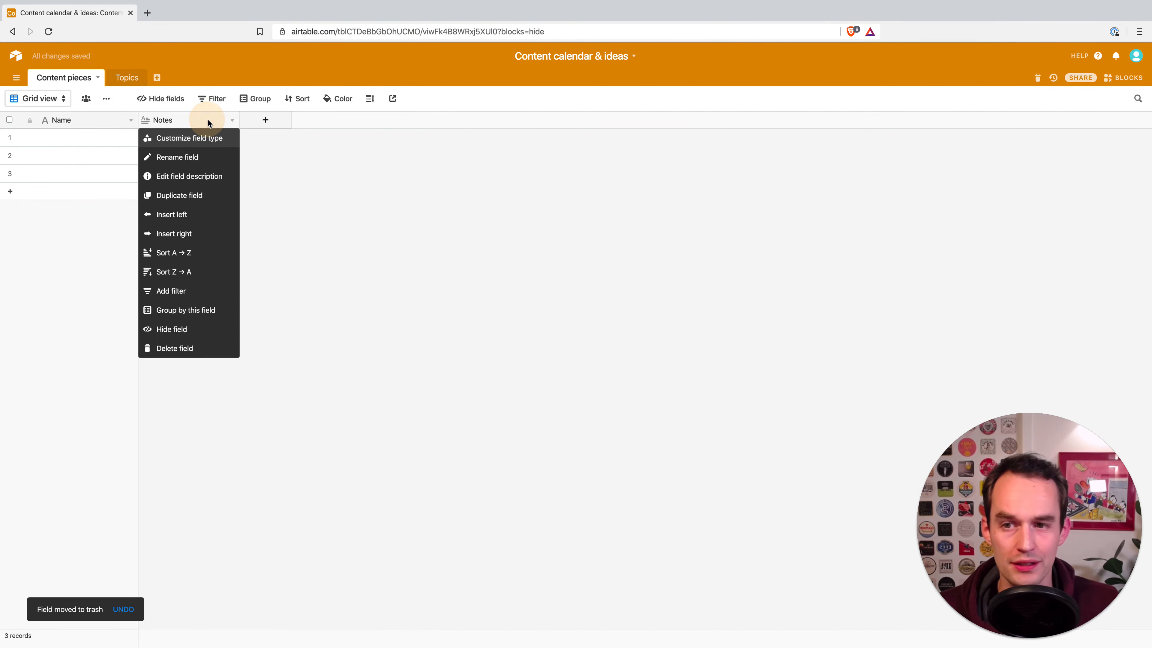
pyautogui.click(200, 138)
pyautogui.click(299, 170)
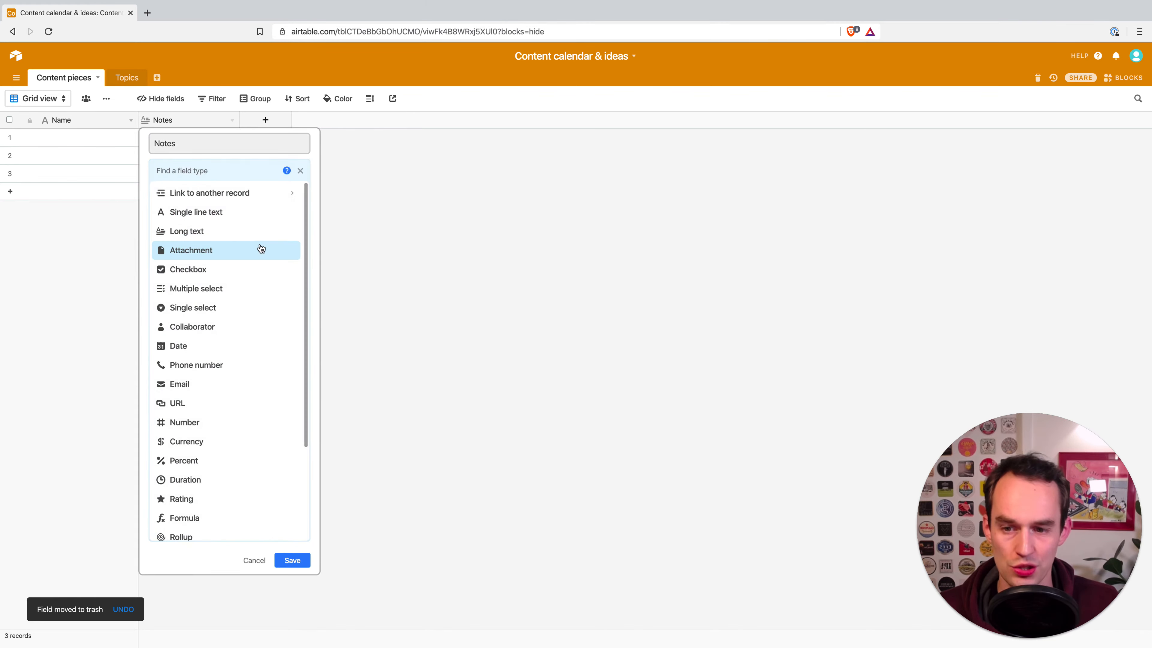
pyautogui.scroll(-3, 241, 488)
pyautogui.scroll(3, 240, 489)
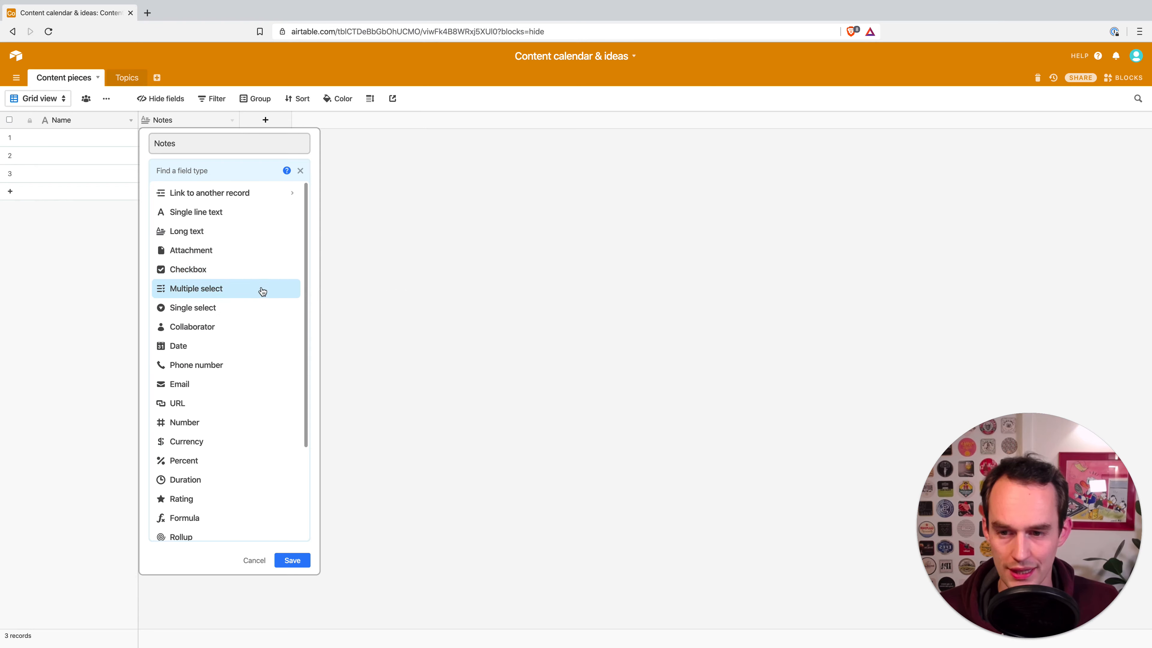
pyautogui.click(188, 313)
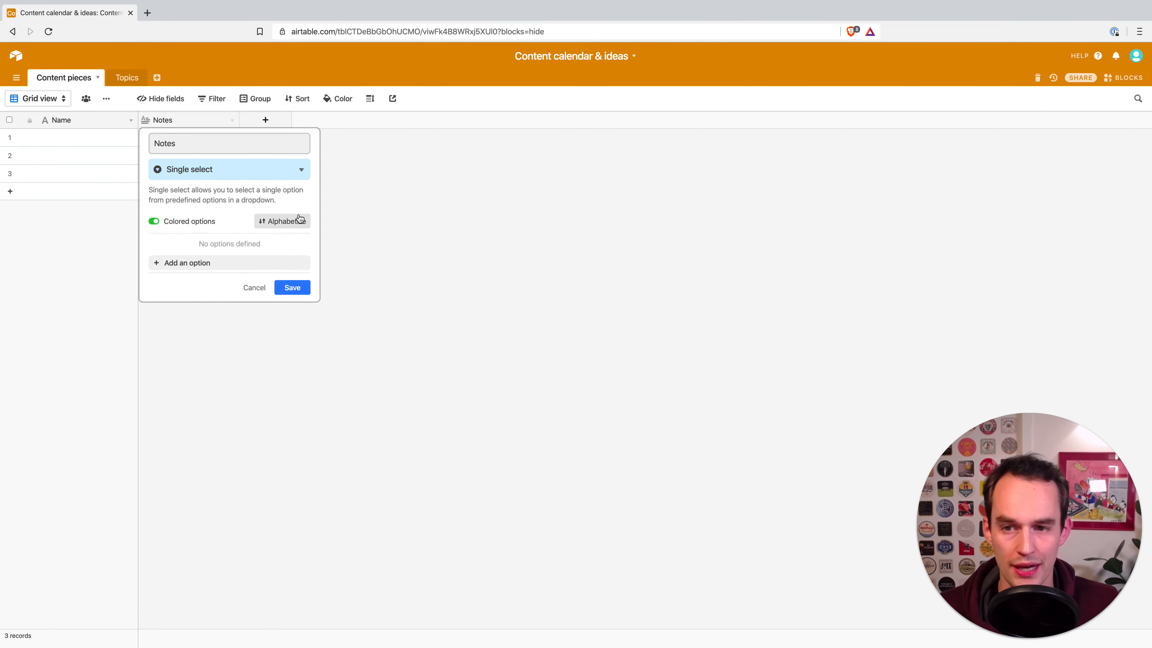
pyautogui.click(227, 144)
pyautogui.doubleClick(227, 144)
pyautogui.write('Type')
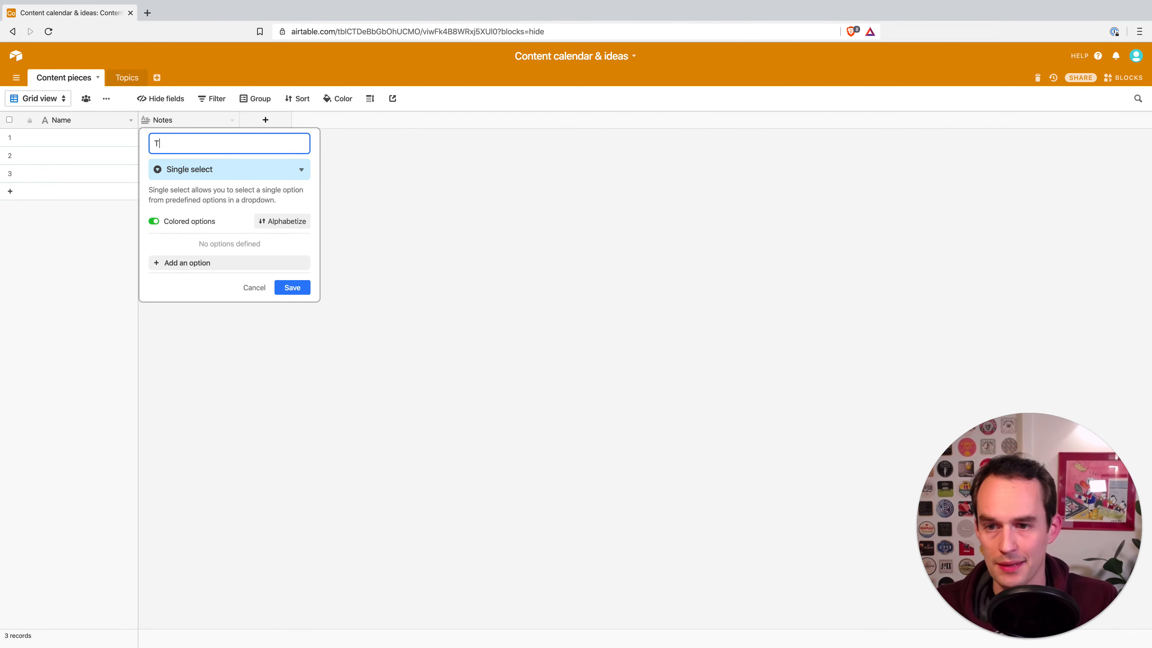
# - Add the options "Blog post", "Video" and "Email list" to the Type field and save it
pyautogui.click(183, 265)
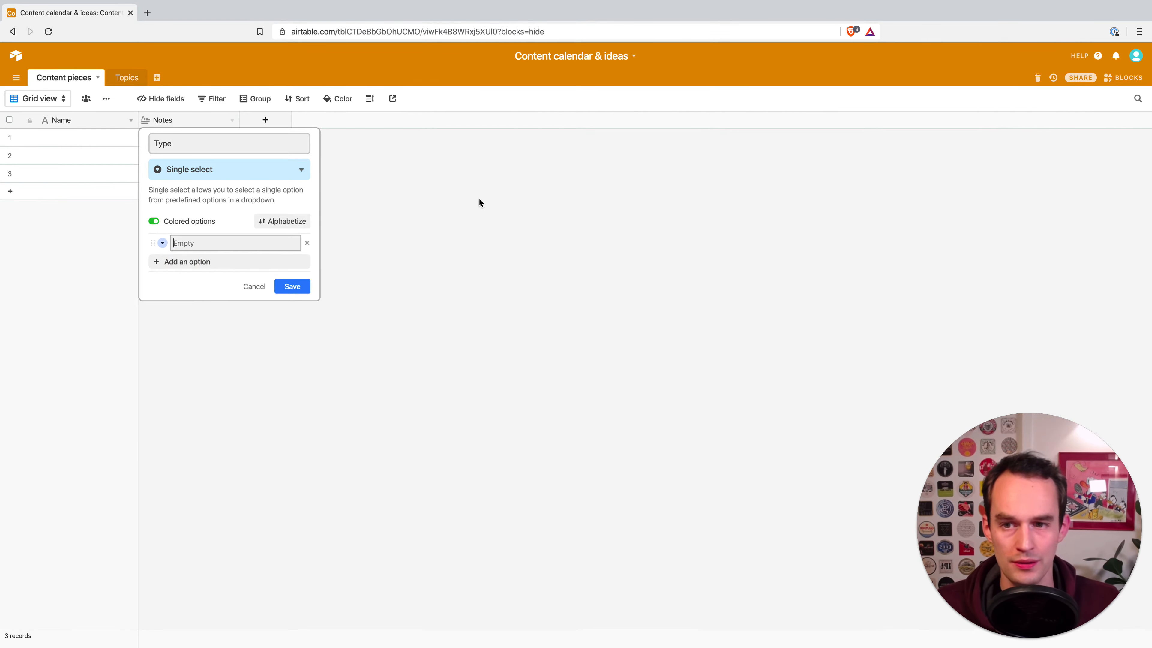
pyautogui.write('Blog post')
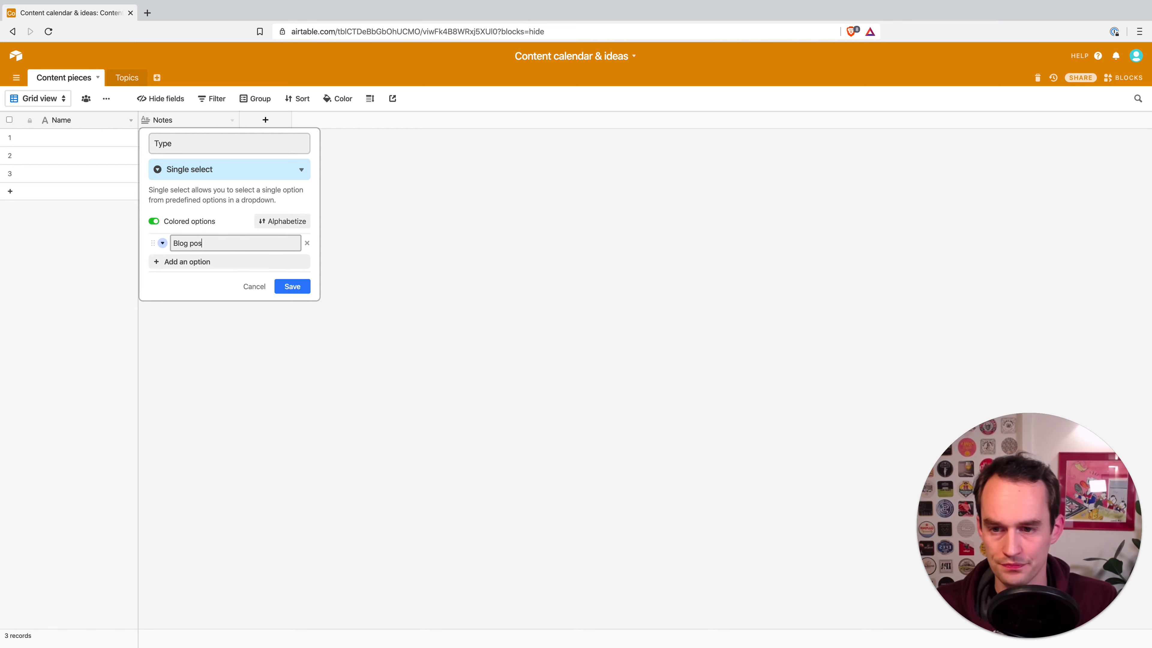
pyautogui.press('Return')
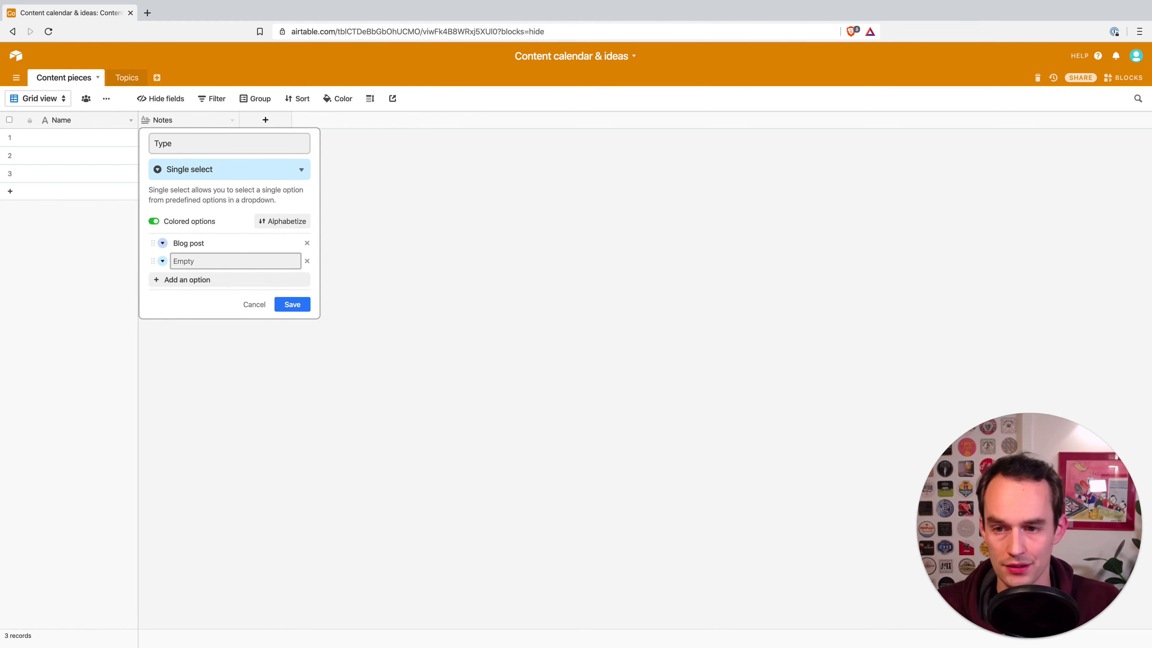
pyautogui.write('Vide')
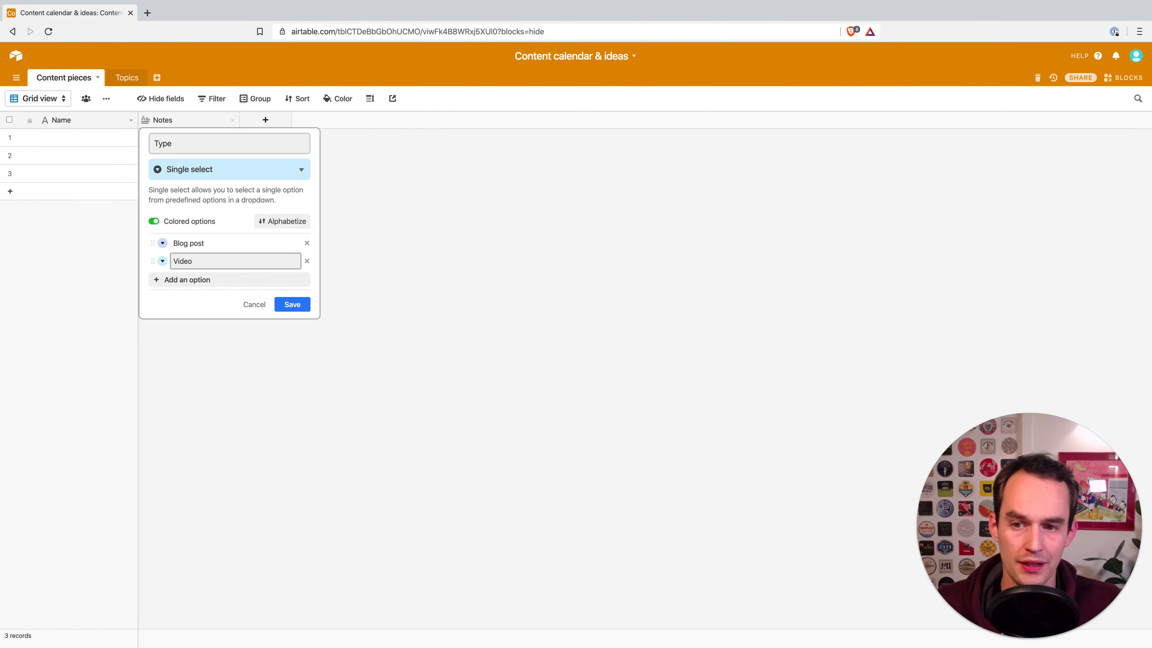
pyautogui.write('o')
pyautogui.press('Return')
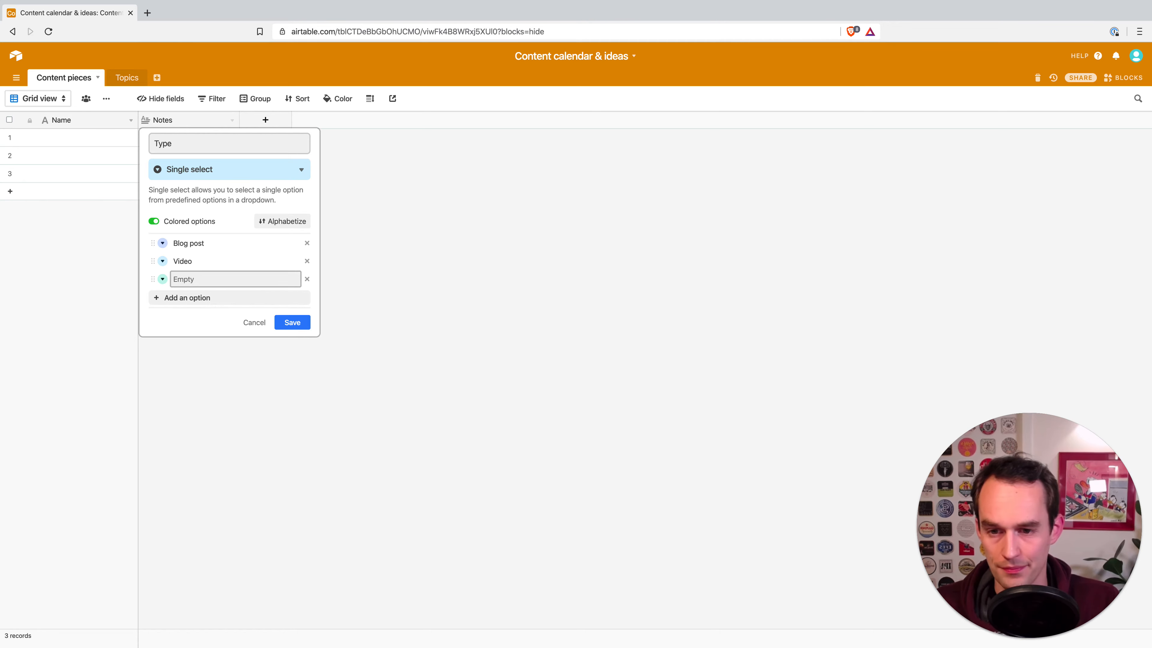
pyautogui.write('Email list')
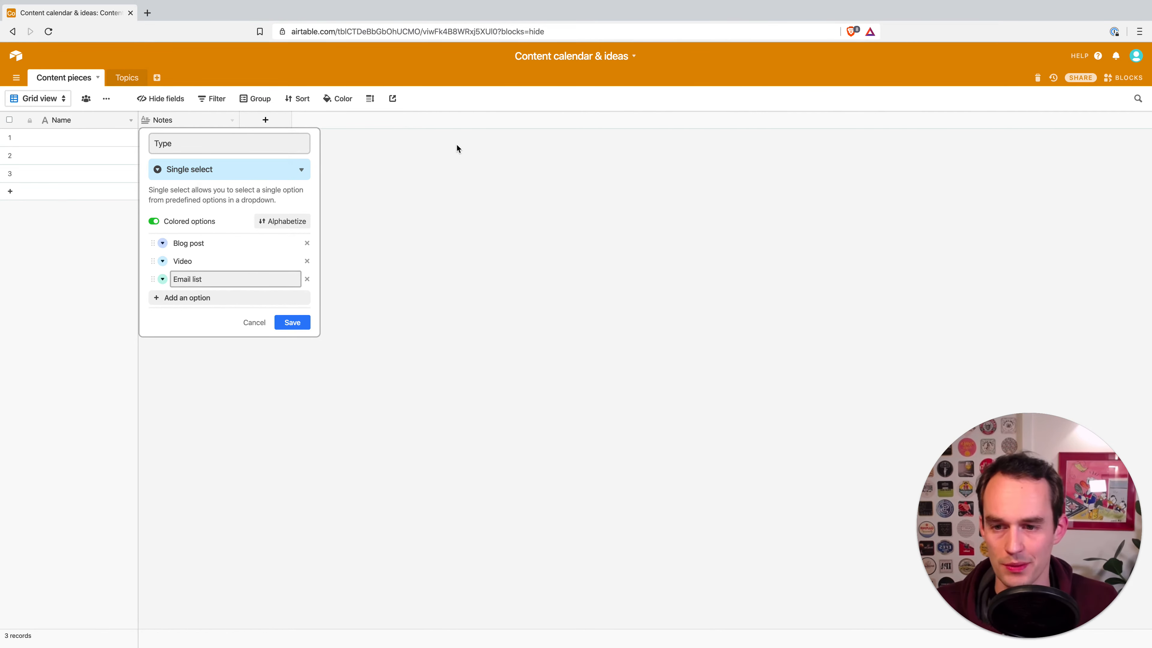
pyautogui.click(292, 322)
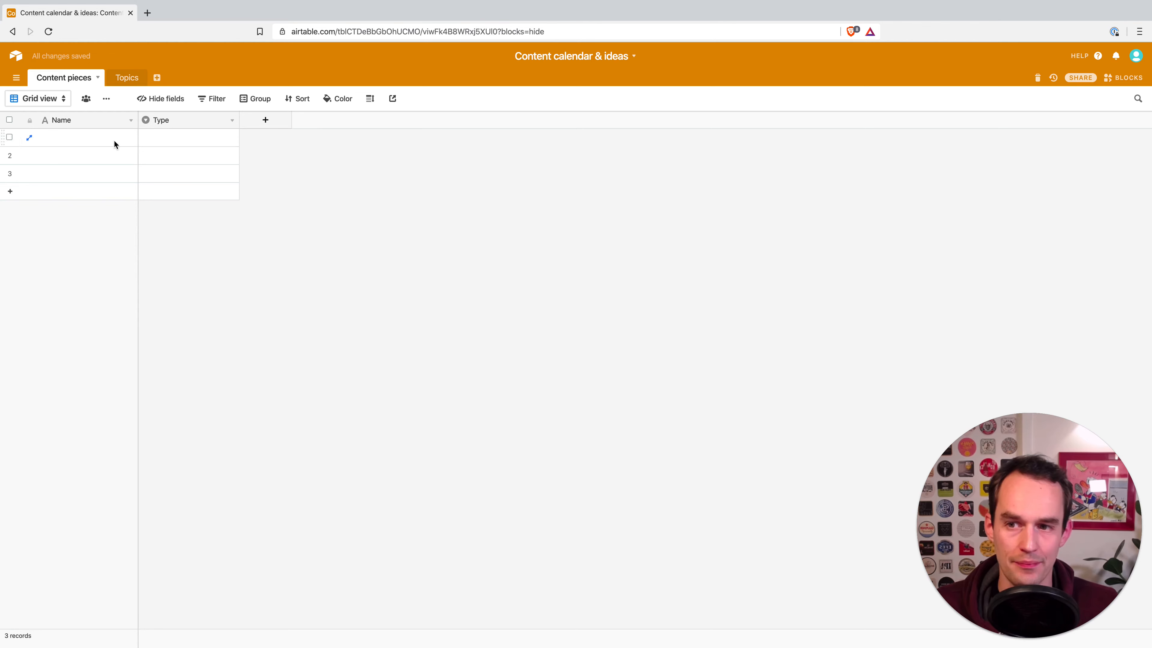
# - Name the first content piece "Test" and set its type to Blog post
pyautogui.click(88, 137)
pyautogui.click(87, 137)
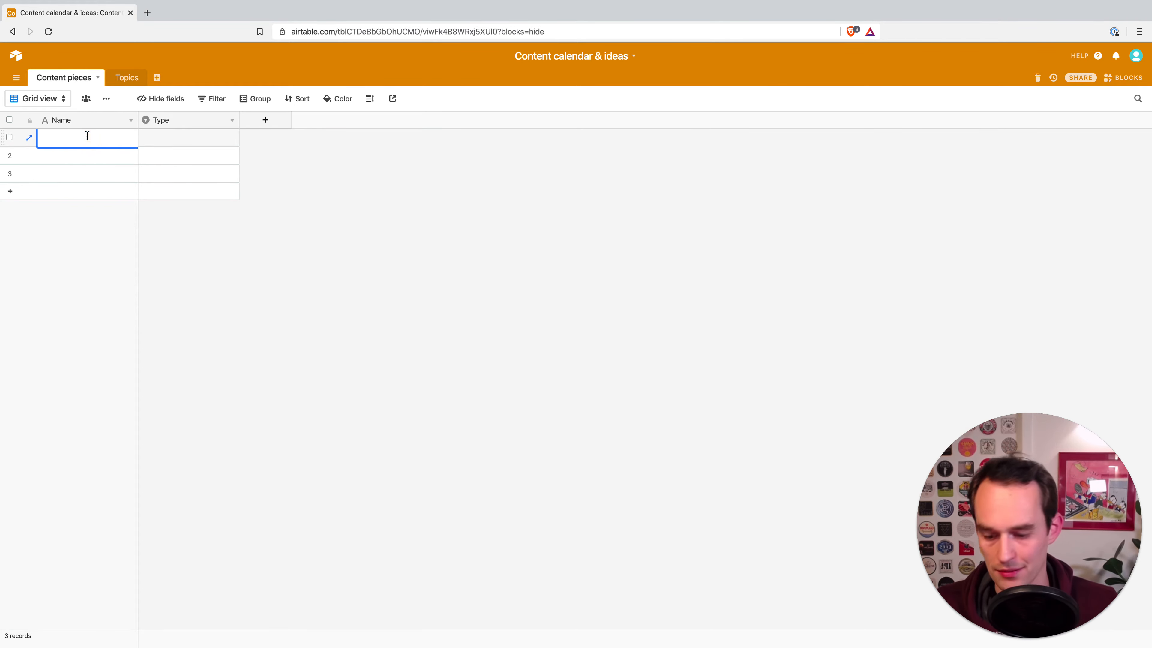
pyautogui.write('Test')
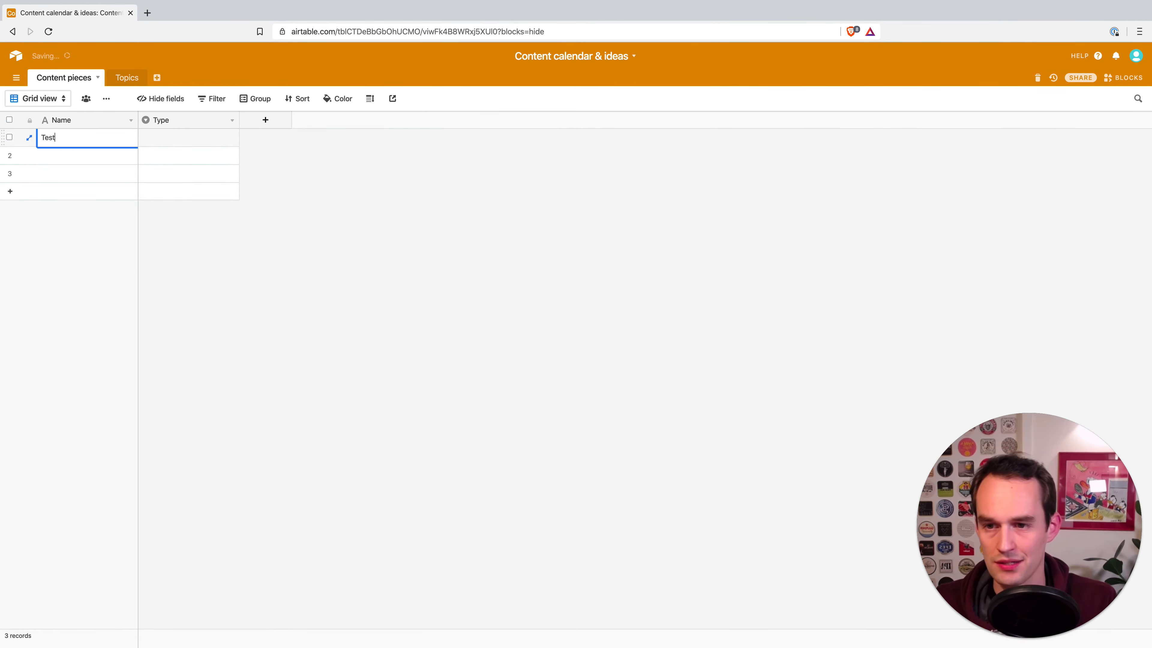
pyautogui.click(190, 140)
pyautogui.click(230, 139)
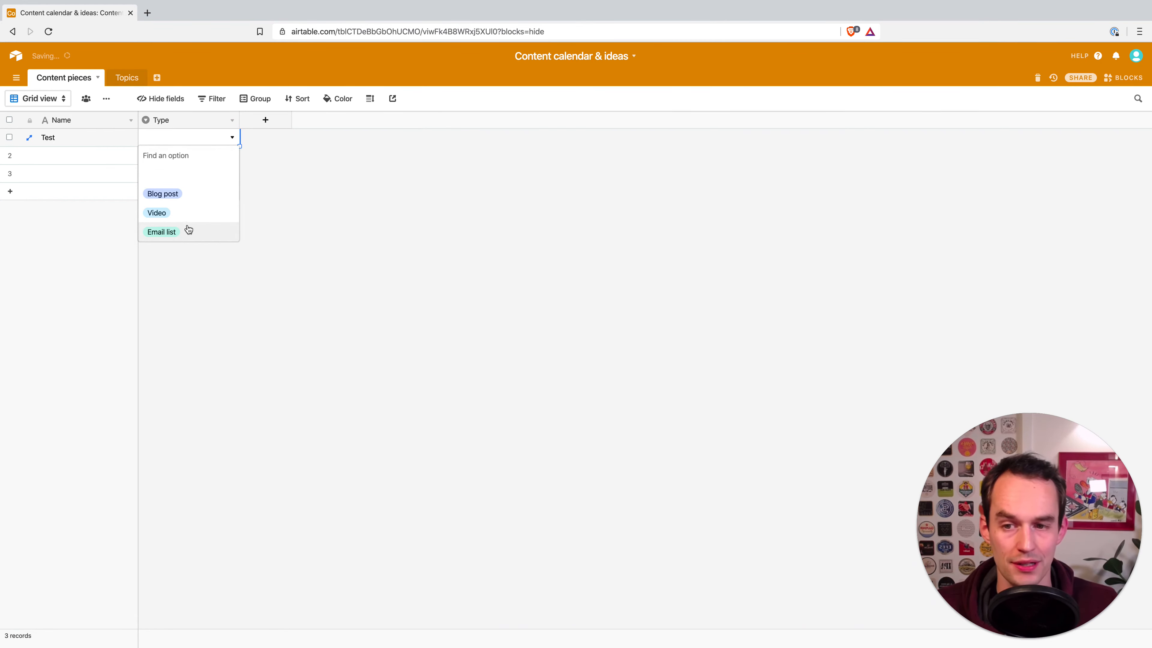
pyautogui.click(190, 195)
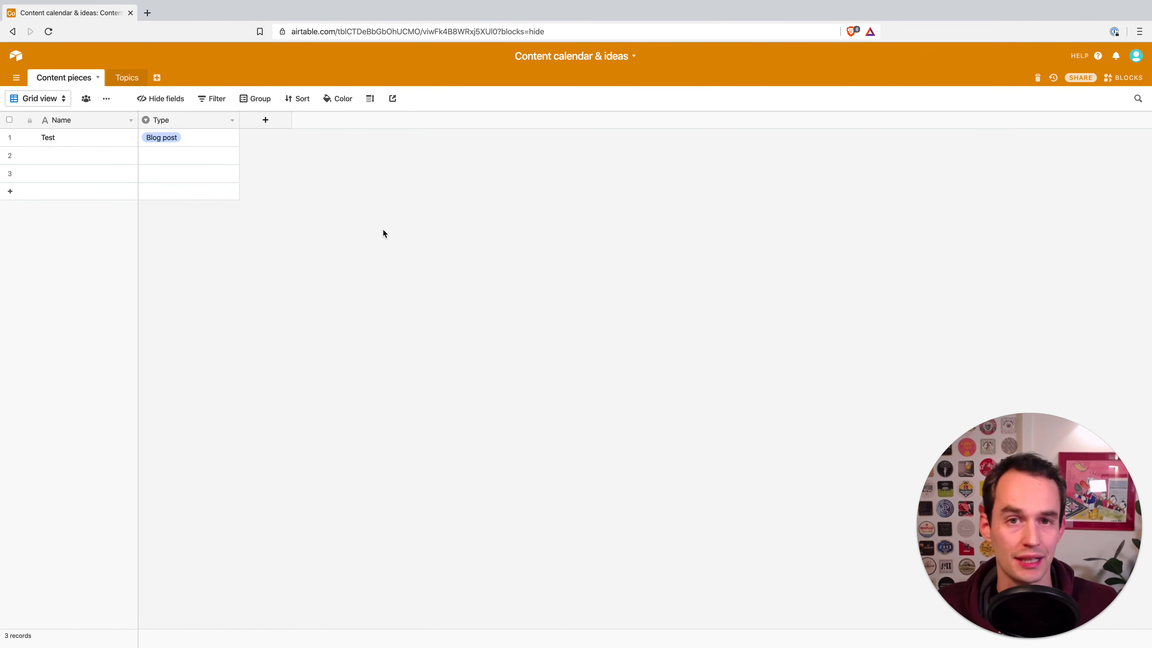
# - Add a date field named "Publication date" with the Friendly date format to the Content pieces table
pyautogui.click(267, 120)
pyautogui.write('Publication date')
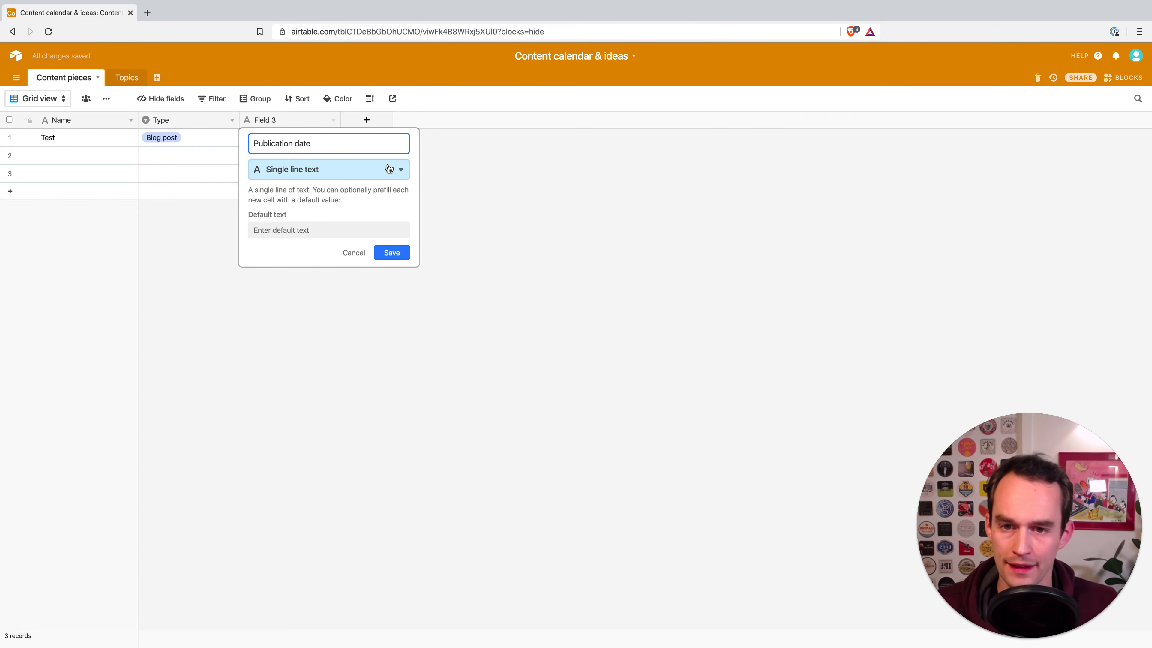
pyautogui.click(399, 170)
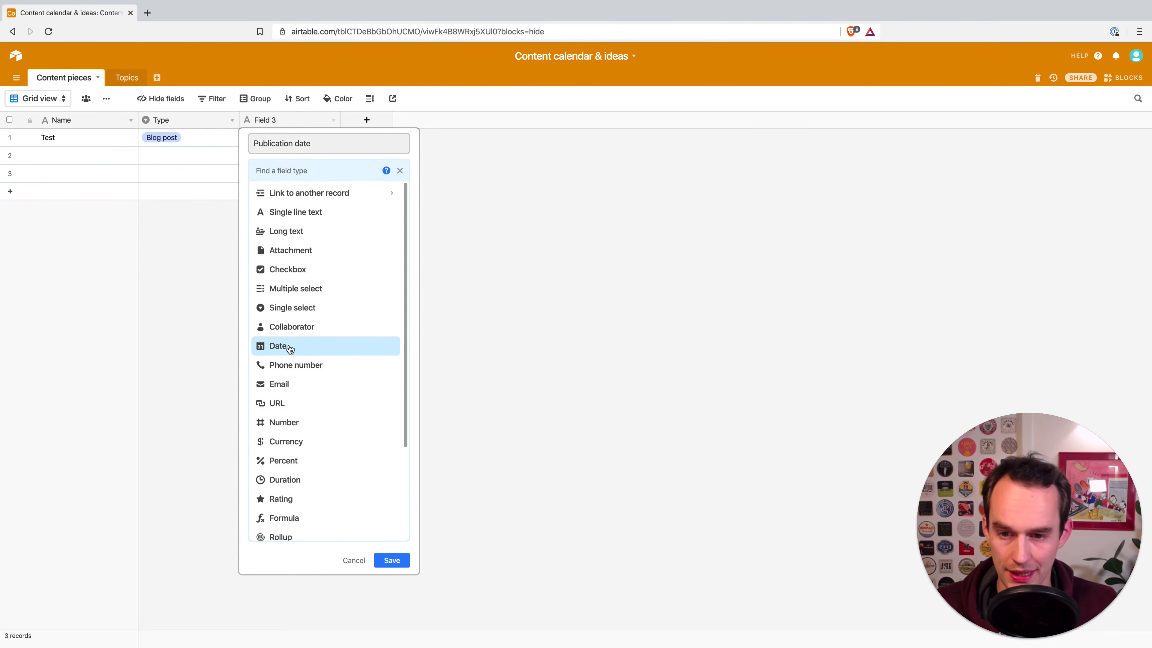
pyautogui.click(278, 346)
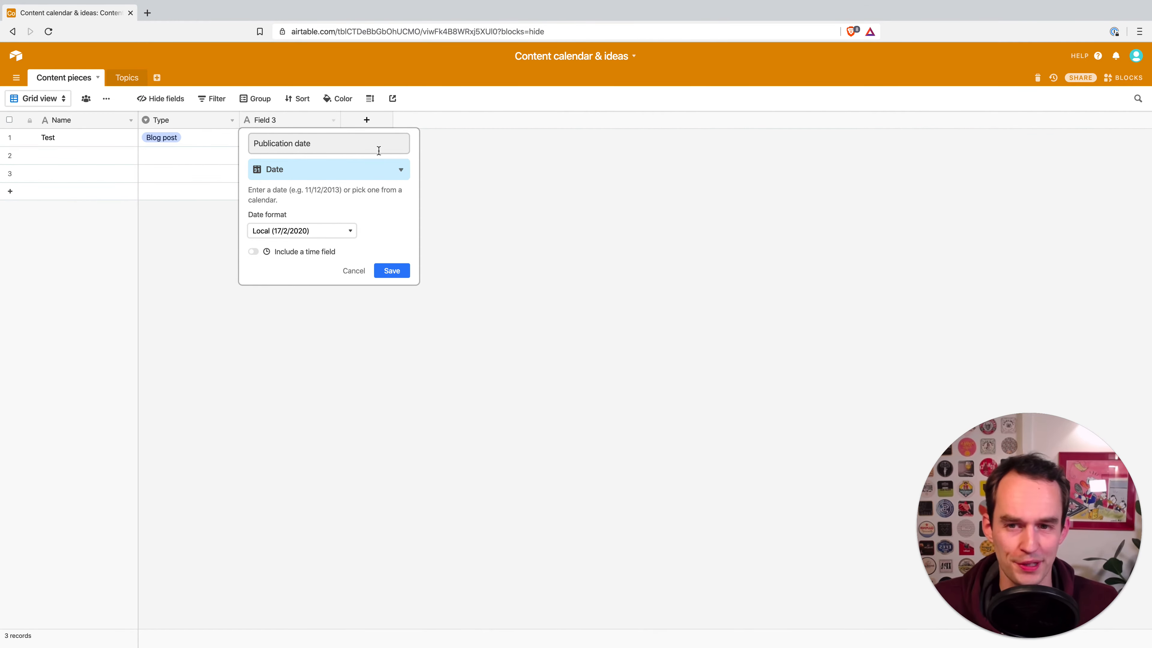
pyautogui.click(354, 232)
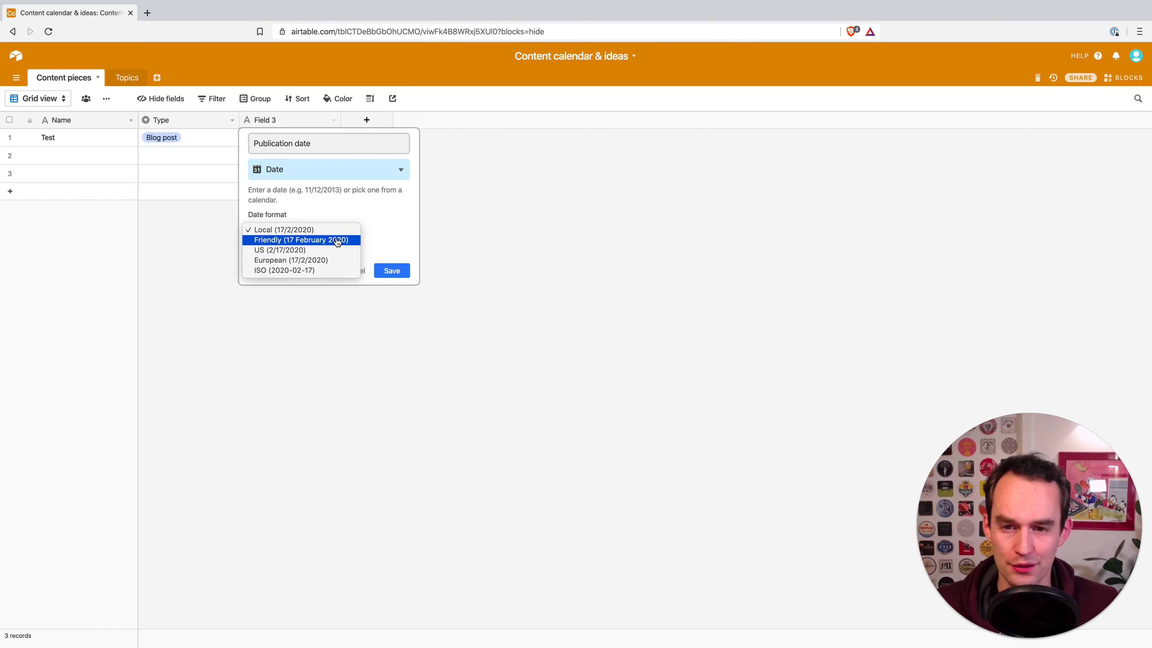
pyautogui.click(337, 241)
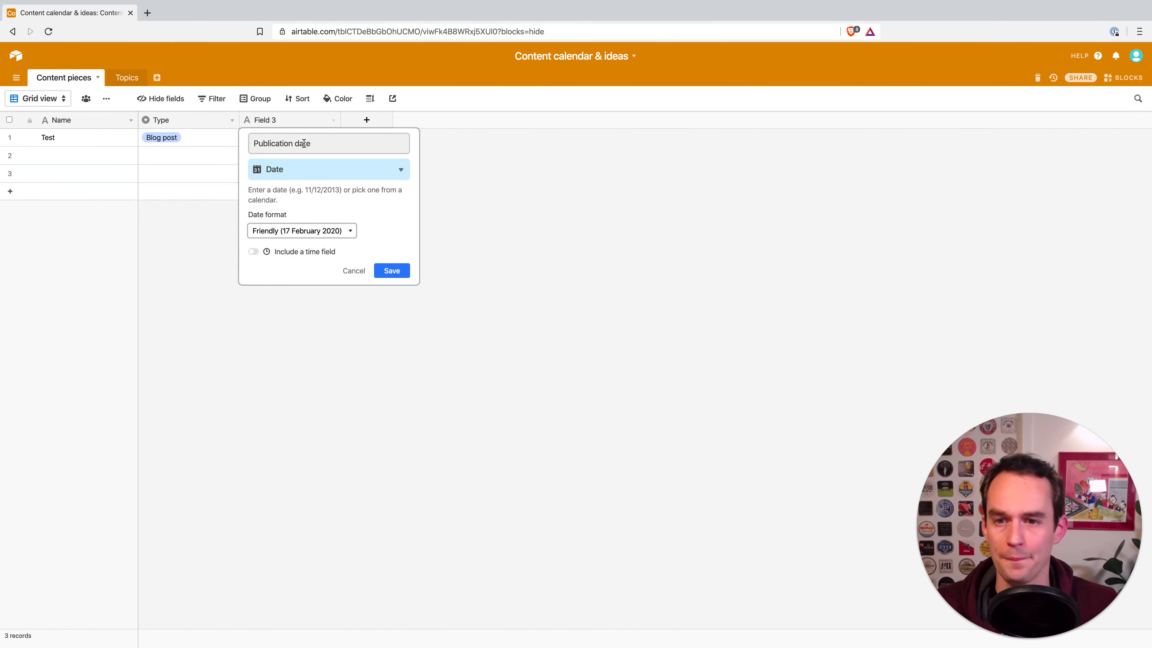
pyautogui.click(392, 271)
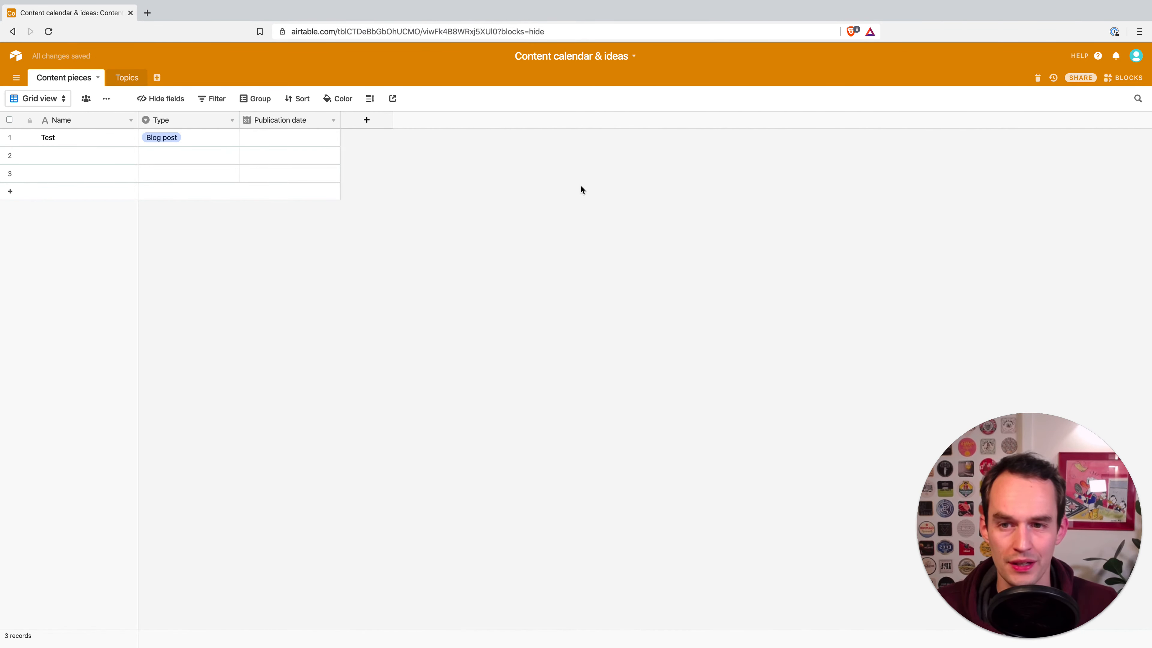
# - Set the publication date of the Test record to 18 February 2020
pyautogui.click(314, 141)
pyautogui.click(331, 139)
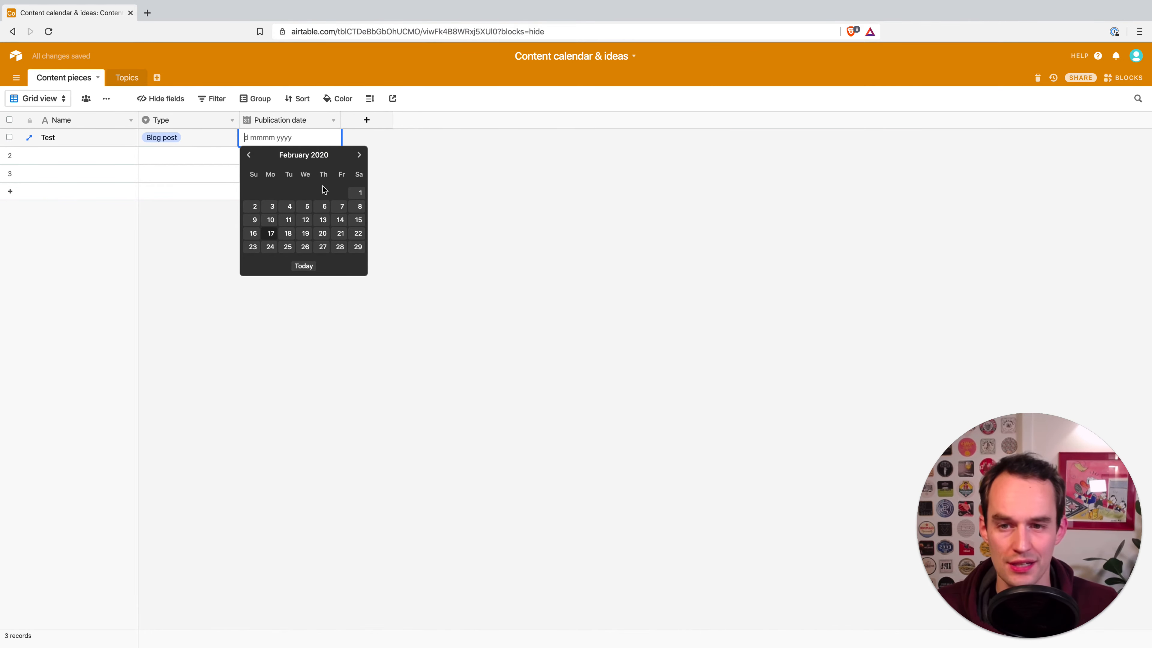
pyautogui.click(289, 233)
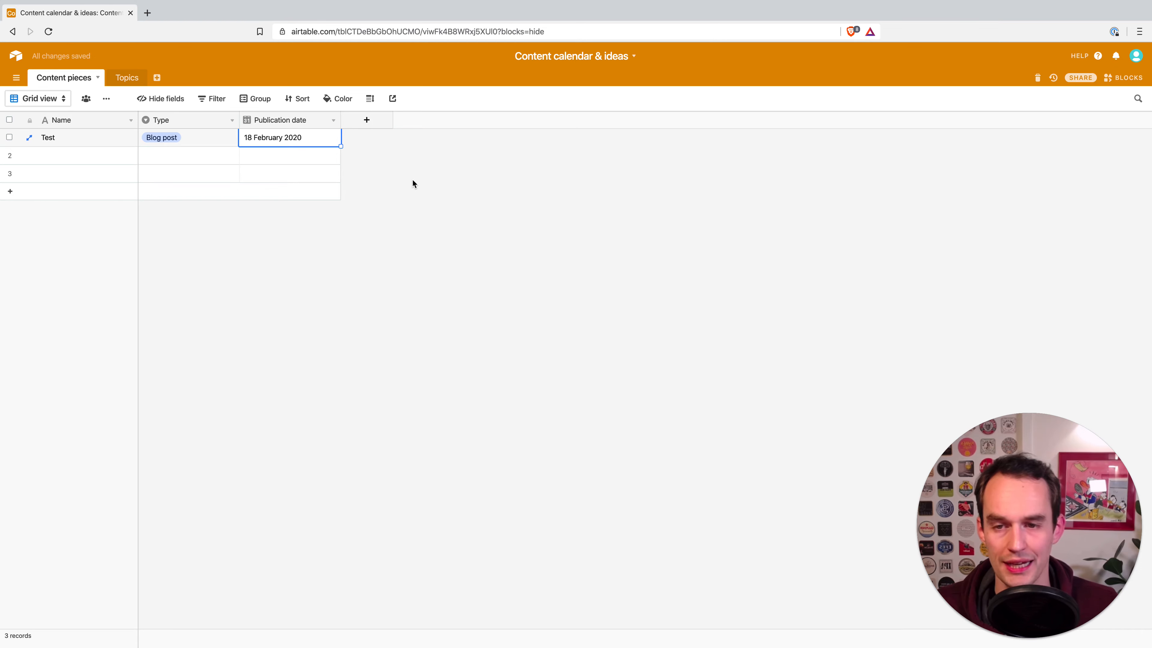
pyautogui.click(401, 166)
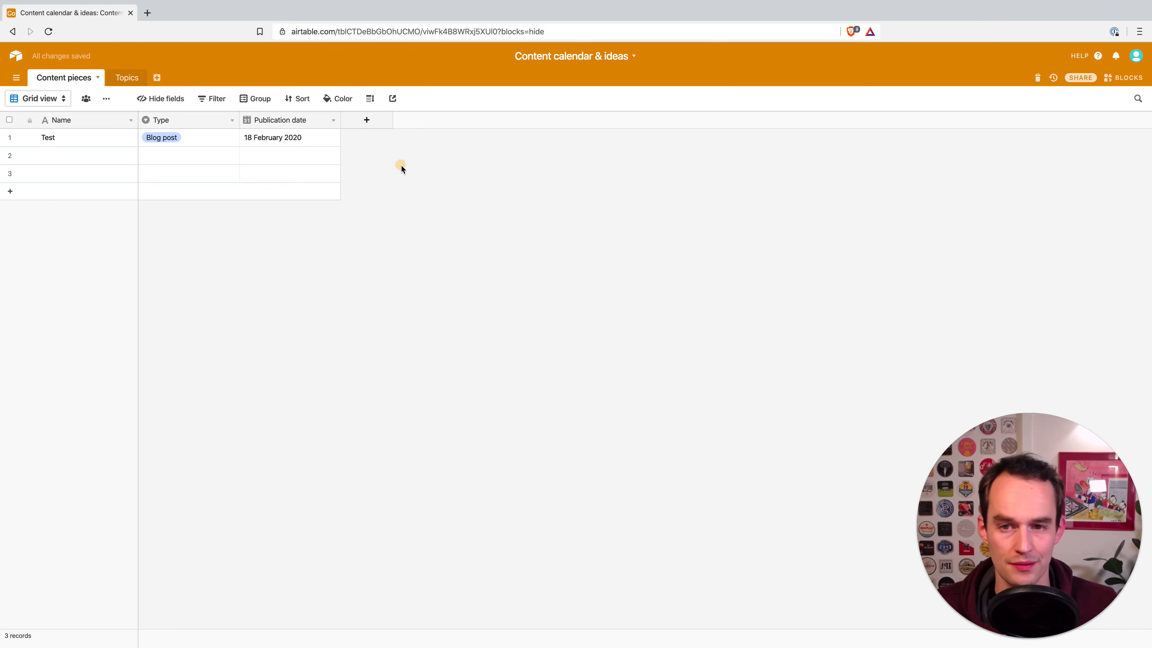
# - Fill in the second content piece as "Test 2" with type Video and publication date 18 February 2020
pyautogui.click(90, 153)
pyautogui.write('Test 2')
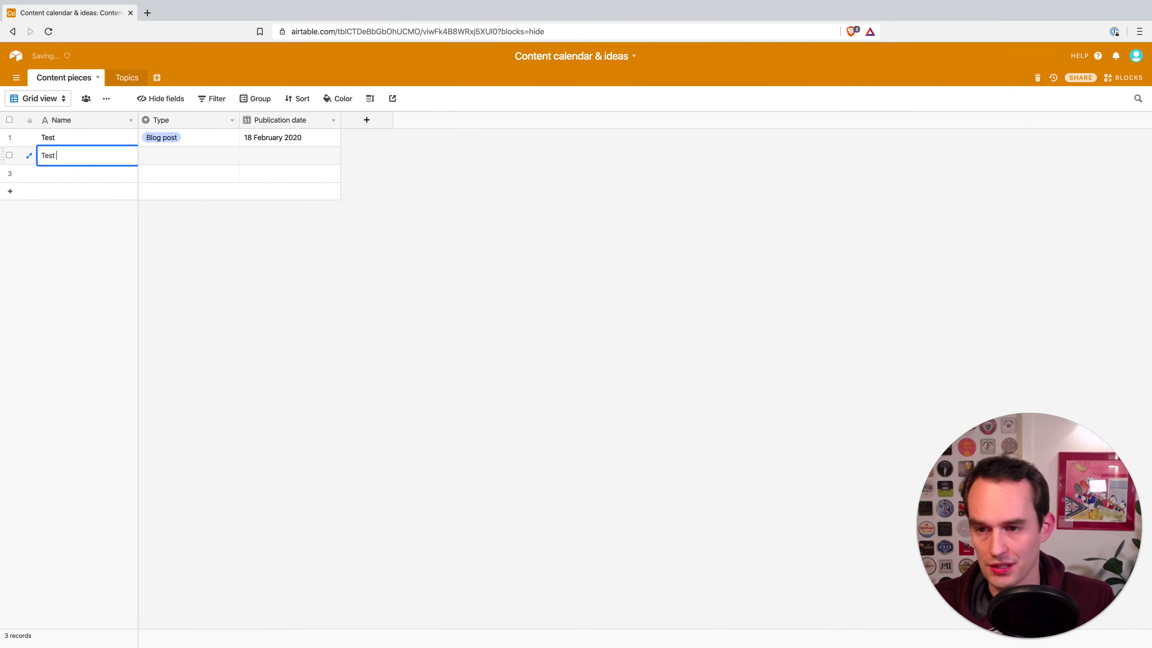
pyautogui.click(186, 159)
pyautogui.click(233, 156)
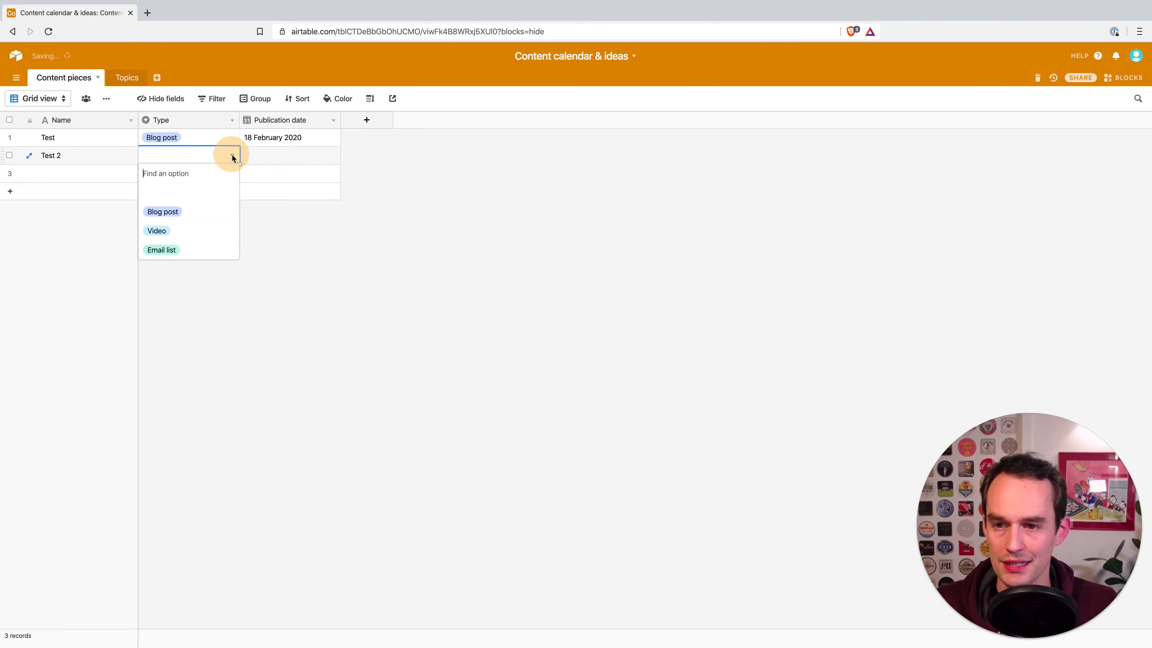
pyautogui.click(167, 231)
pyautogui.doubleClick(316, 154)
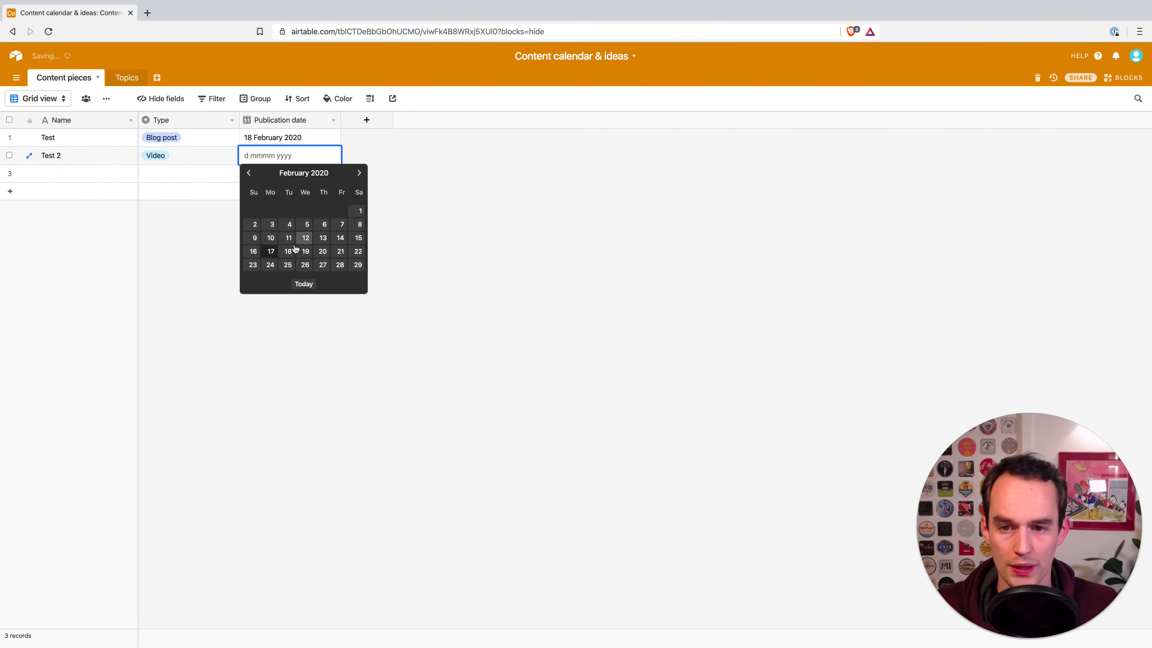
pyautogui.click(288, 253)
pyautogui.click(465, 179)
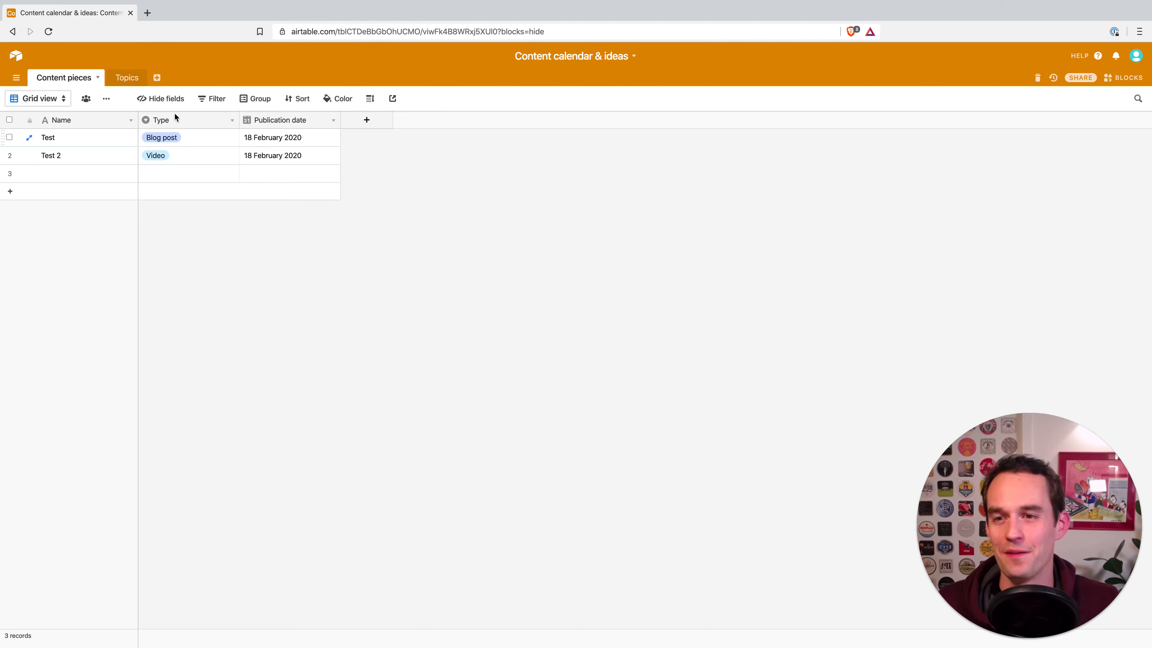
# - Add a field to the Content pieces table that links to the Topics table, with linking to multiple records turned off
pyautogui.click(127, 77)
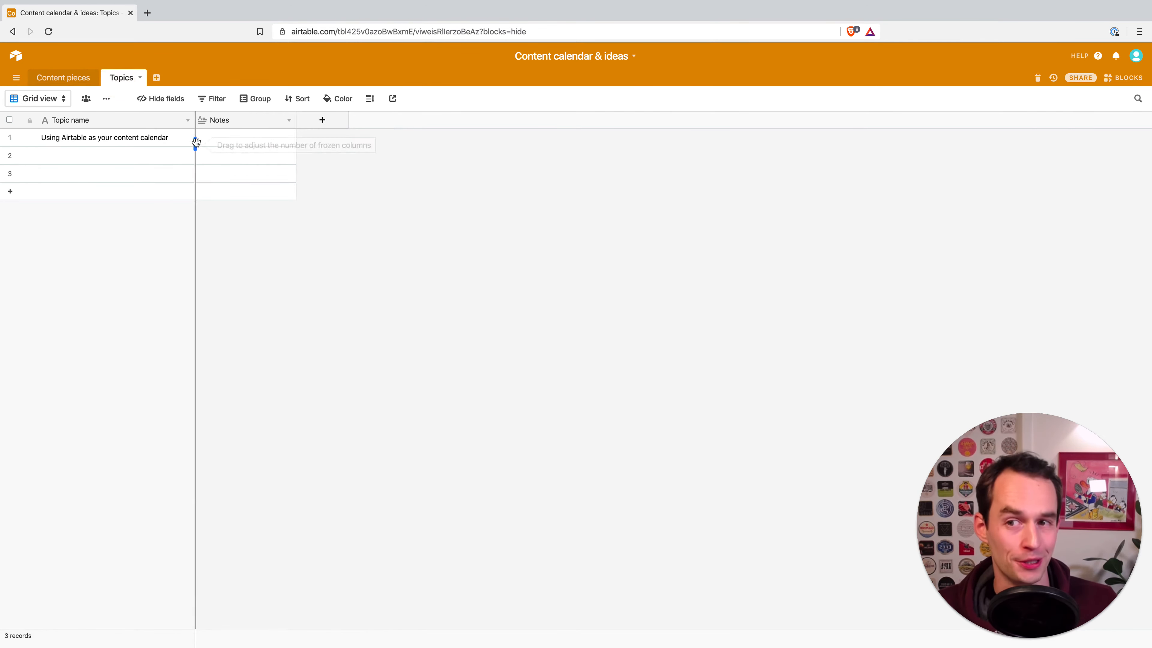
pyautogui.click(81, 139)
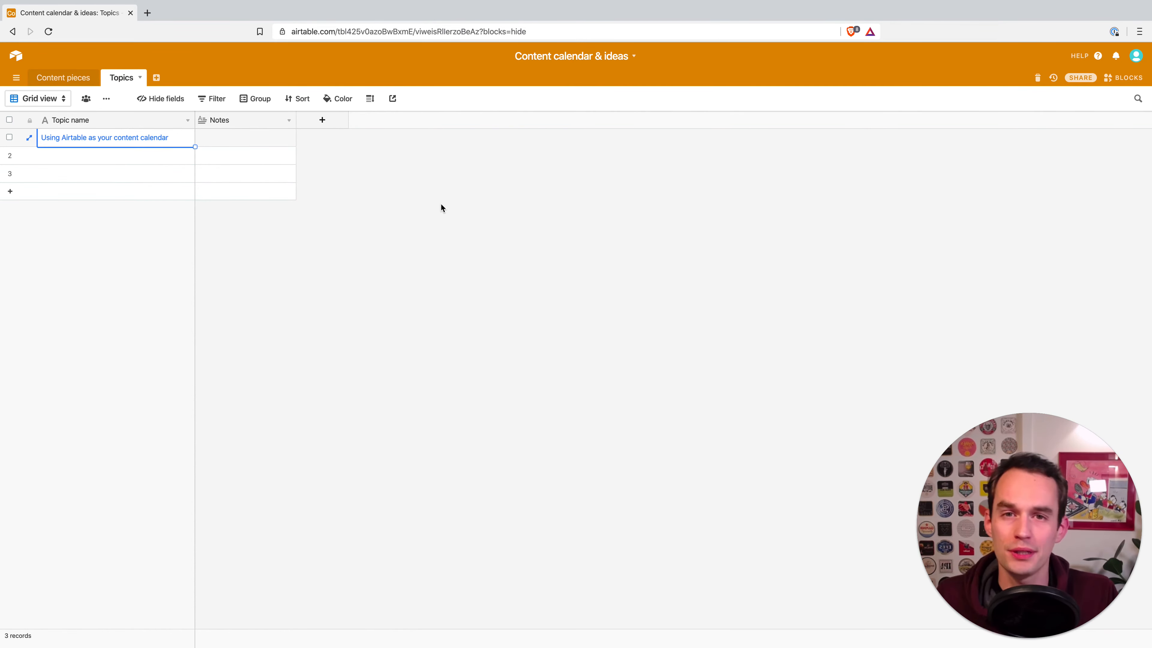
pyautogui.click(54, 79)
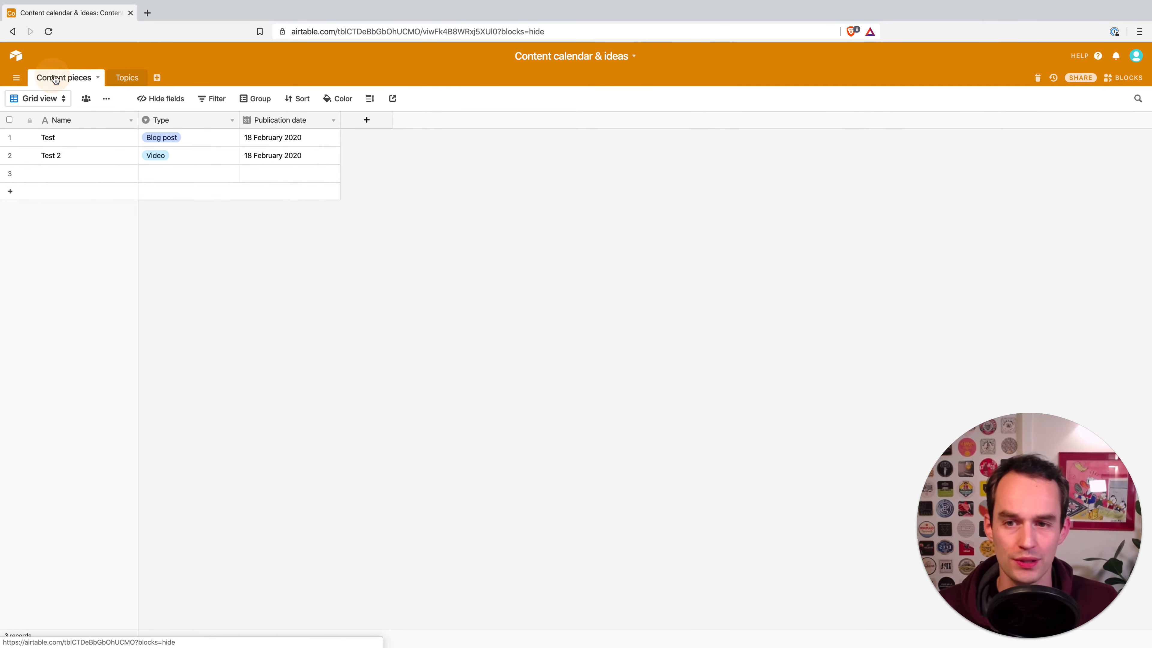
pyautogui.click(366, 121)
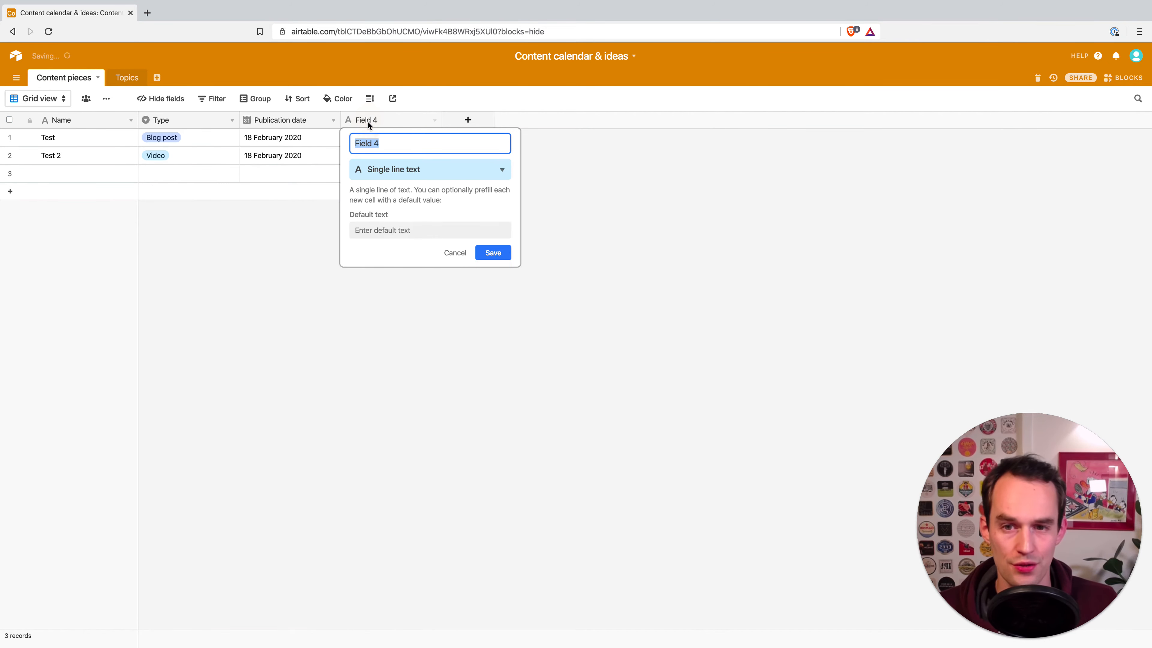
pyautogui.click(495, 170)
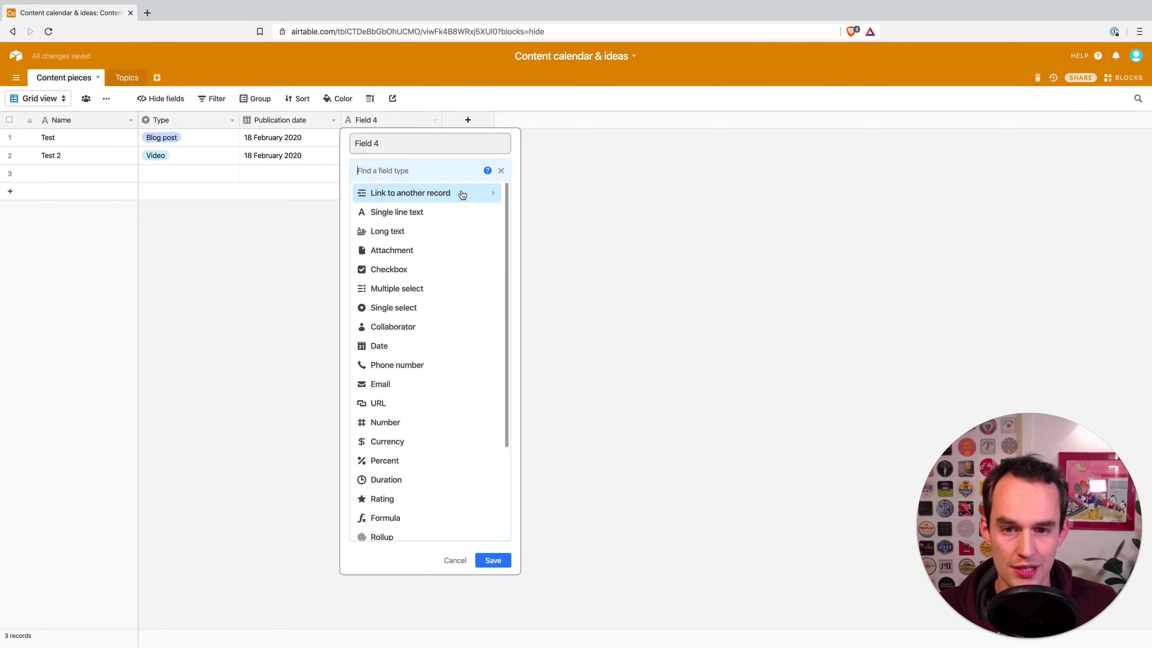
pyautogui.click(425, 197)
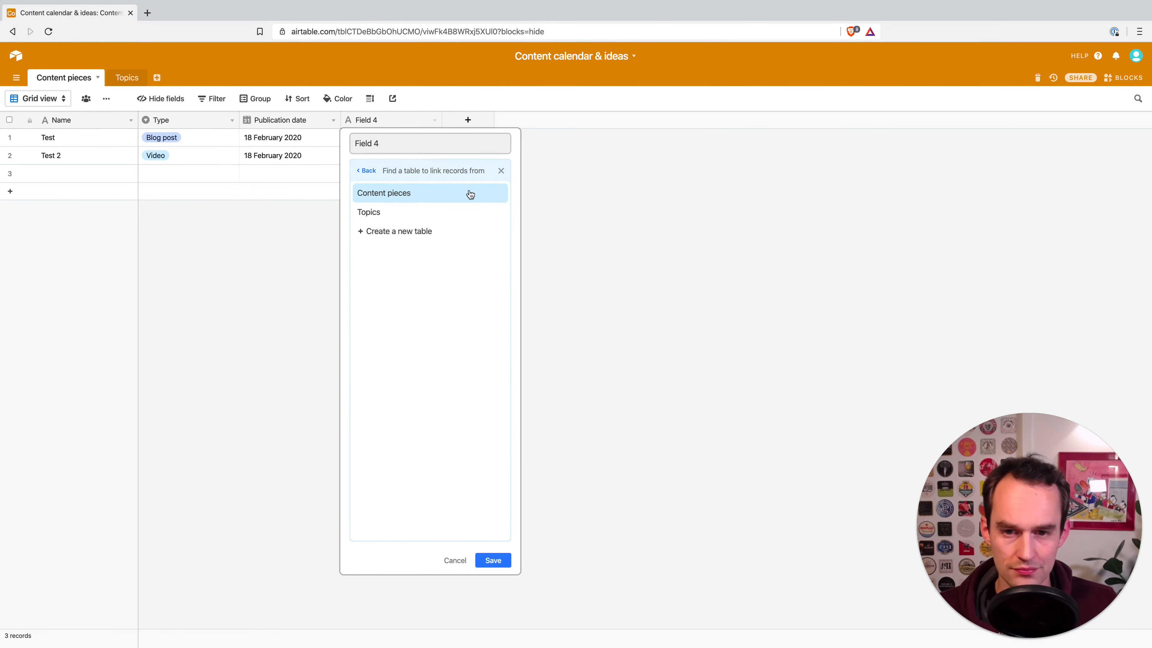
pyautogui.click(386, 213)
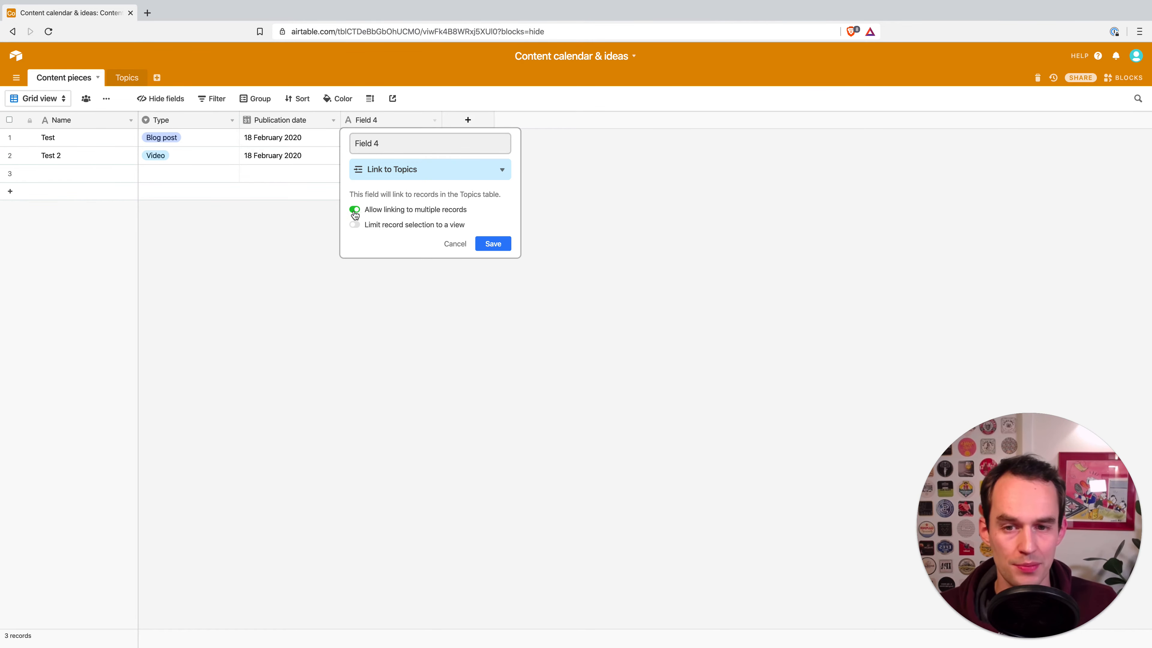
pyautogui.click(354, 210)
pyautogui.click(494, 243)
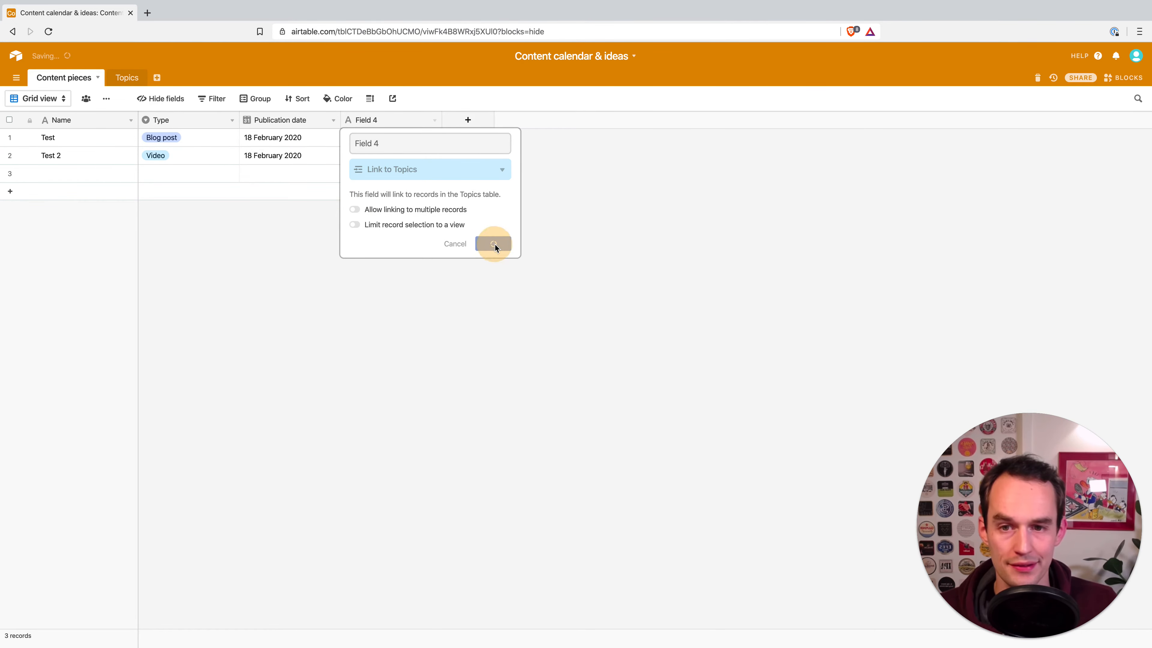
# - Rename the new linked-record field in the Content pieces table as "Topic"
pyautogui.click(434, 121)
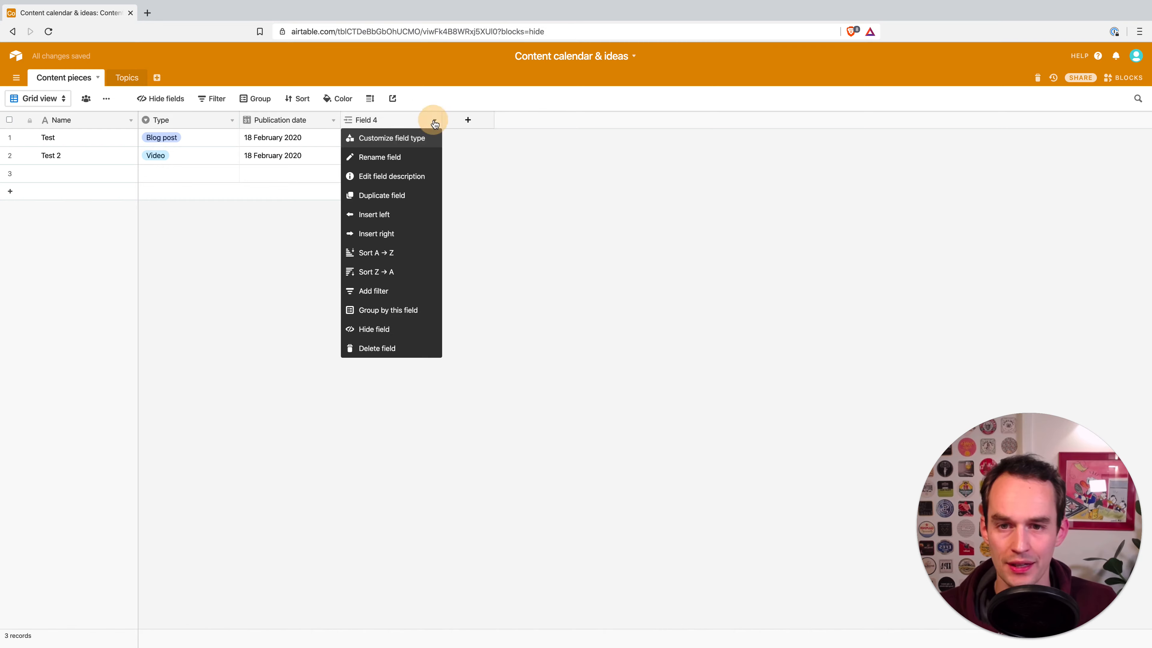
pyautogui.click(411, 139)
pyautogui.click(410, 136)
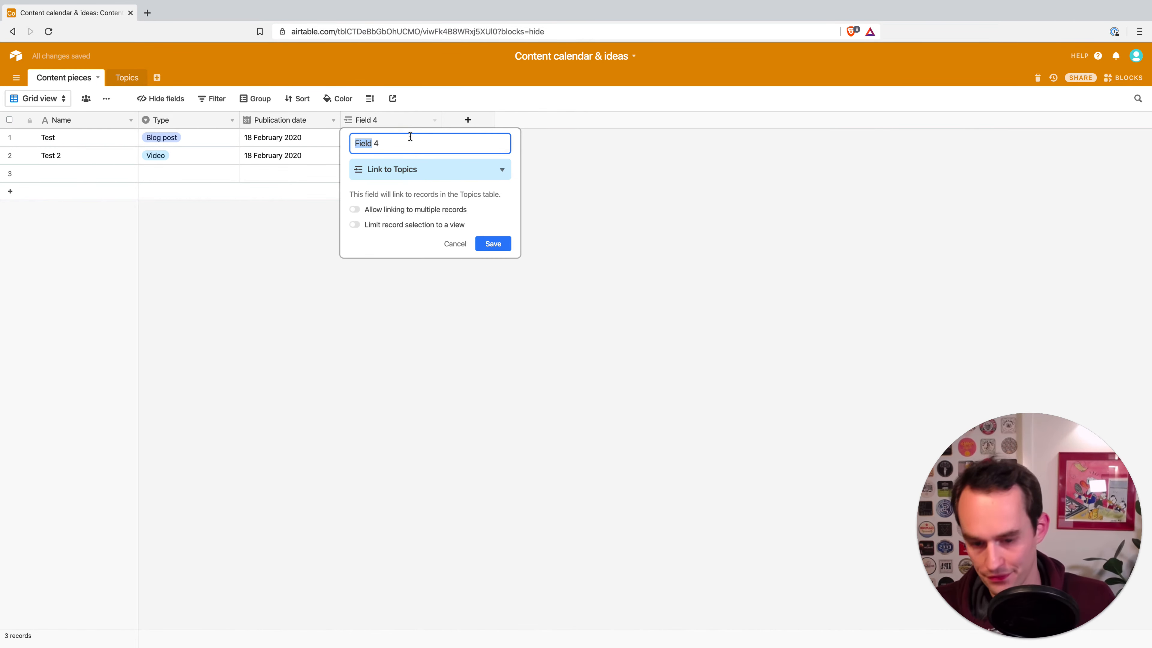
pyautogui.write('Topic')
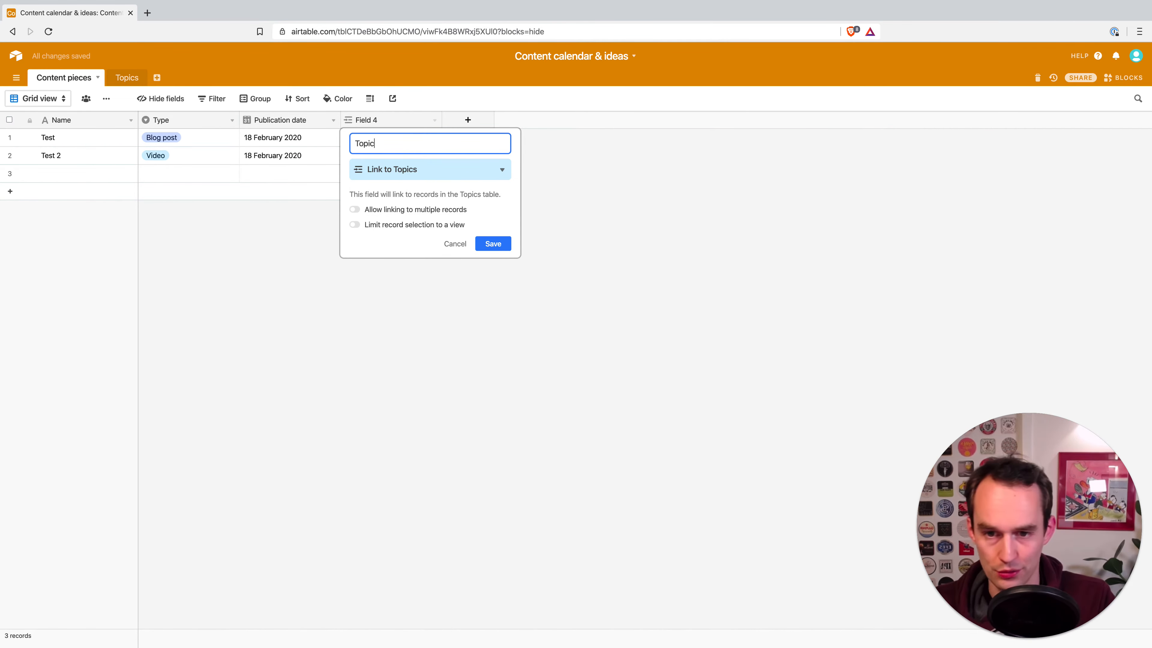
pyautogui.click(500, 246)
pyautogui.click(410, 137)
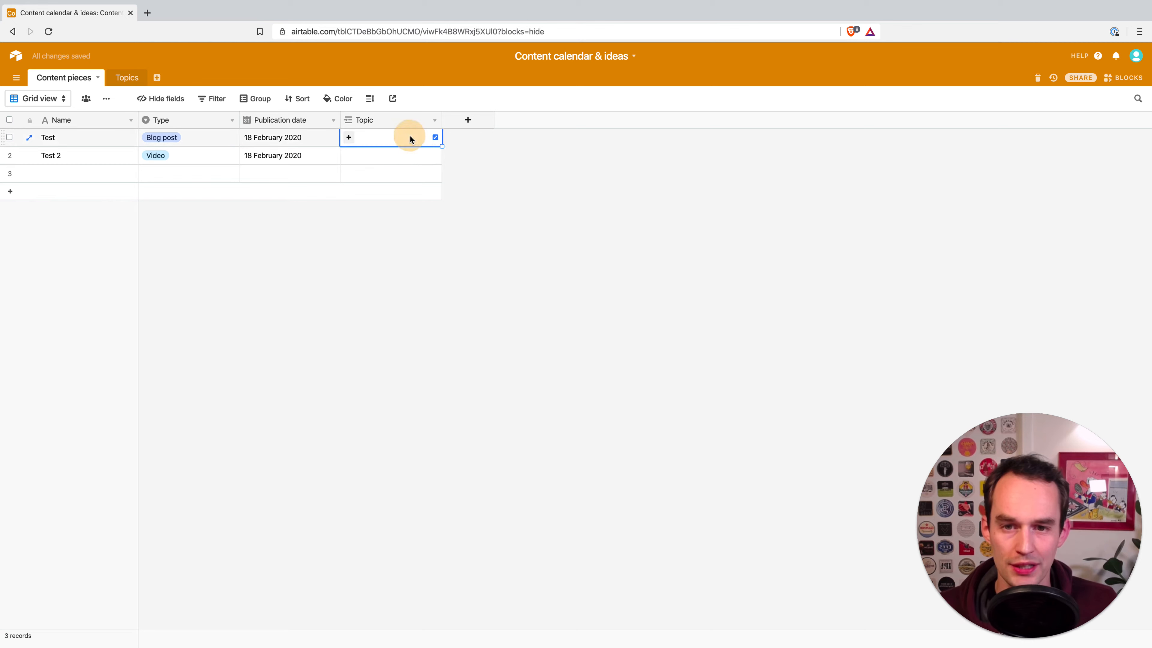
pyautogui.click(349, 137)
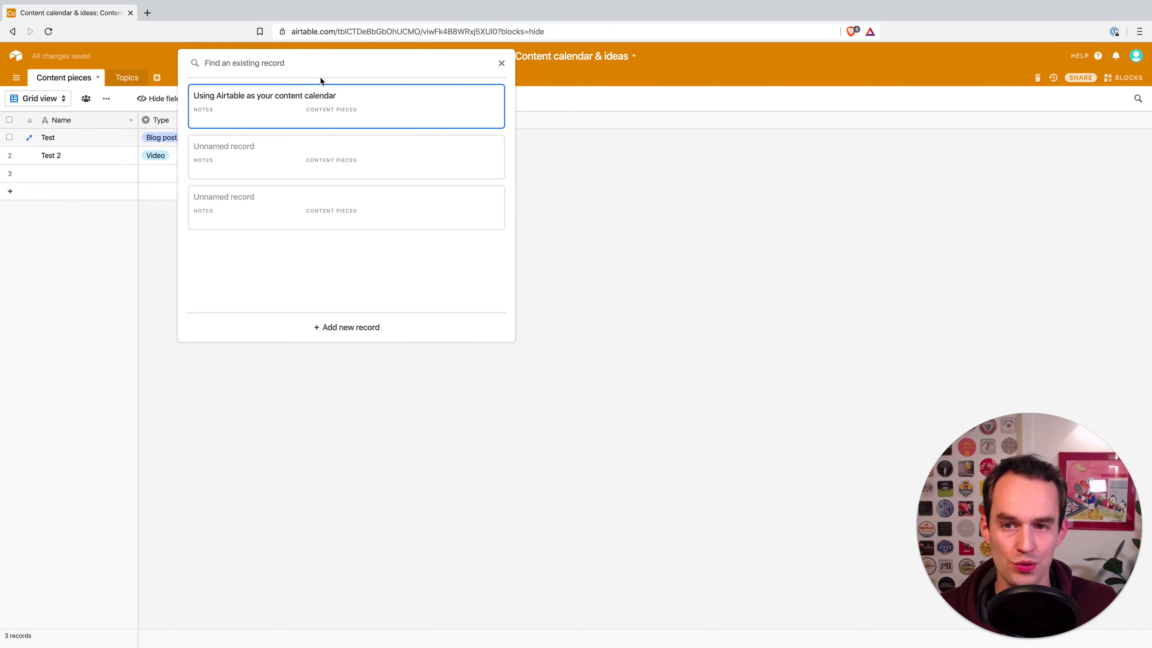
pyautogui.click(501, 63)
# - Name the second and third records in the Topics table "Introduction to OmniFocus" and "Introduction to Things 3"
pyautogui.click(125, 78)
pyautogui.click(82, 157)
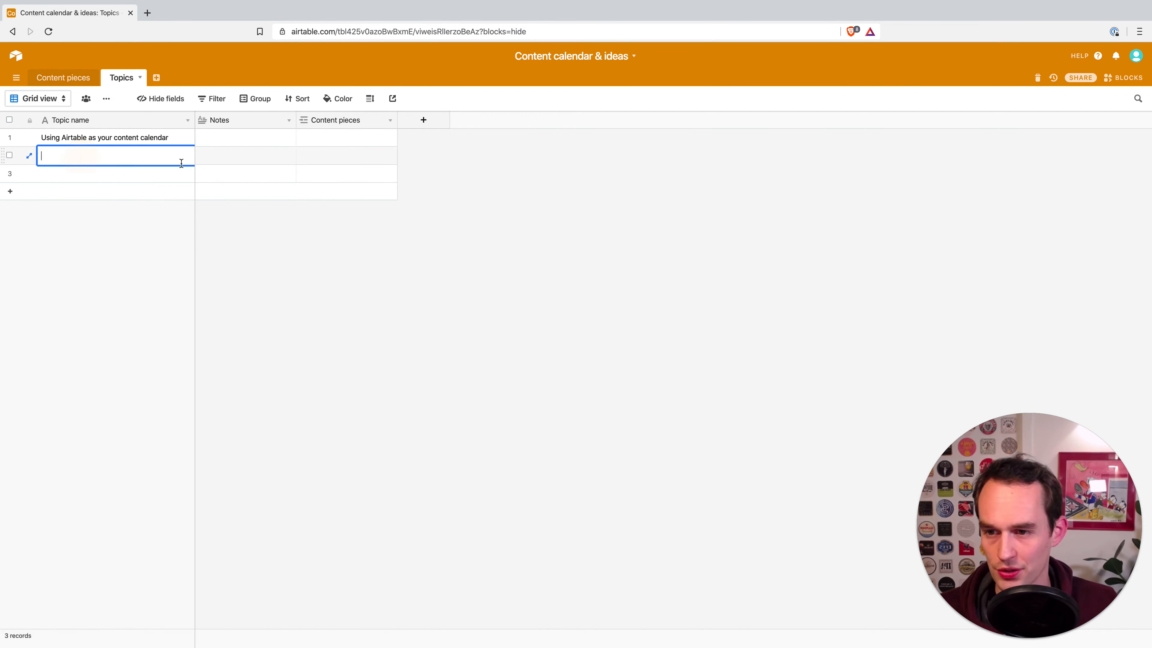
pyautogui.write('Introducti')
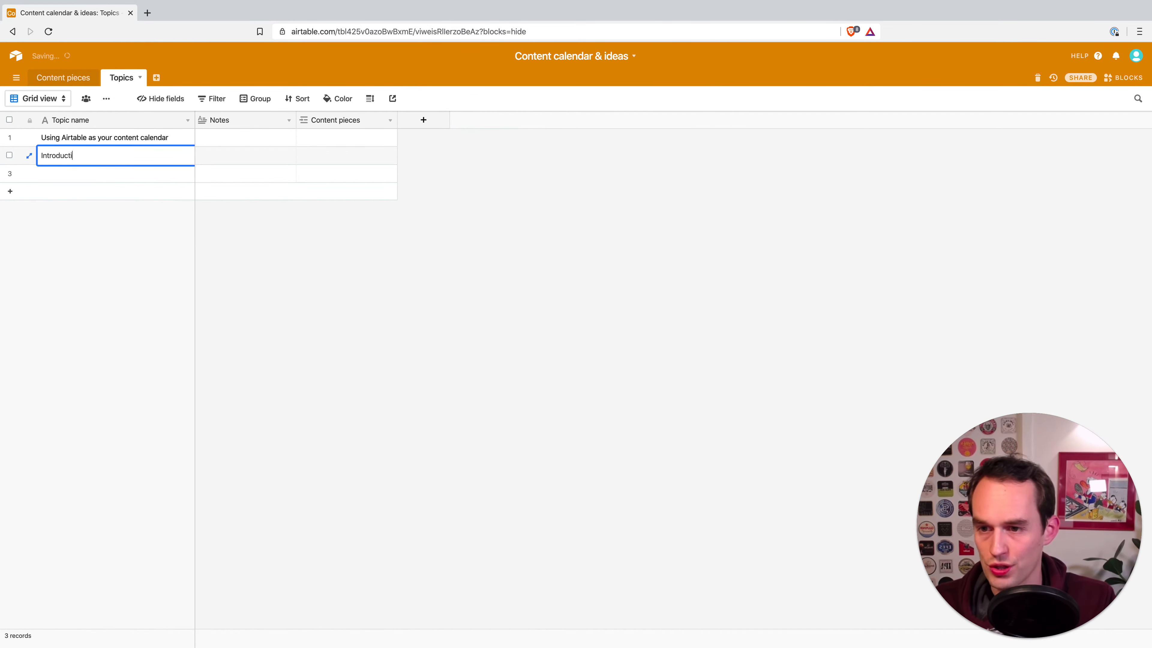
pyautogui.write('on to OmniFocus')
pyautogui.press('Return')
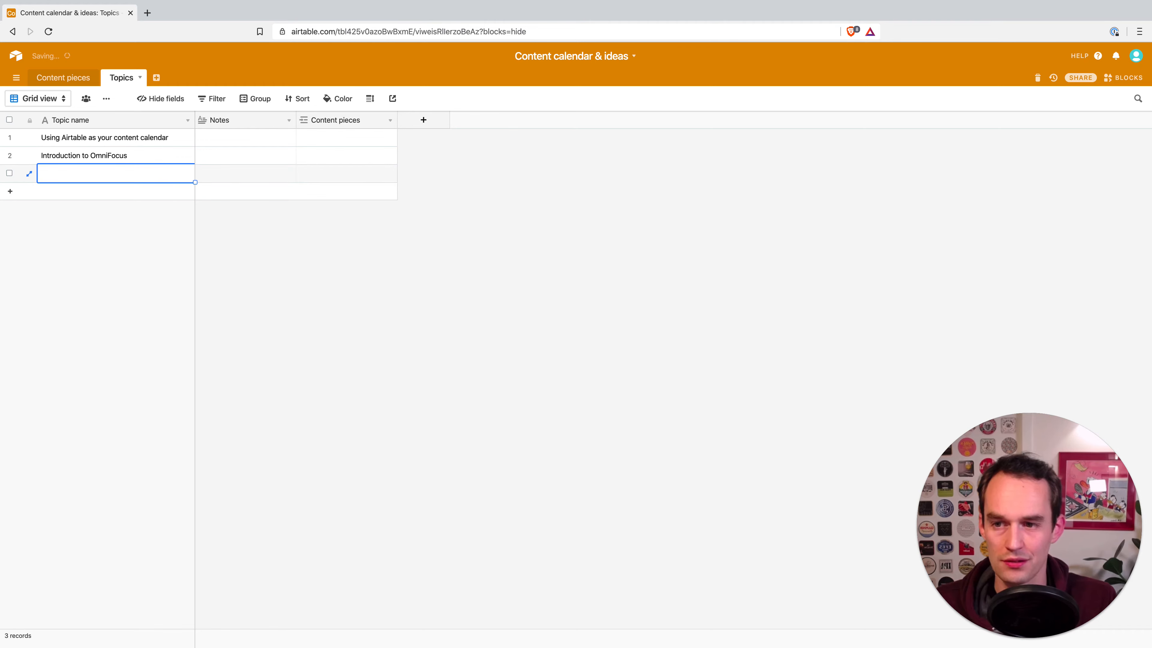
pyautogui.click(103, 177)
pyautogui.write('Introduction to Things 3')
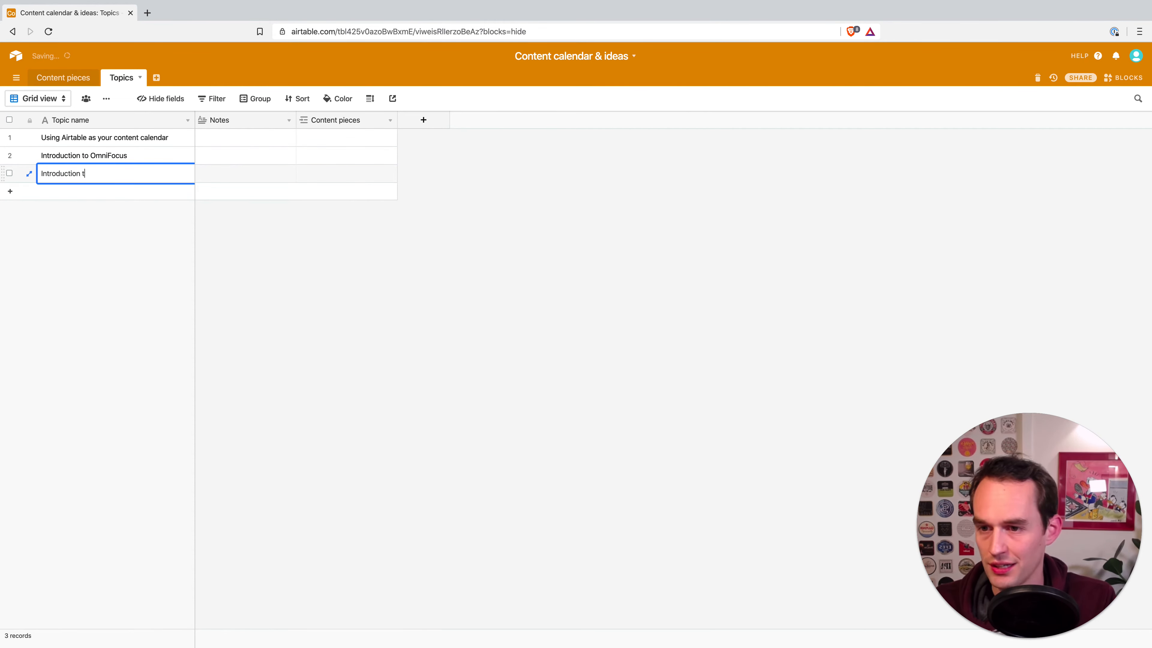
# - Link the Test content piece to the topic "Using Airtable as your content calendar" and widen the Topic column to fit
pyautogui.click(66, 77)
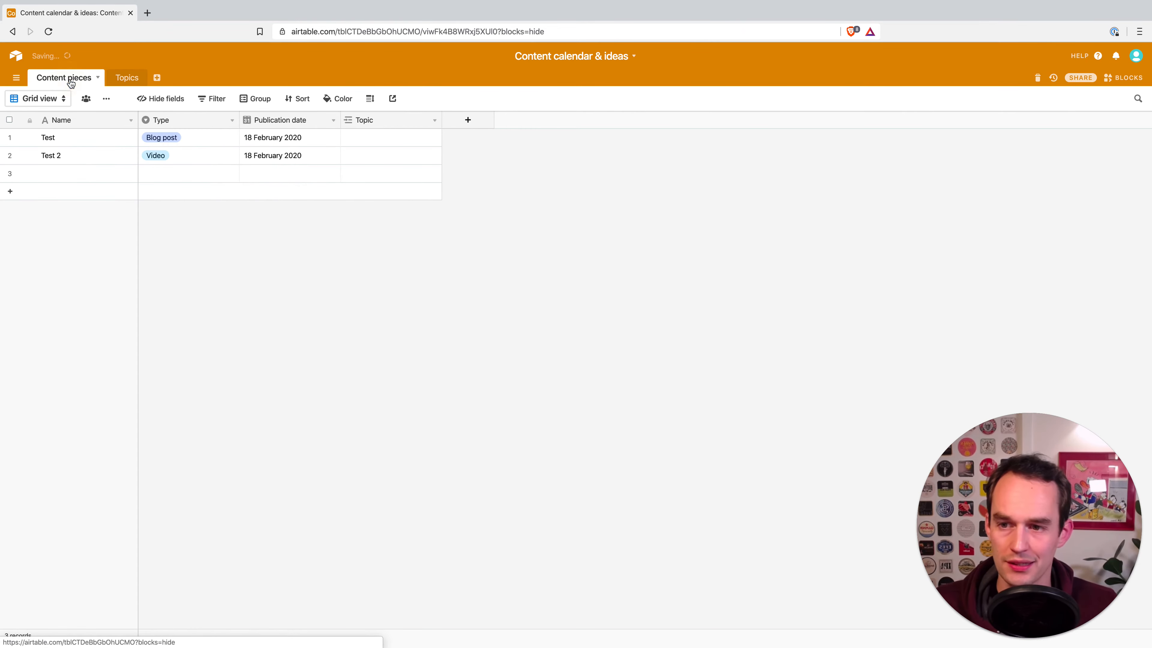
pyautogui.click(412, 137)
pyautogui.click(348, 138)
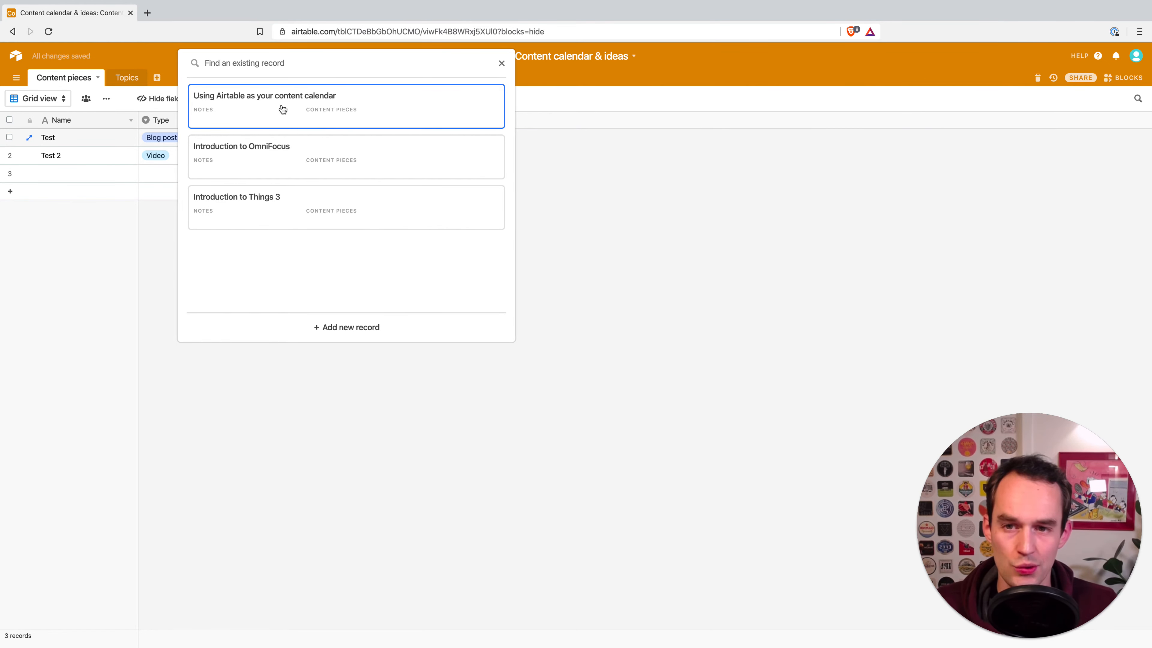
pyautogui.click(356, 112)
pyautogui.moveTo(442, 119); pyautogui.dragTo(536, 120)
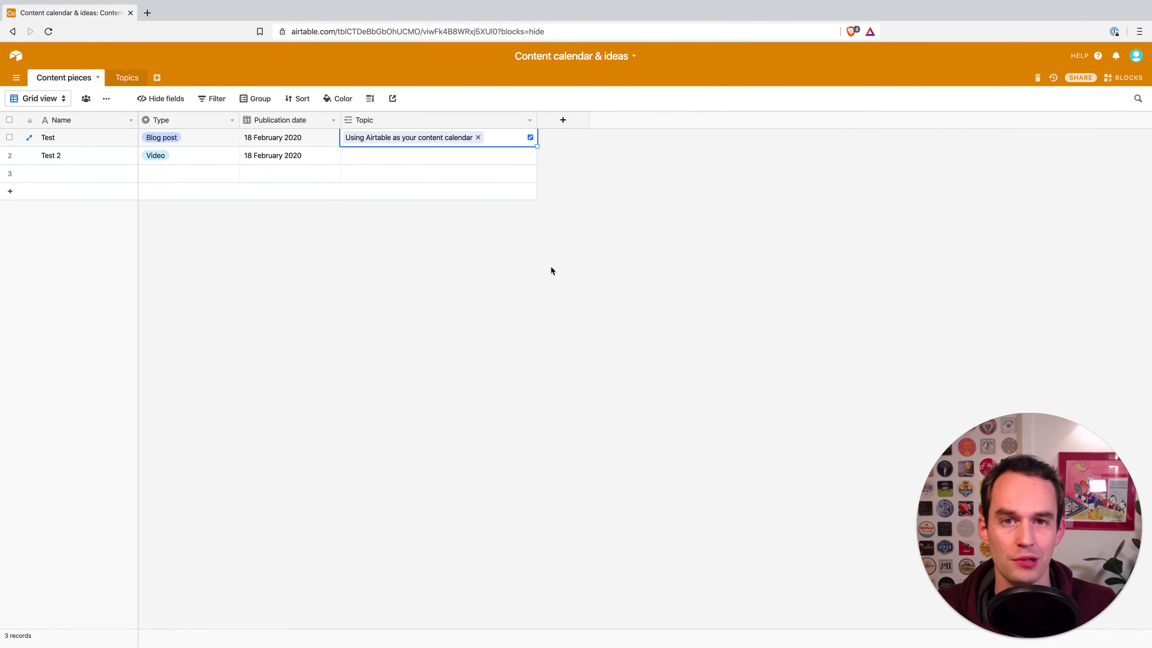
# - Link the Test 2 content piece to the topic "Using Airtable as your content calendar"
pyautogui.click(350, 155)
pyautogui.click(350, 155)
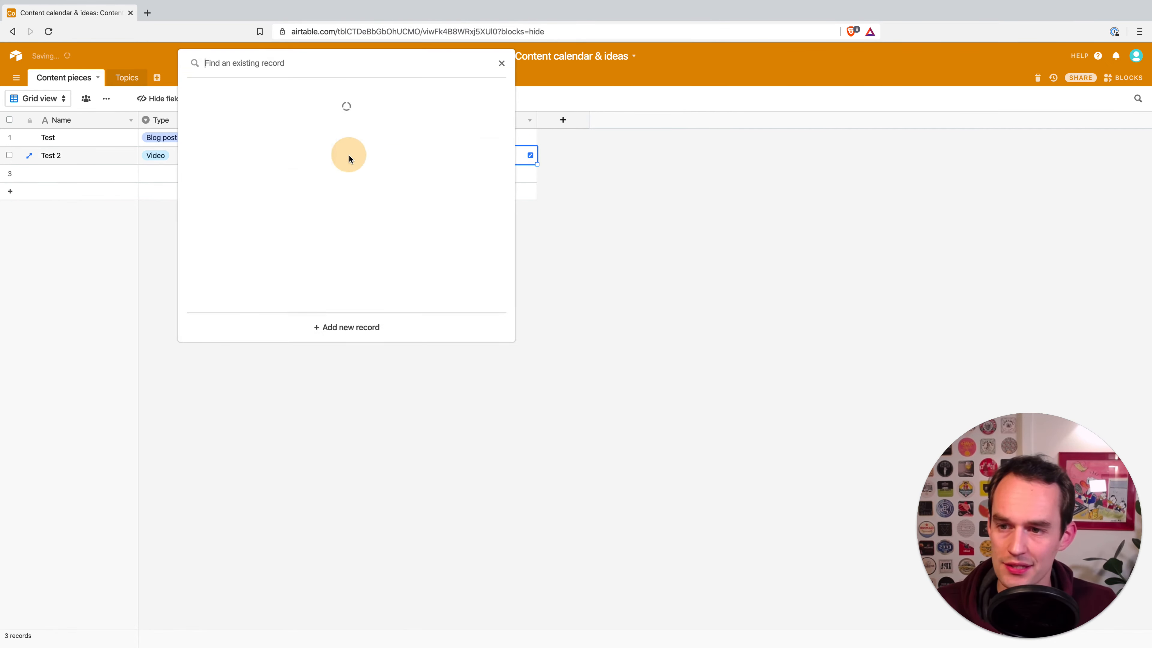
pyautogui.click(336, 108)
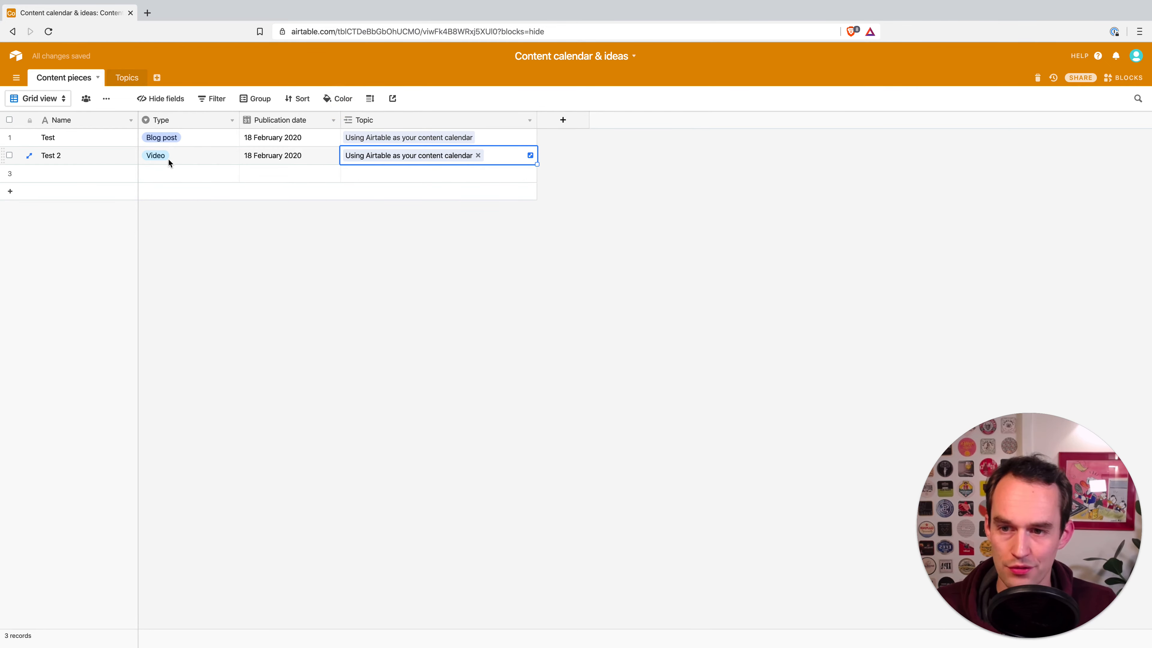
pyautogui.click(392, 266)
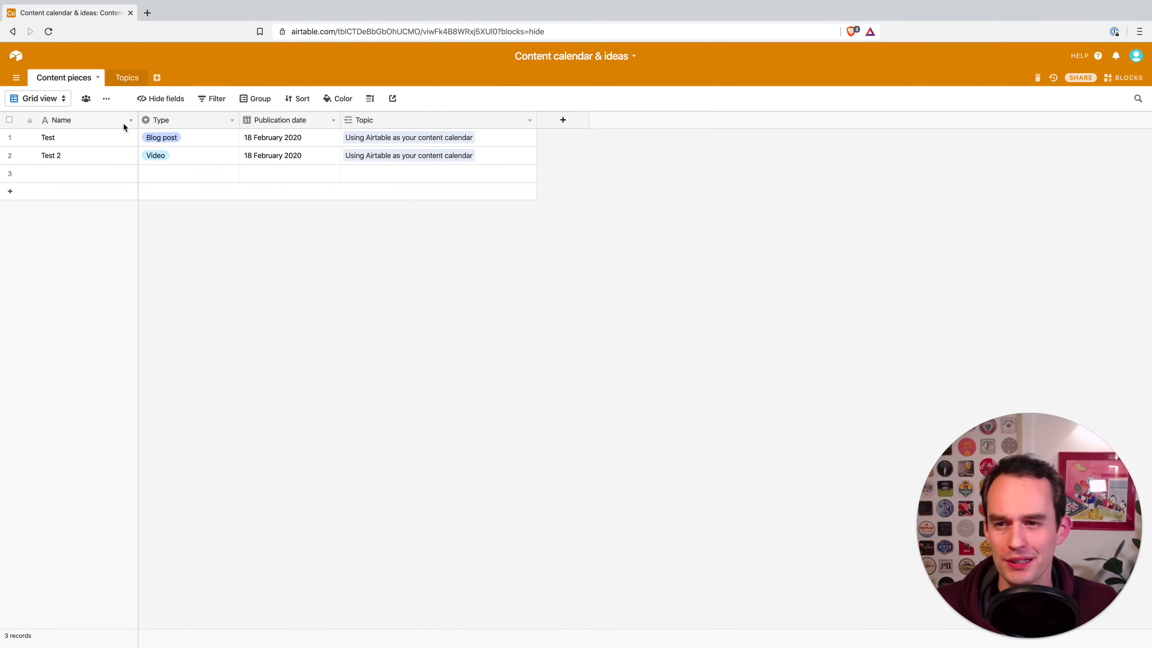
# - Widen the Name column of the Content pieces table and change the primary field's name to "Content piece"
pyautogui.moveTo(139, 119); pyautogui.dragTo(196, 119)
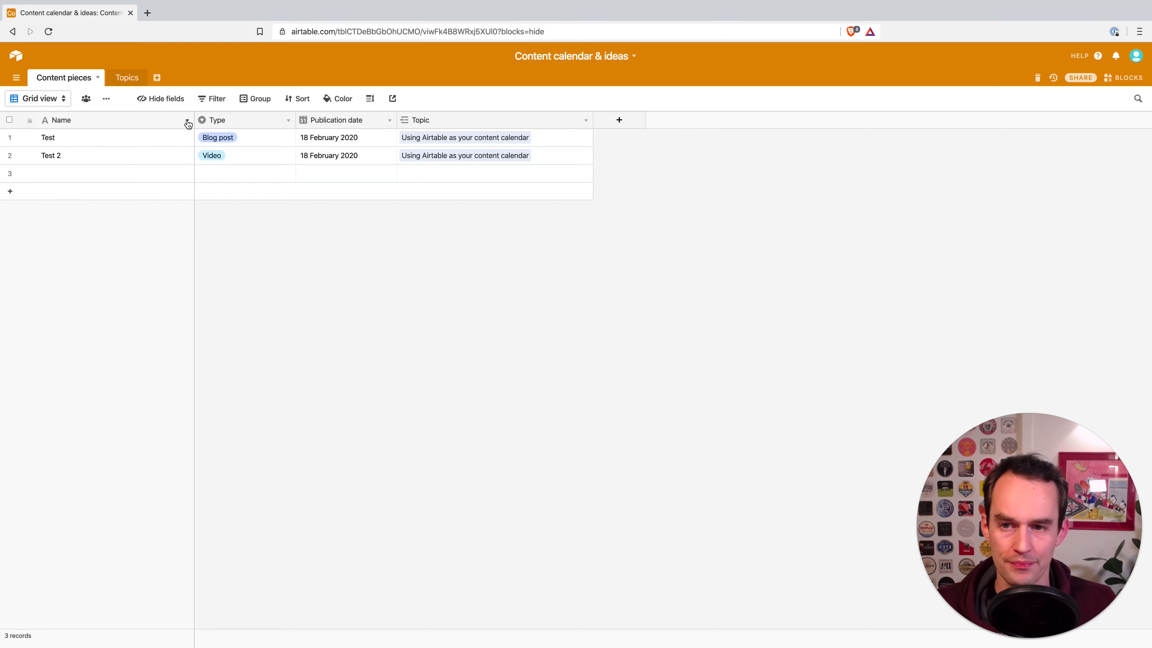
pyautogui.rightClick(117, 122)
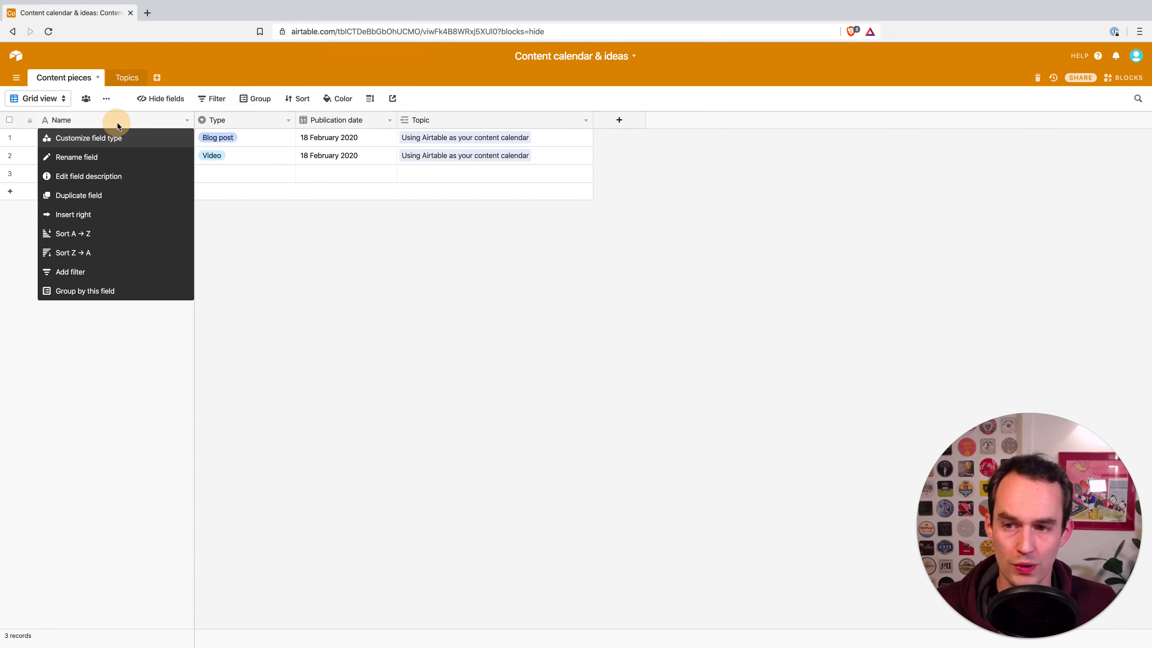
pyautogui.click(120, 142)
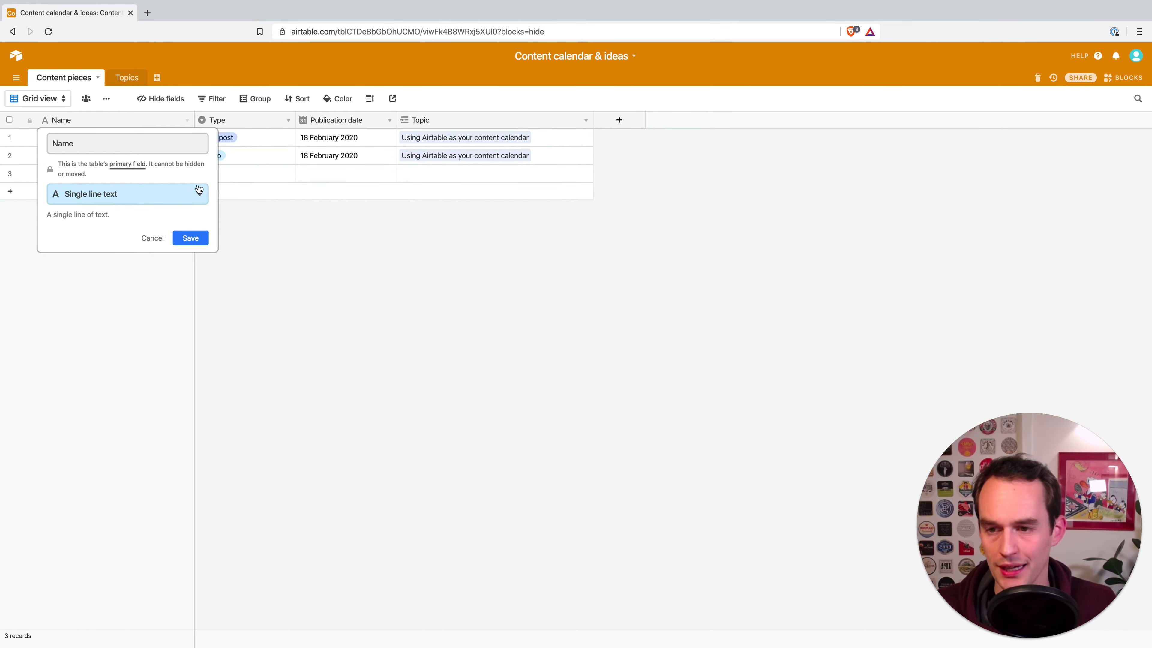
pyautogui.click(103, 142)
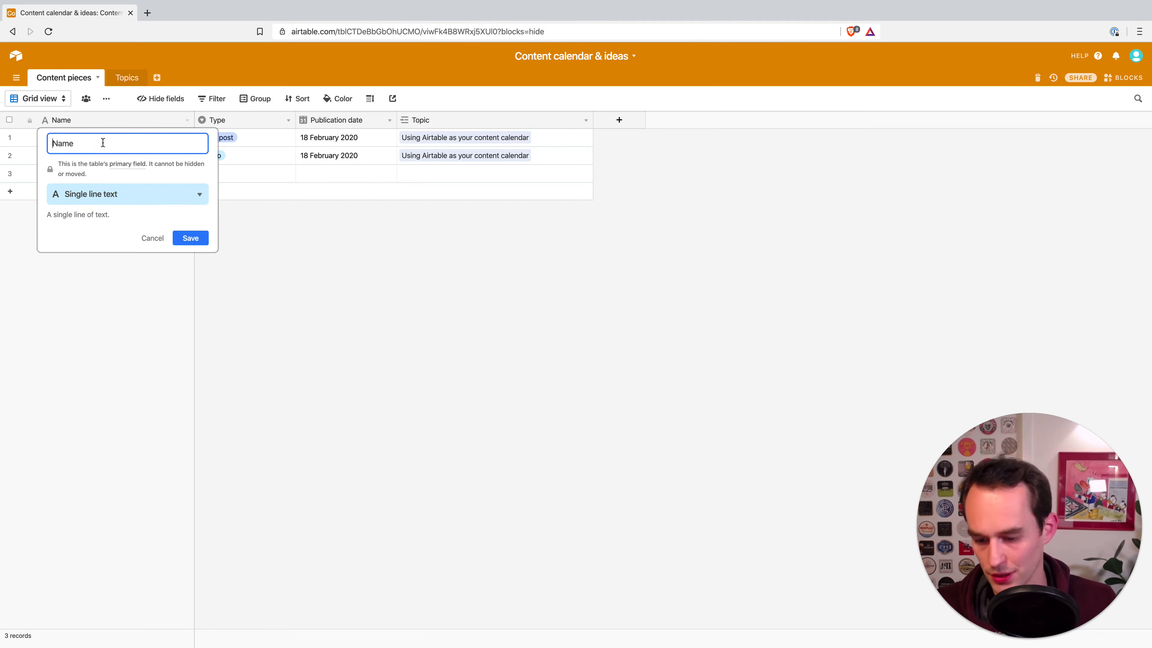
pyautogui.press('super+a')
pyautogui.press('BackSpace')
pyautogui.write('Content piece')
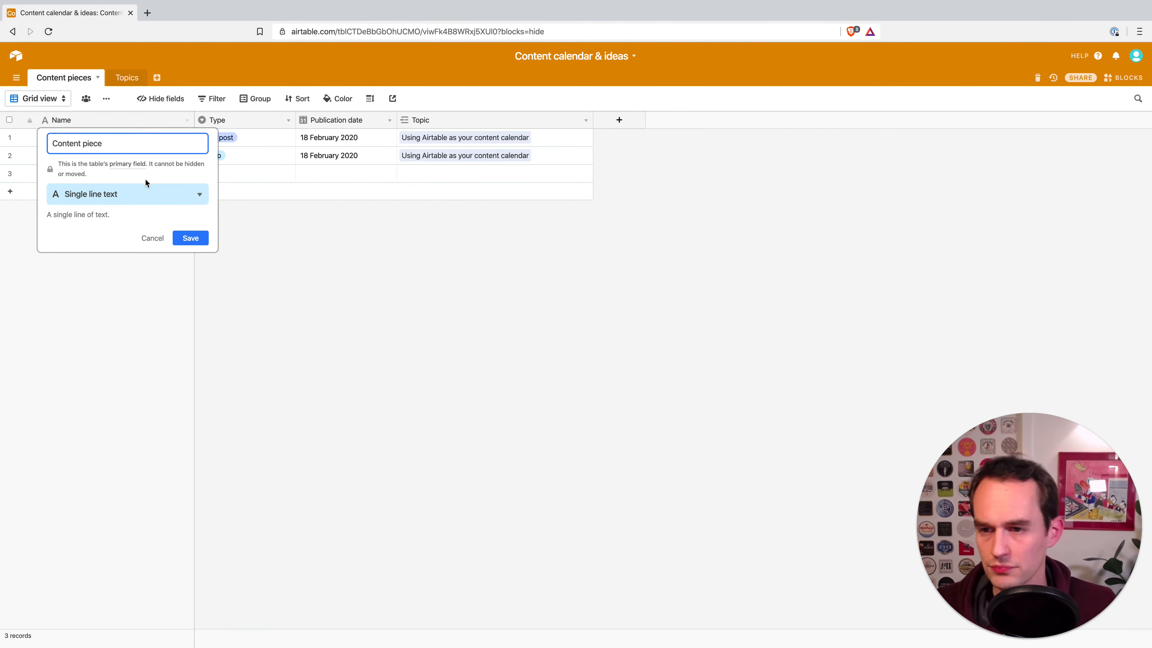
# - Change the primary field's type from single line text to Formula
pyautogui.click(197, 195)
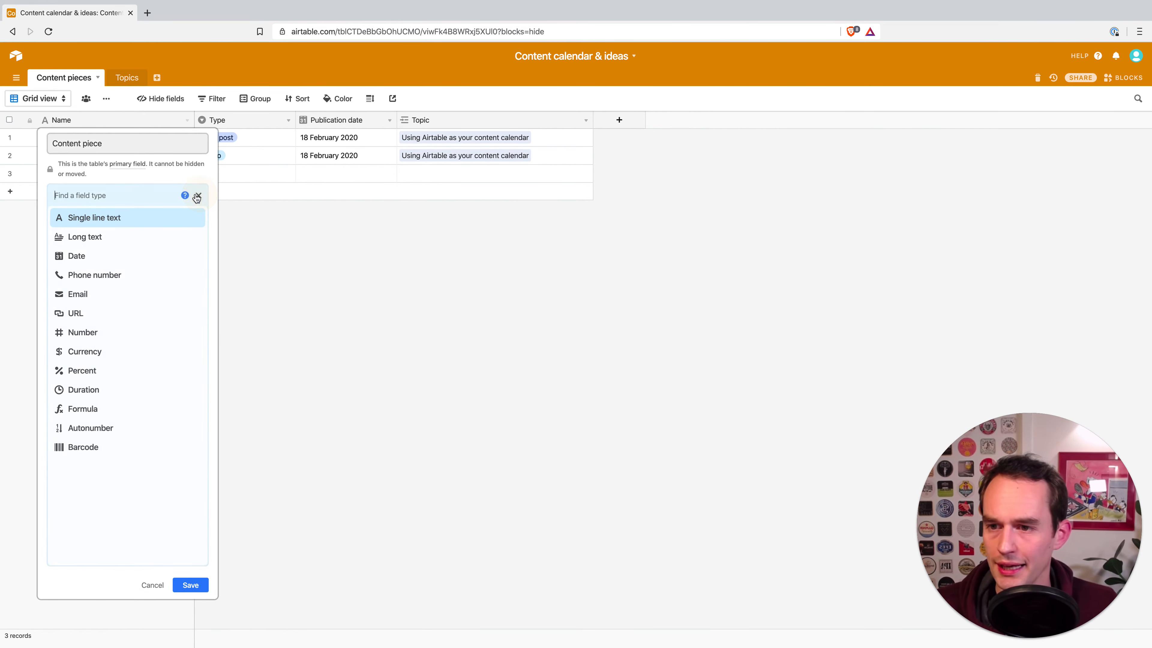
pyautogui.click(120, 411)
pyautogui.click(137, 291)
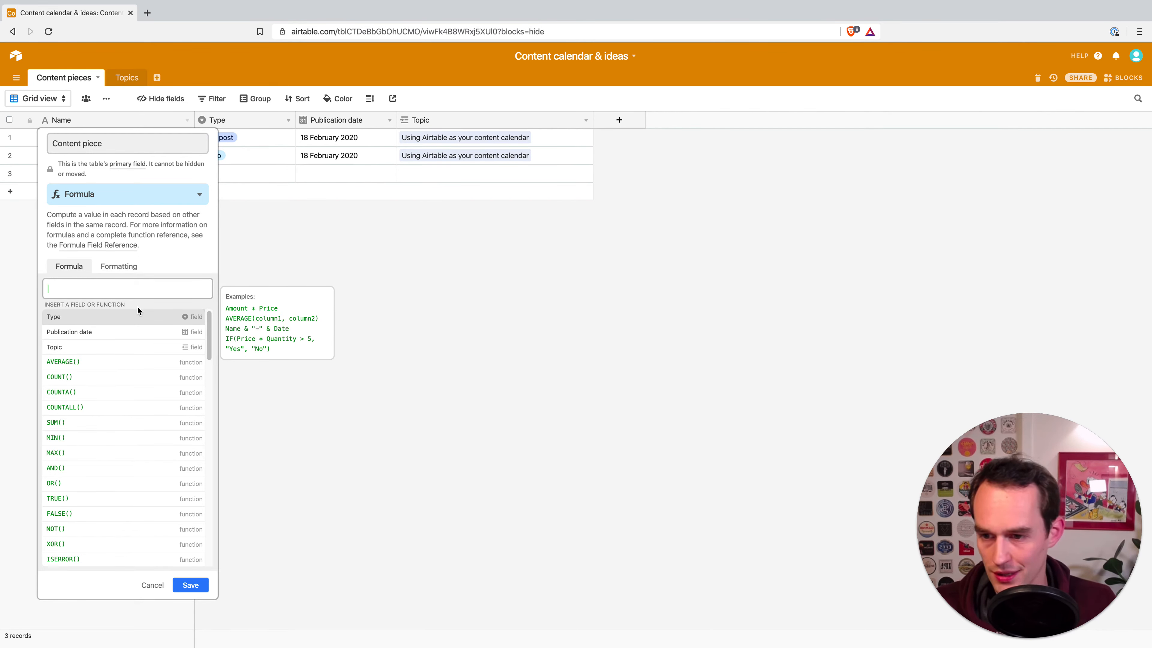
# - Give the primary field of Content pieces the formula Type & Topic, convert the field, and widen its column to fit the names
pyautogui.write('Type')
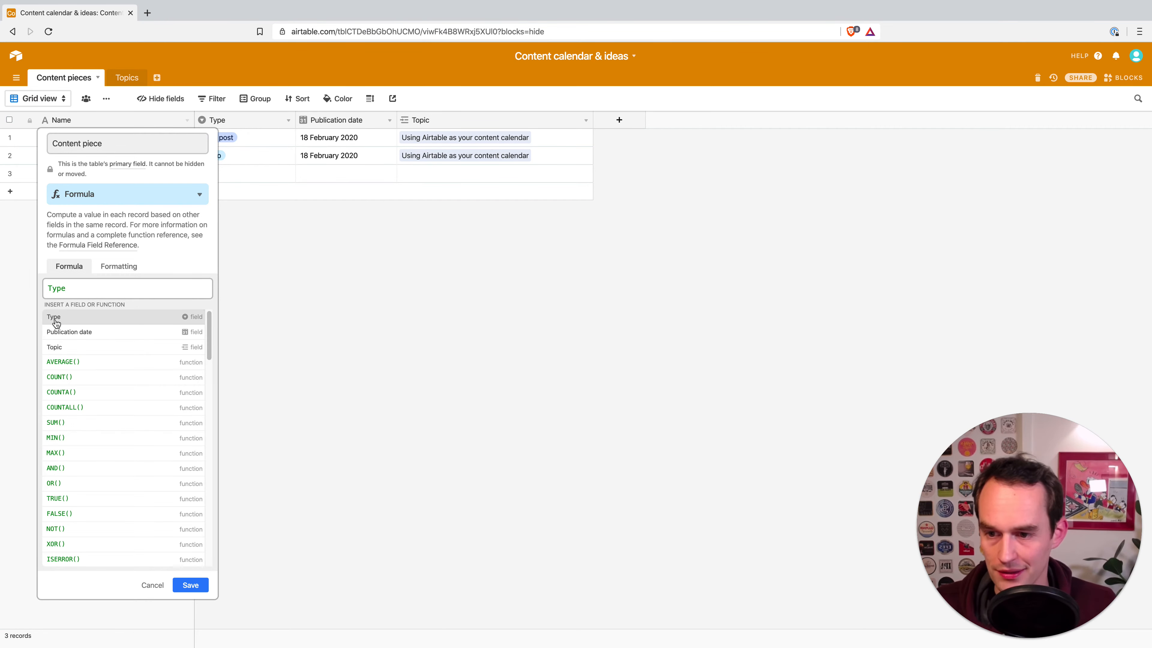
pyautogui.click(56, 320)
pyautogui.click(77, 290)
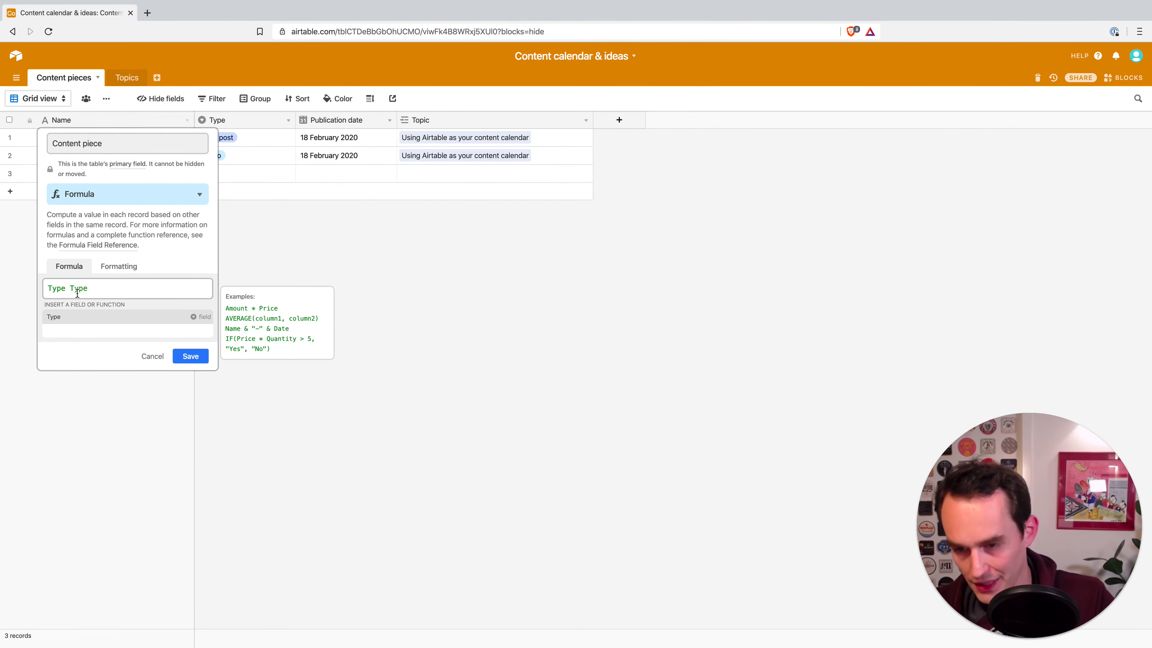
pyautogui.press('BackSpace')
pyautogui.press('BackSpace')
pyautogui.press('BackSpace')
pyautogui.press('BackSpace')
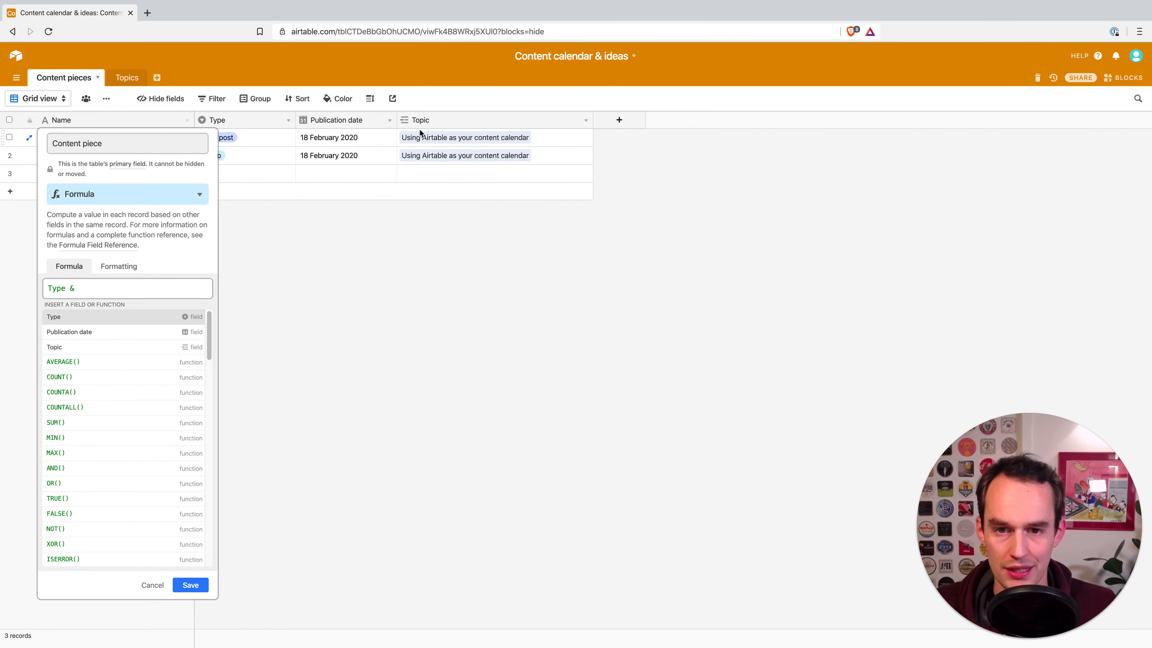
pyautogui.write('&')
pyautogui.click(68, 346)
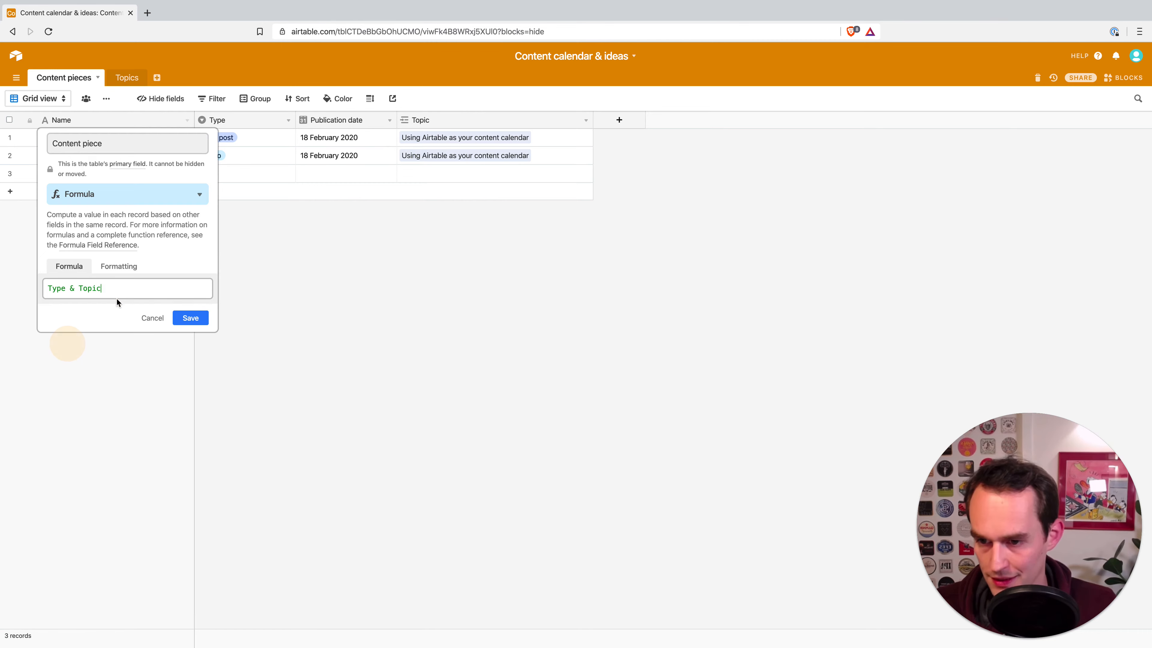
pyautogui.click(191, 318)
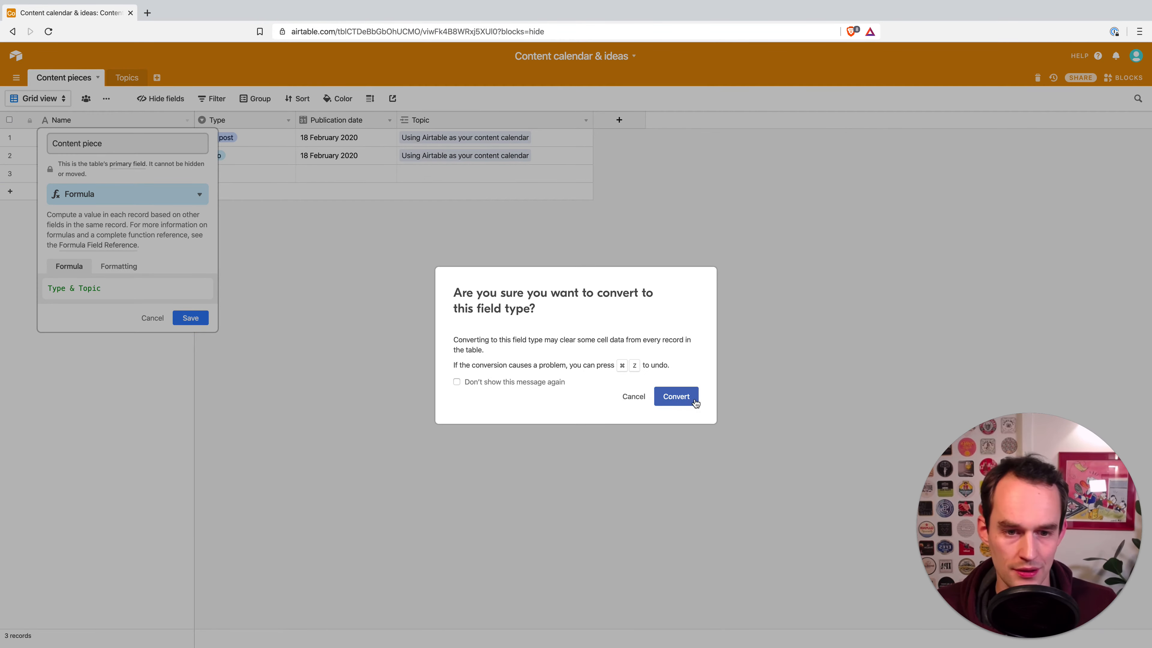
pyautogui.click(676, 406)
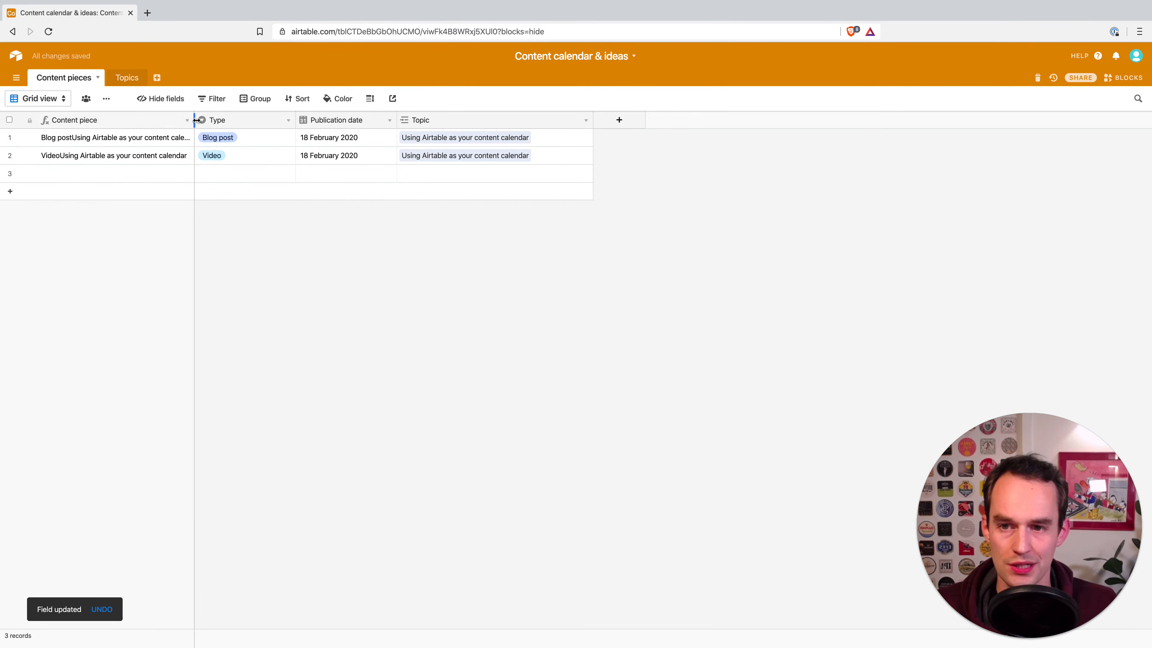
pyautogui.moveTo(196, 120); pyautogui.dragTo(278, 119)
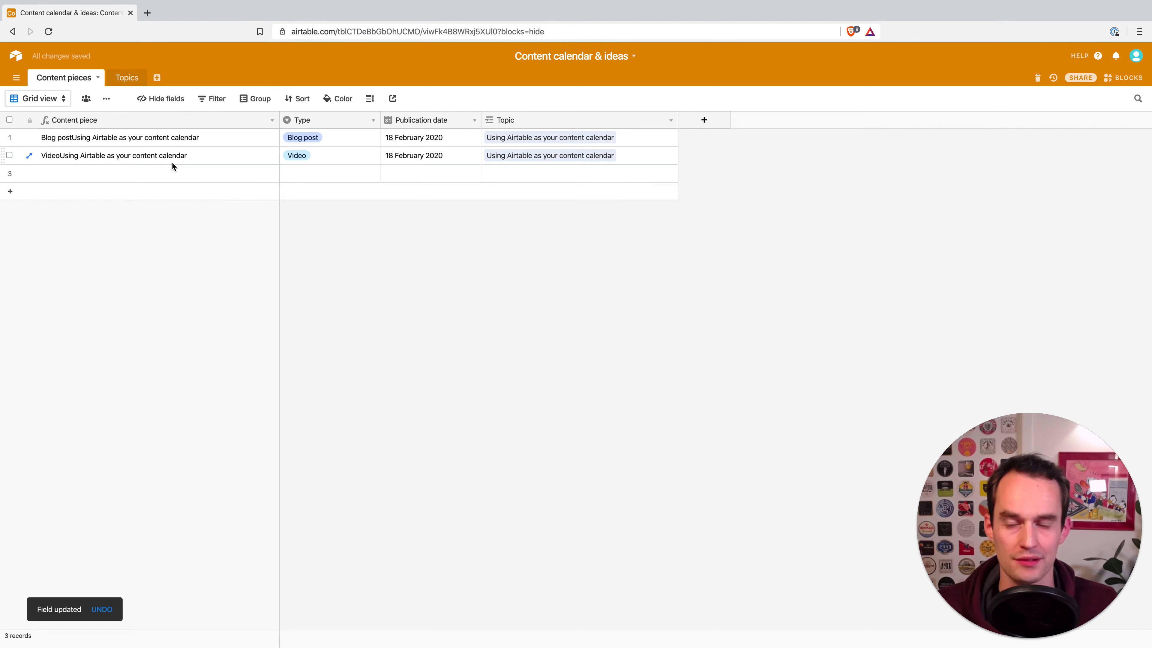
# - Change the Content piece formula to Type & ": " & Topic so a colon and space separate the two parts
pyautogui.rightClick(109, 122)
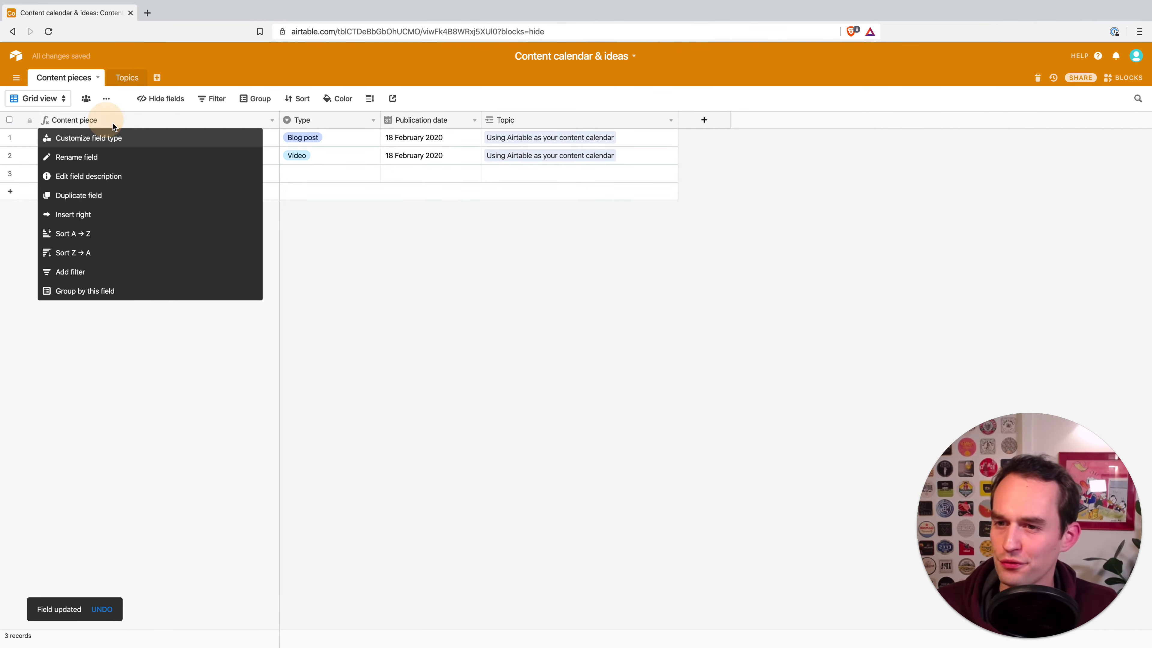
pyautogui.click(118, 137)
pyautogui.click(79, 290)
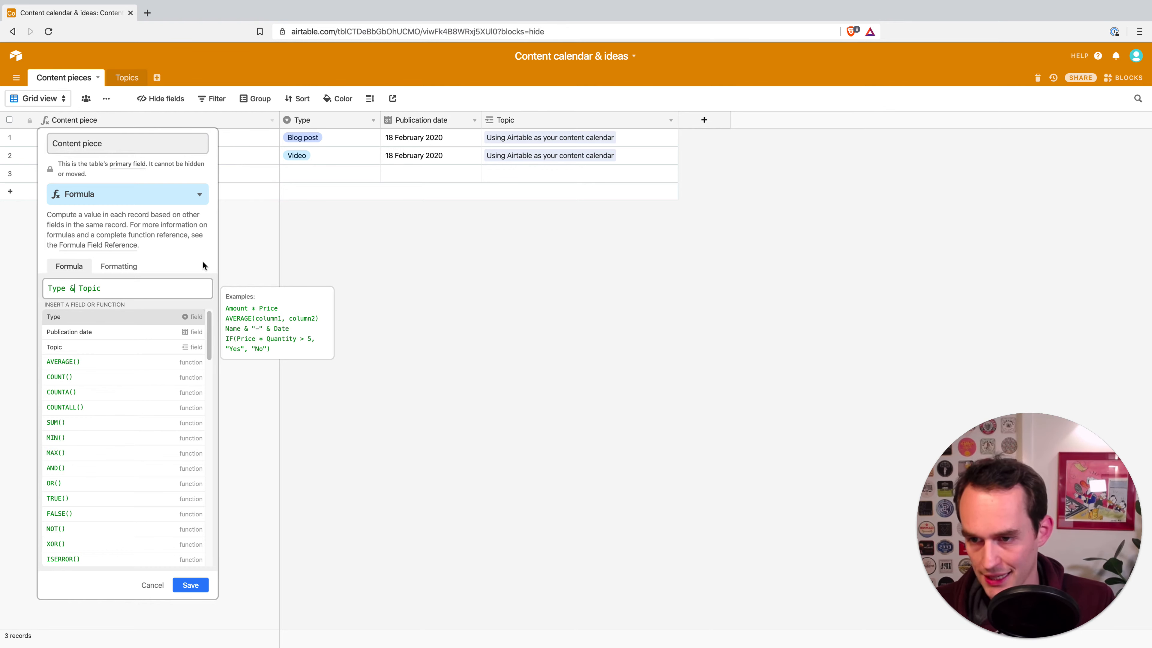
pyautogui.write('""')
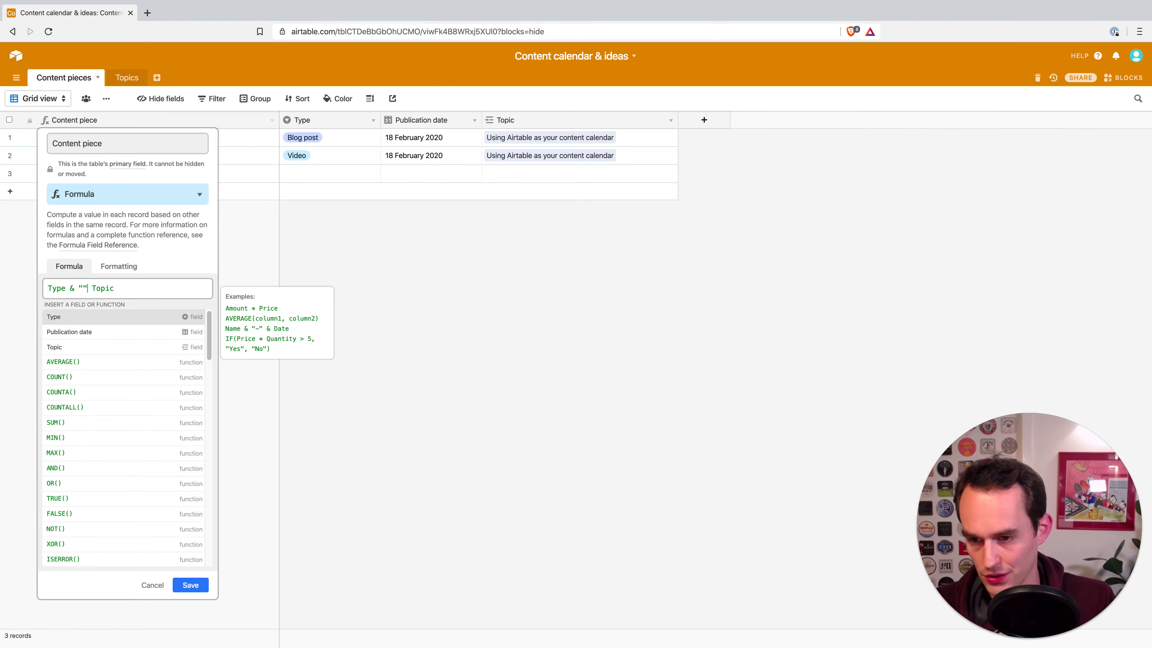
pyautogui.write(' & ')
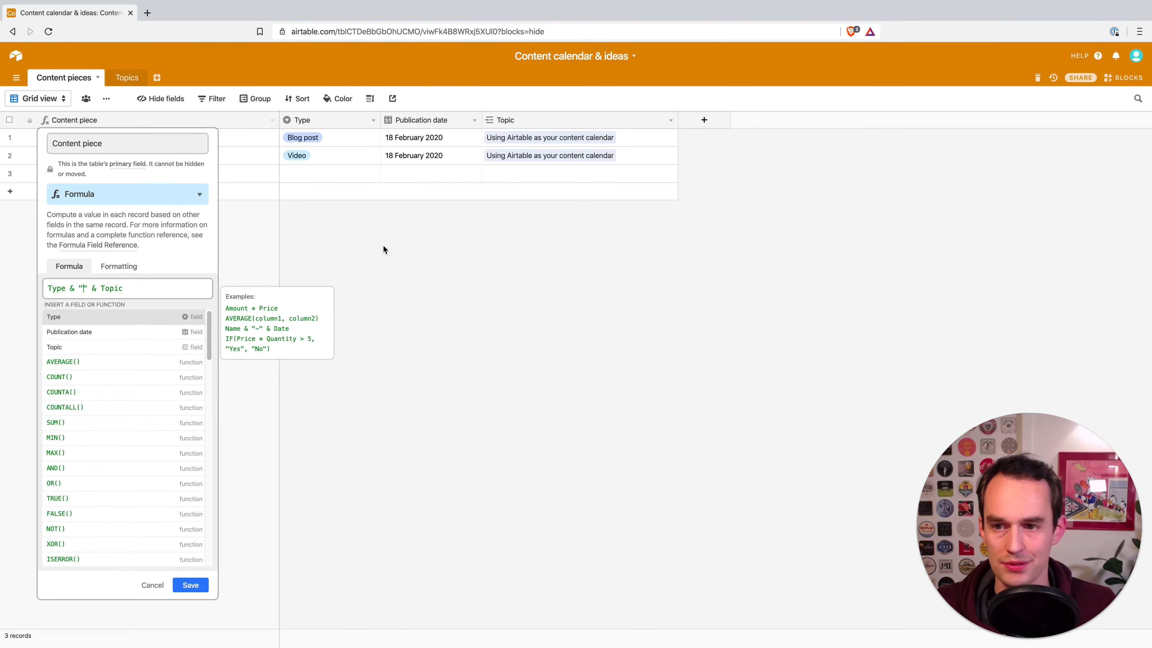
pyautogui.write(':')
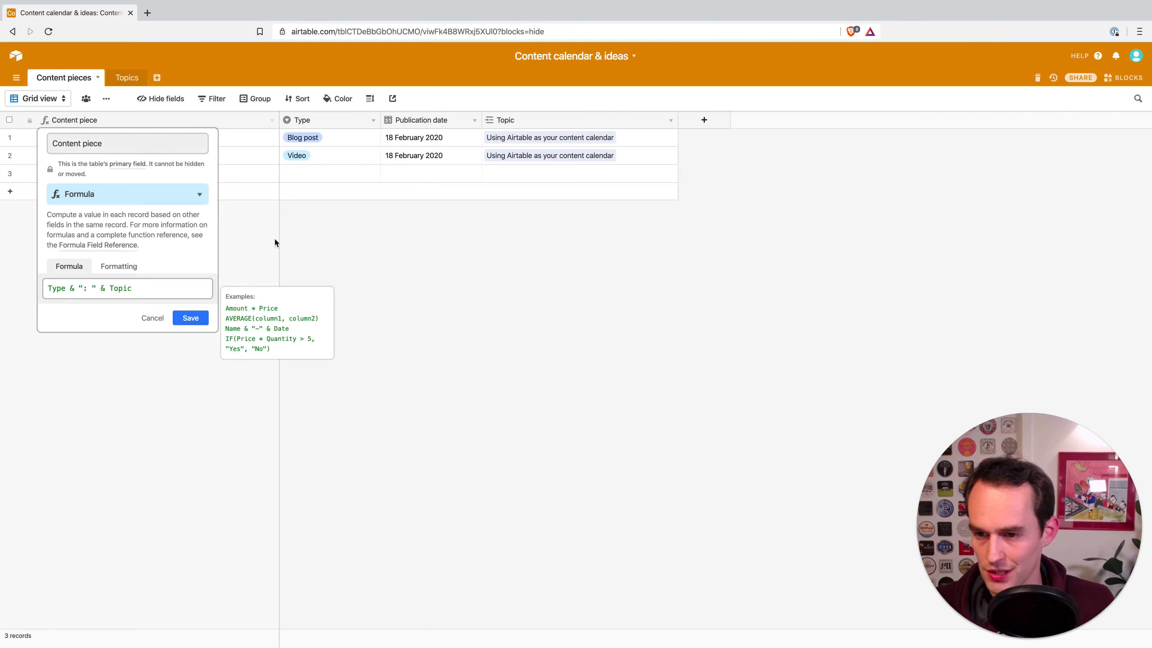
pyautogui.click(193, 322)
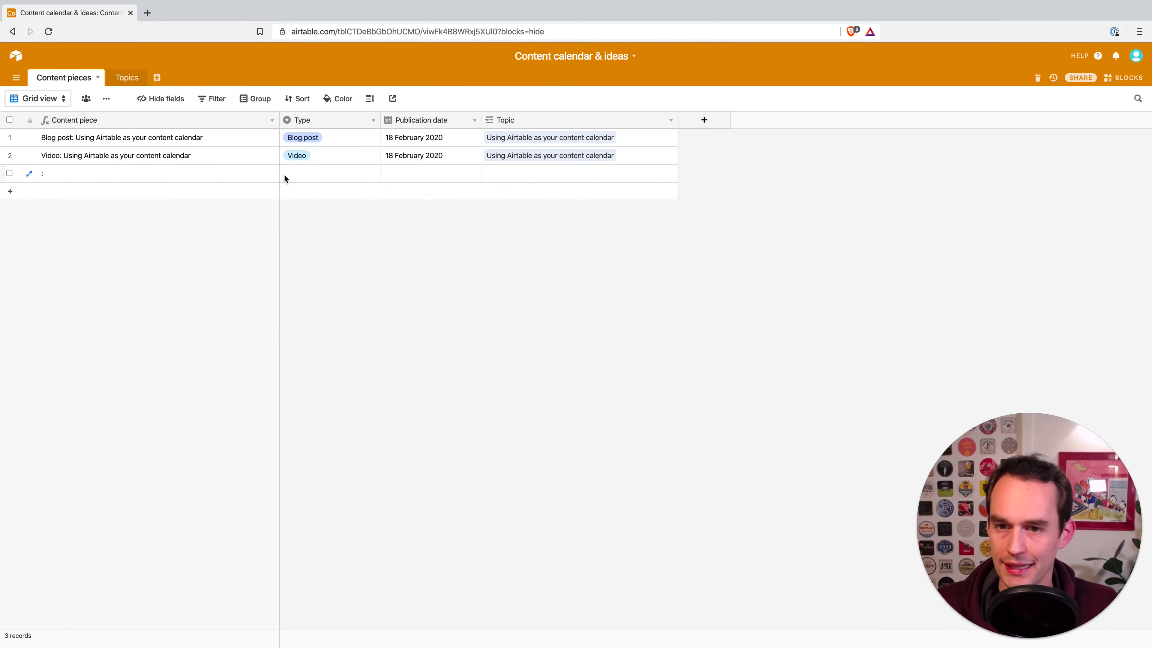
# - Set the third content piece's type to Video and its publication date to 15 February 2020
pyautogui.click(332, 175)
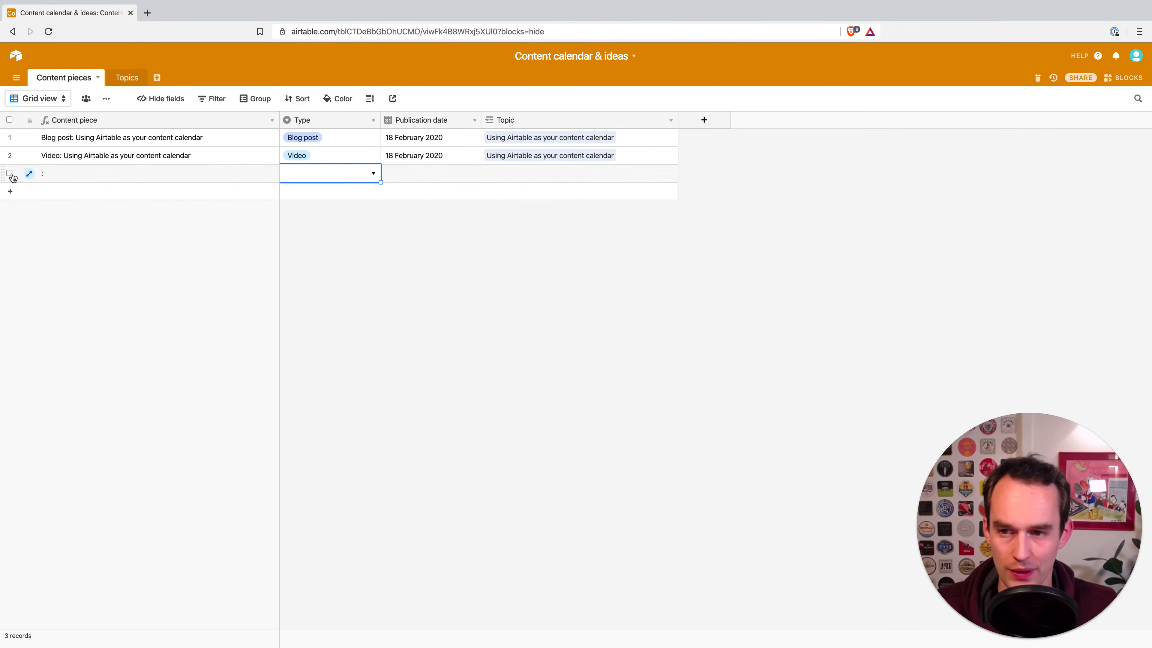
pyautogui.click(373, 174)
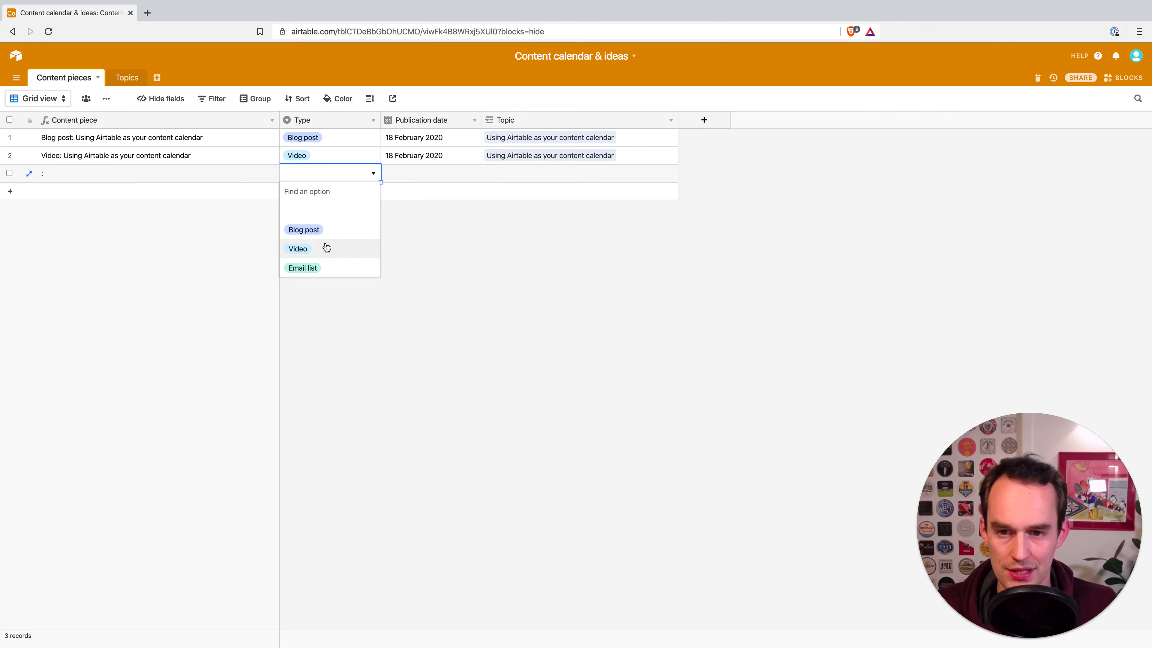
pyautogui.click(308, 252)
pyautogui.click(460, 173)
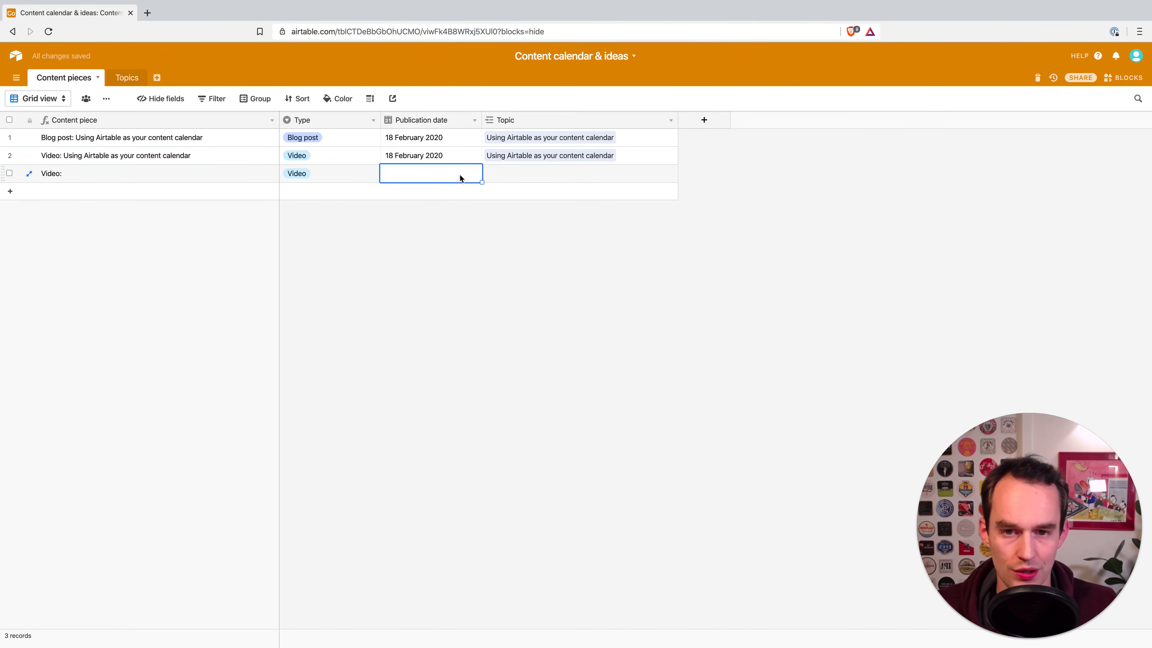
pyautogui.click(459, 174)
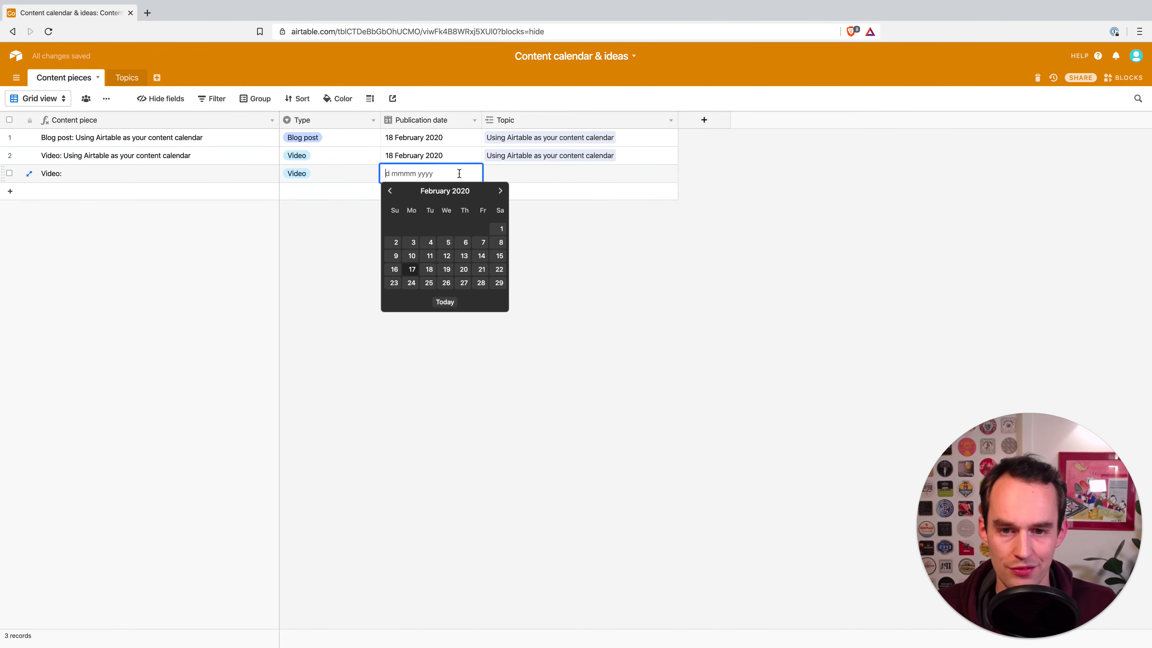
pyautogui.click(499, 256)
# - Link the third content piece to the topic "Introduction to Things 3"
pyautogui.click(527, 174)
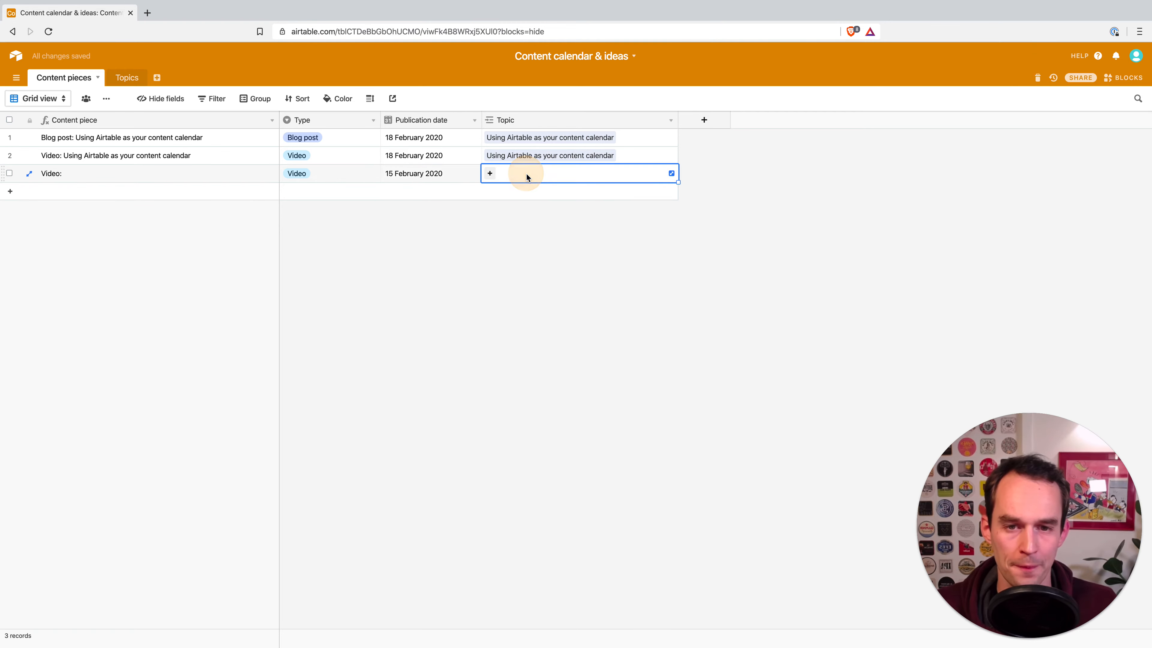
pyautogui.click(494, 177)
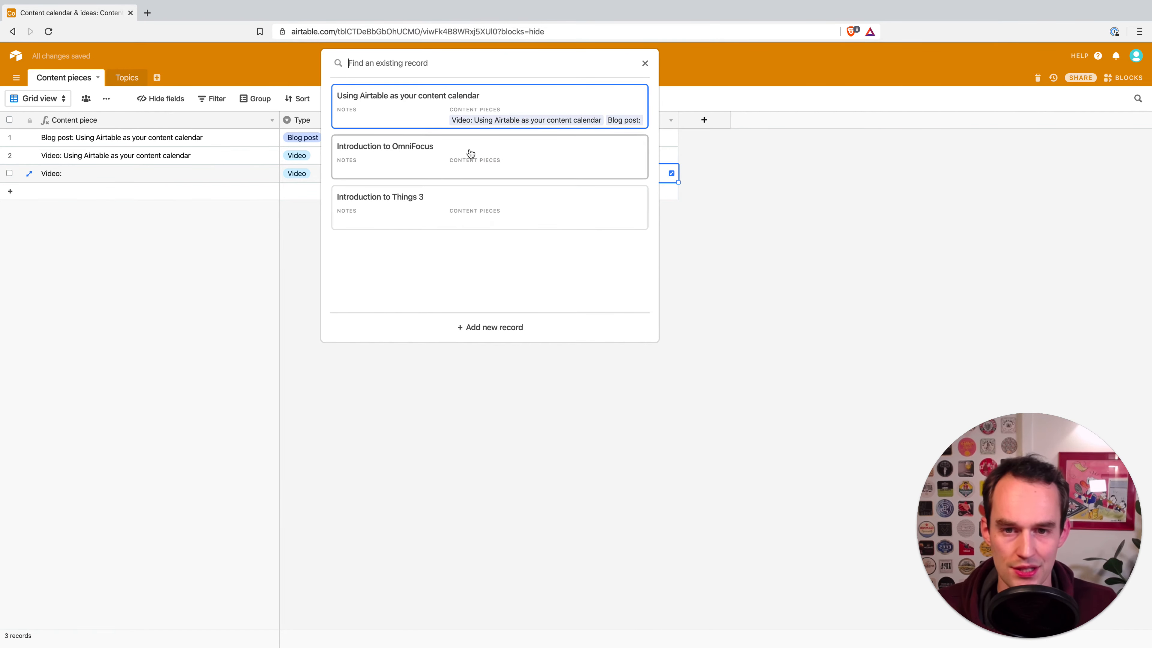
pyautogui.click(462, 218)
pyautogui.click(626, 253)
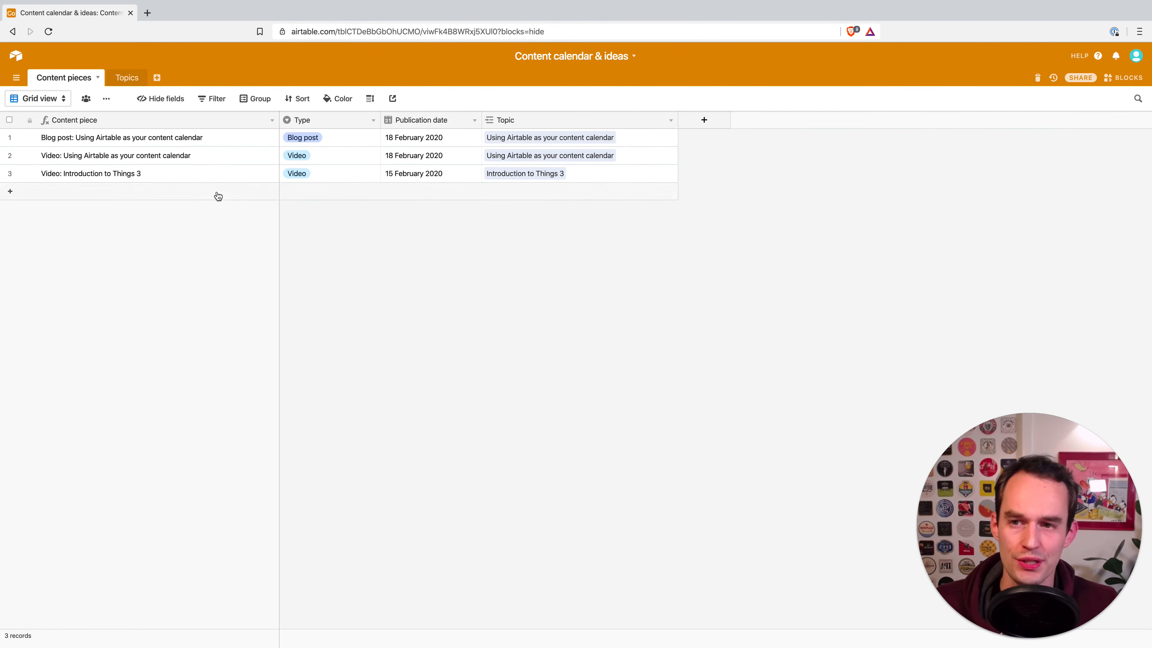
# - In the Topics table, widen the Content pieces column and add a new topic named "What I think of Notion"
pyautogui.click(113, 81)
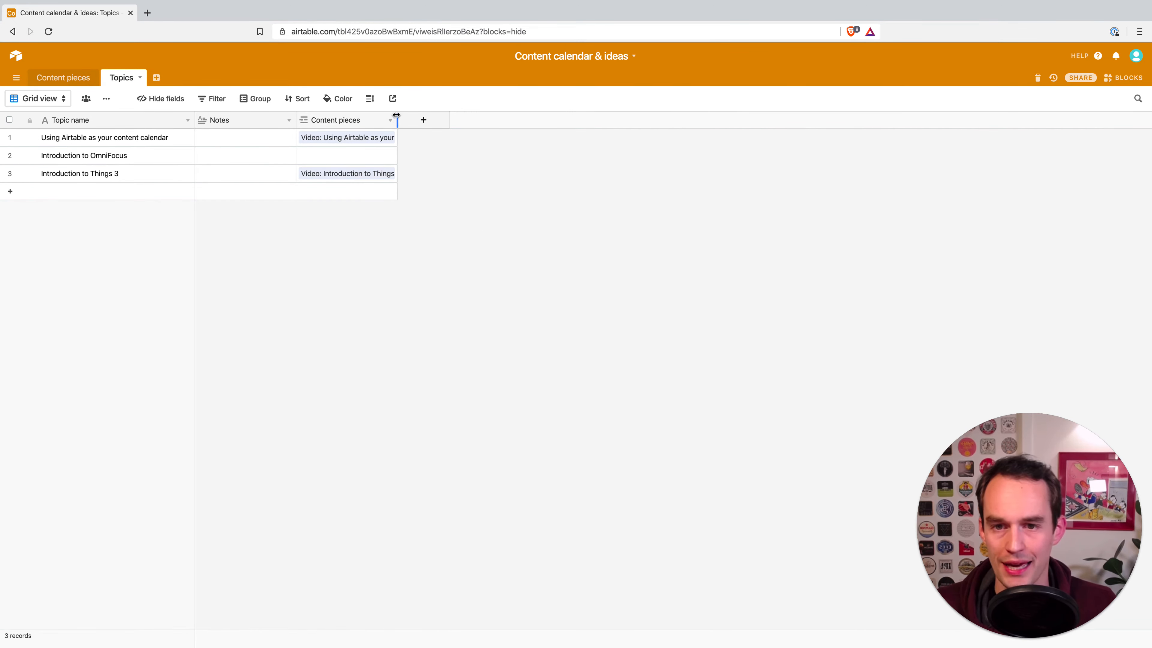
pyautogui.moveTo(397, 120); pyautogui.dragTo(598, 120)
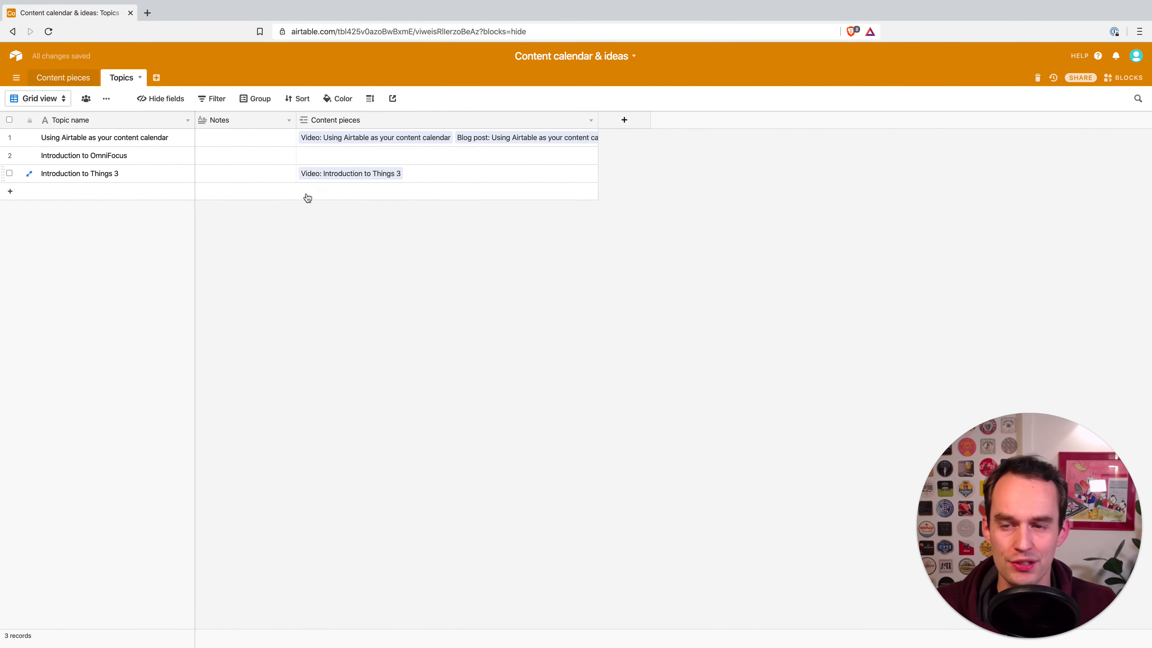
pyautogui.click(138, 197)
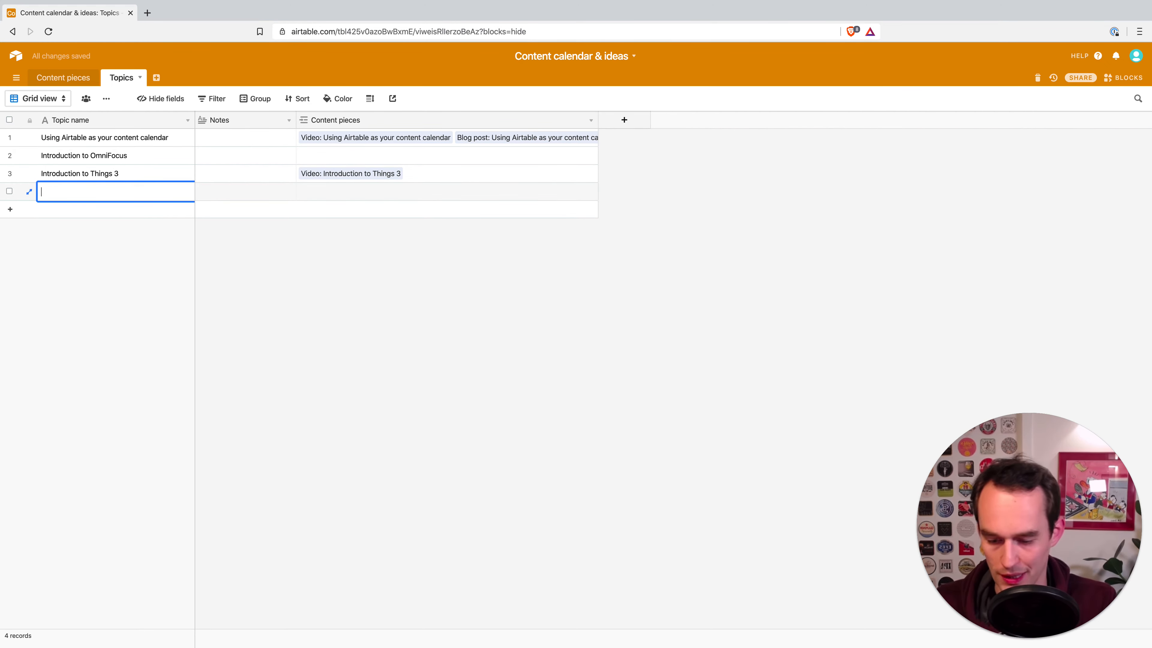
pyautogui.write('What I think of NOti')
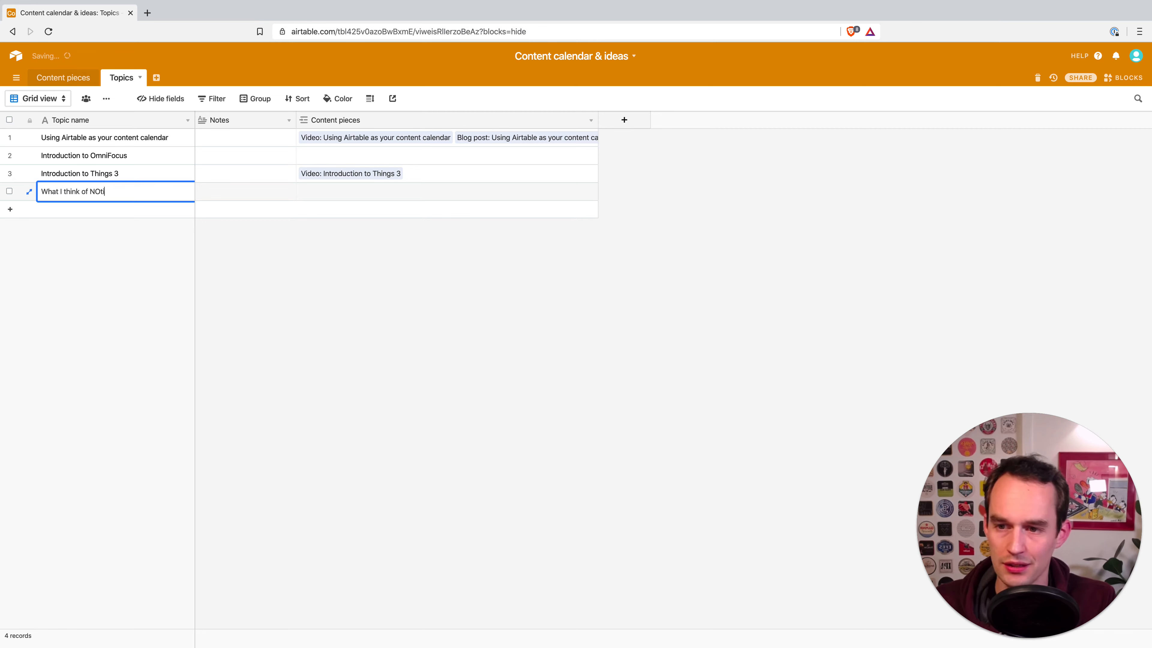
pyautogui.write('tion')
pyautogui.press('Return')
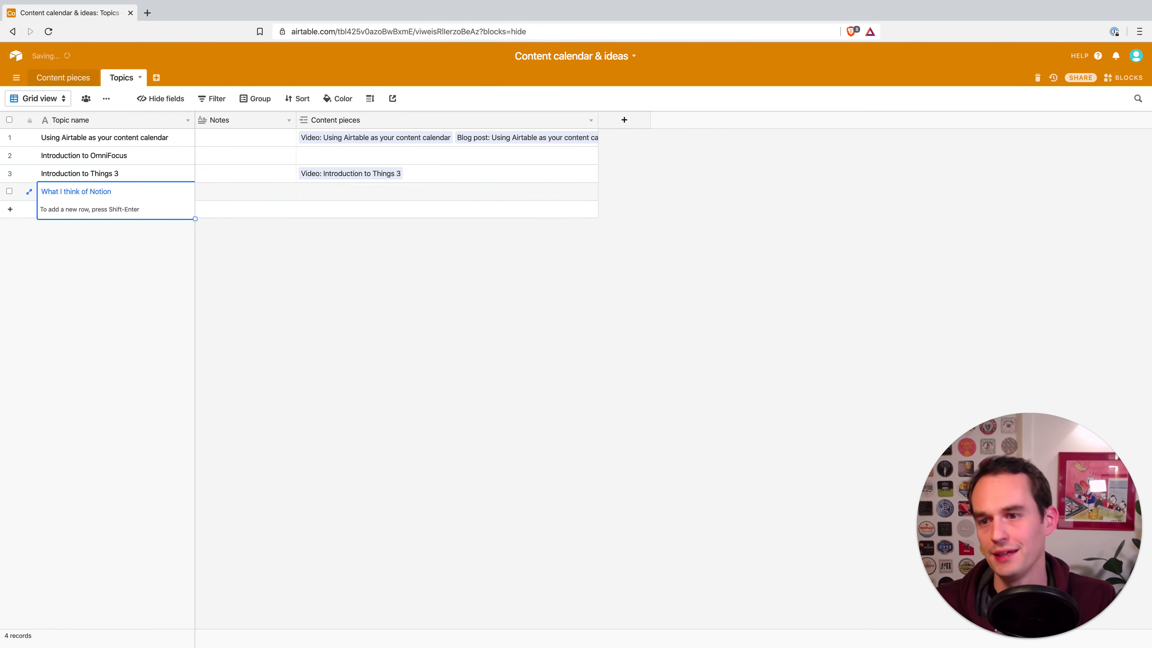
pyautogui.click(503, 271)
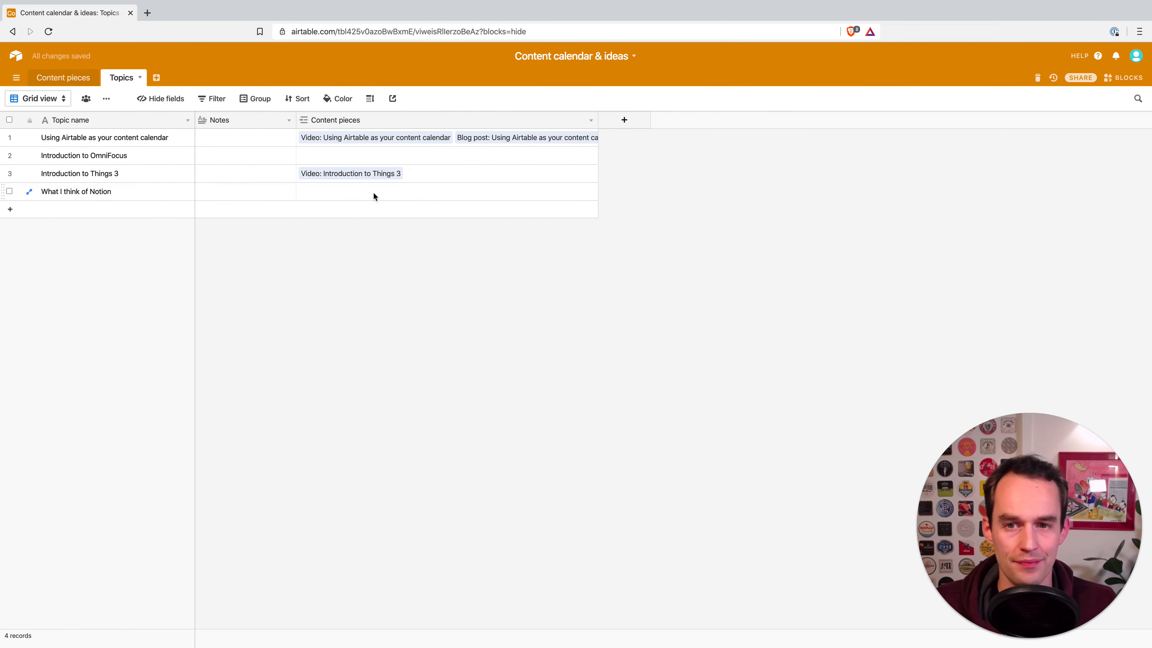
# - Widen the Content pieces column of the Topics table further so both linked pieces of the first topic fit
pyautogui.click(58, 76)
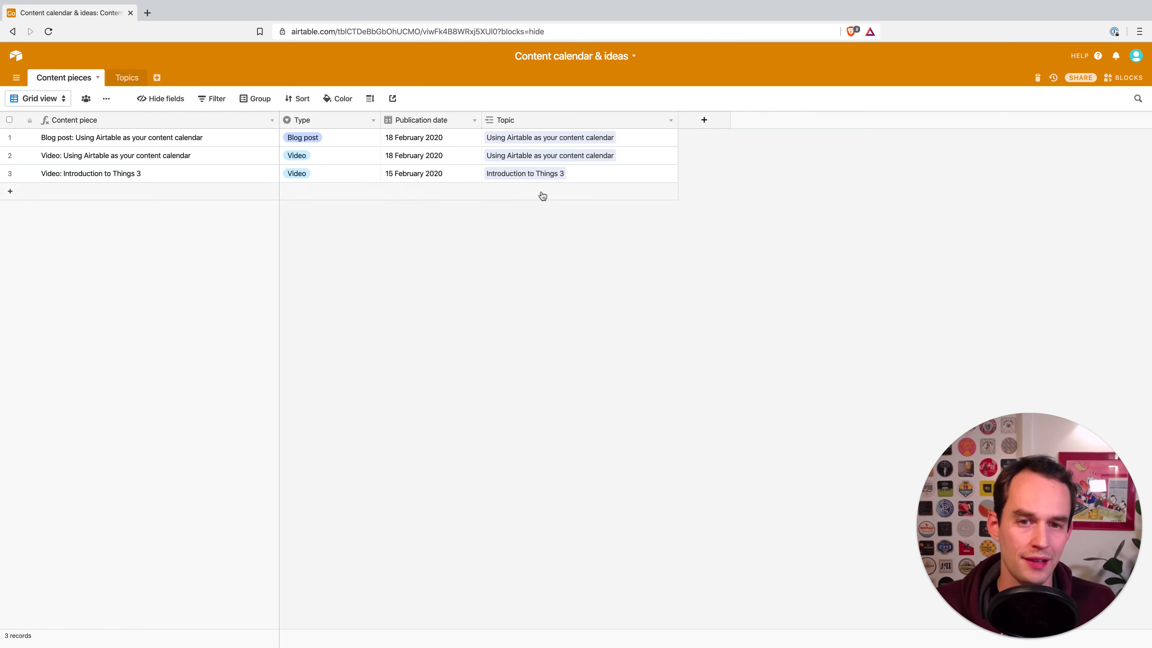
pyautogui.click(135, 81)
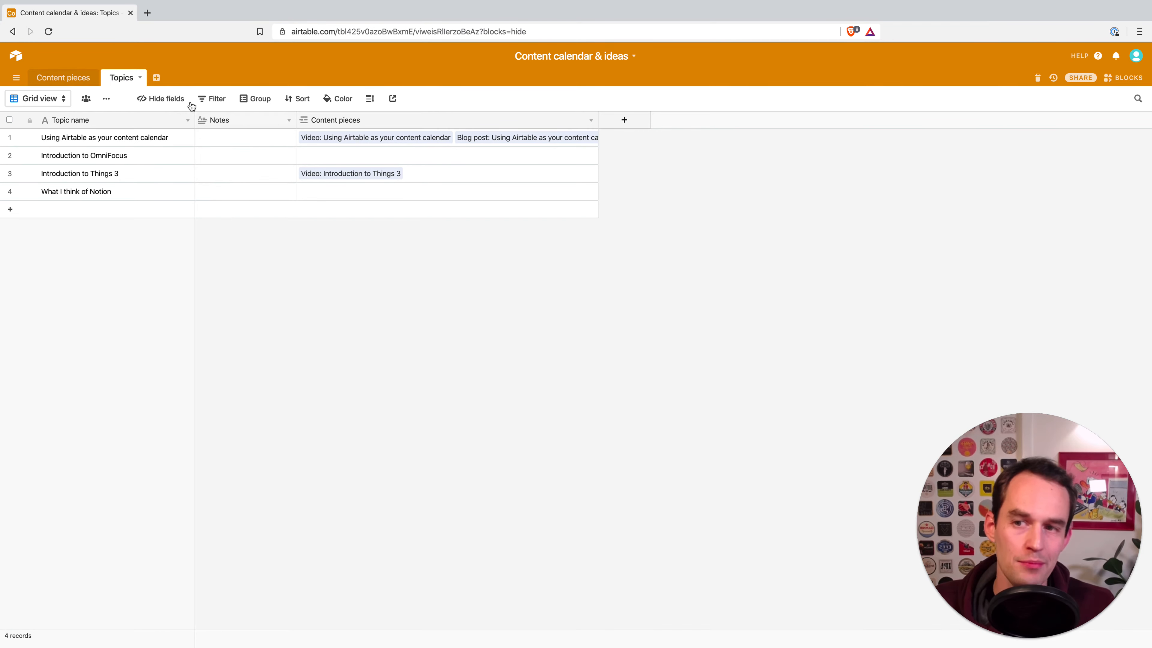
pyautogui.moveTo(595, 117); pyautogui.dragTo(747, 117)
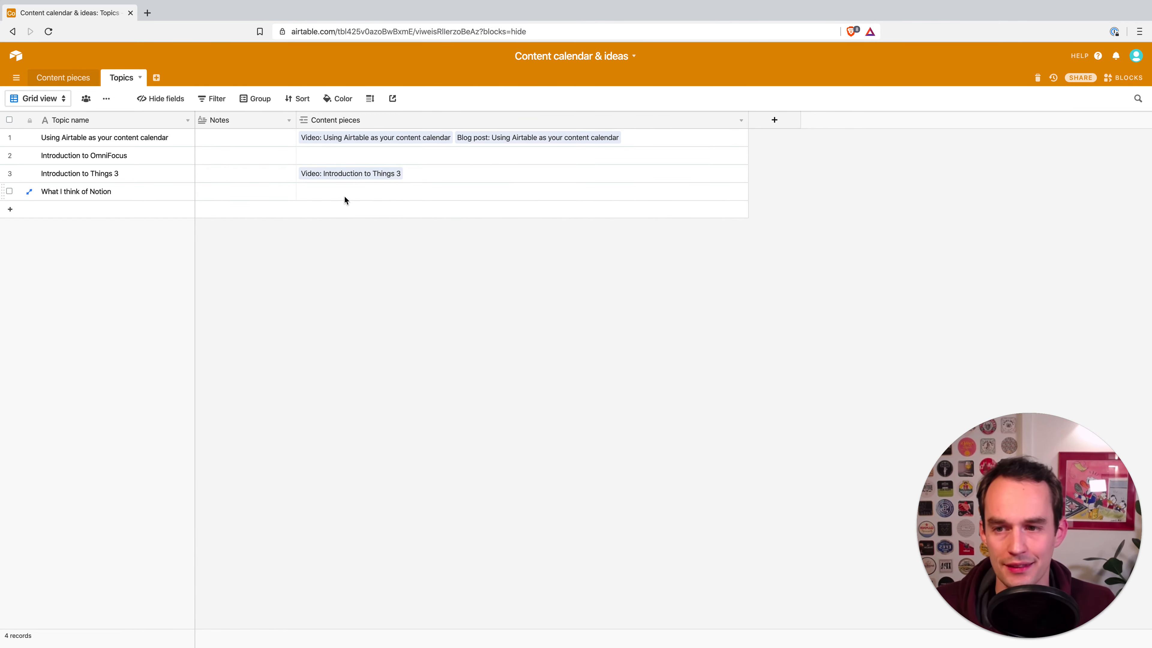
pyautogui.click(68, 81)
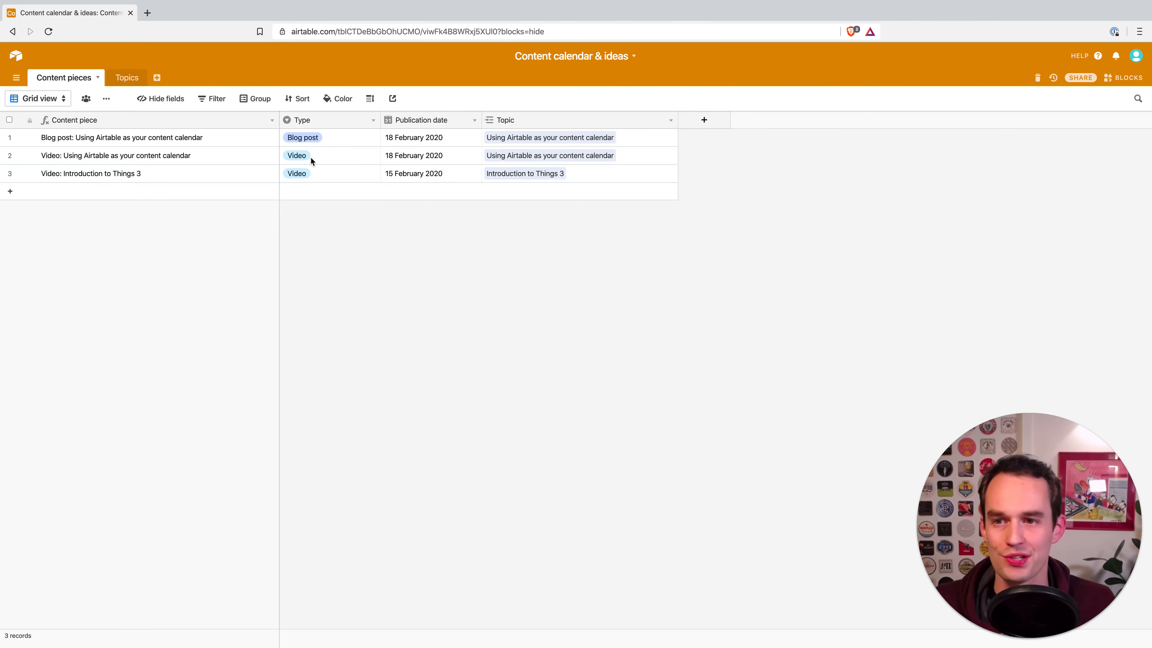
pyautogui.click(126, 78)
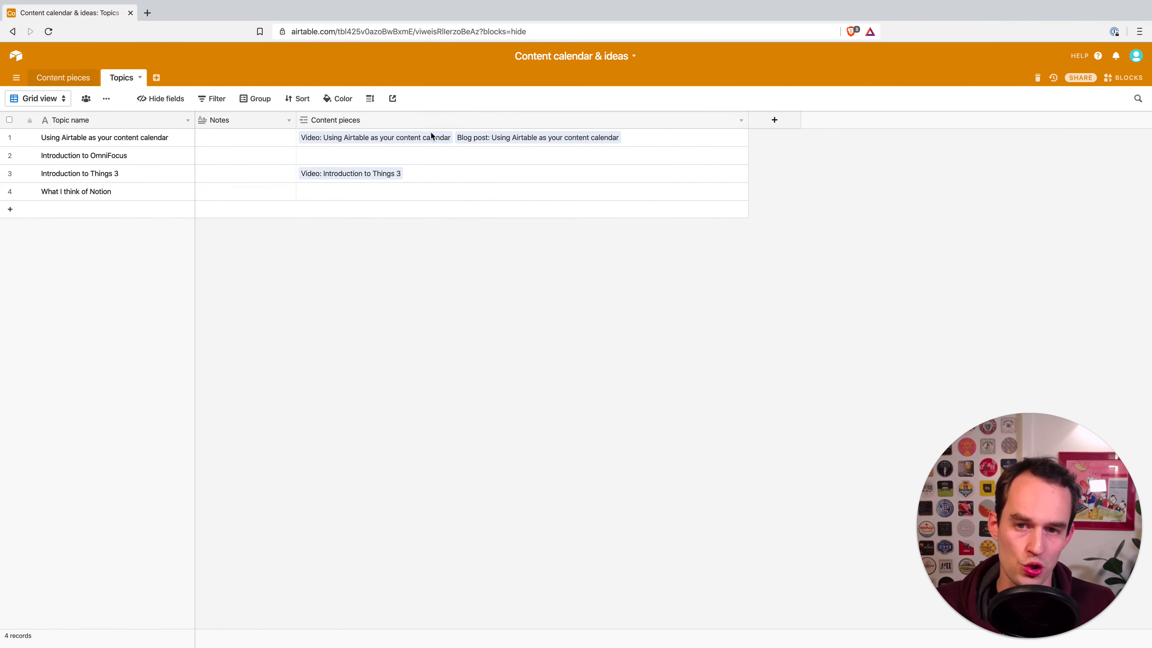
# - Add a Calendar view to the Content pieces table based on the Publication date field
pyautogui.click(68, 78)
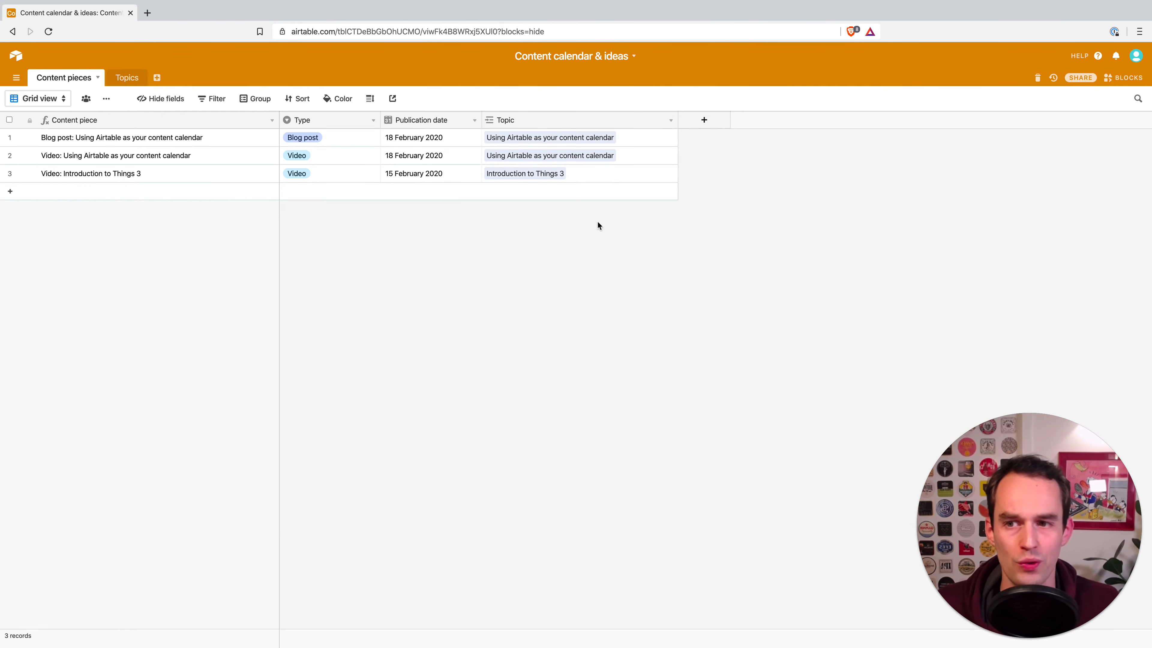
pyautogui.click(63, 99)
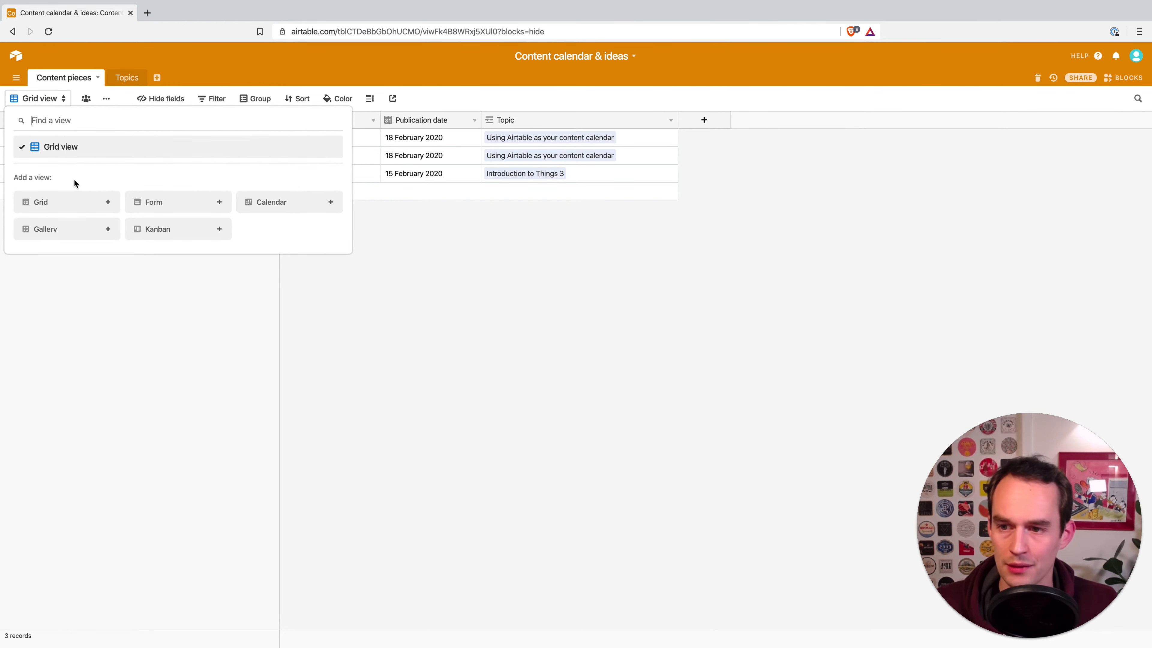
pyautogui.click(265, 205)
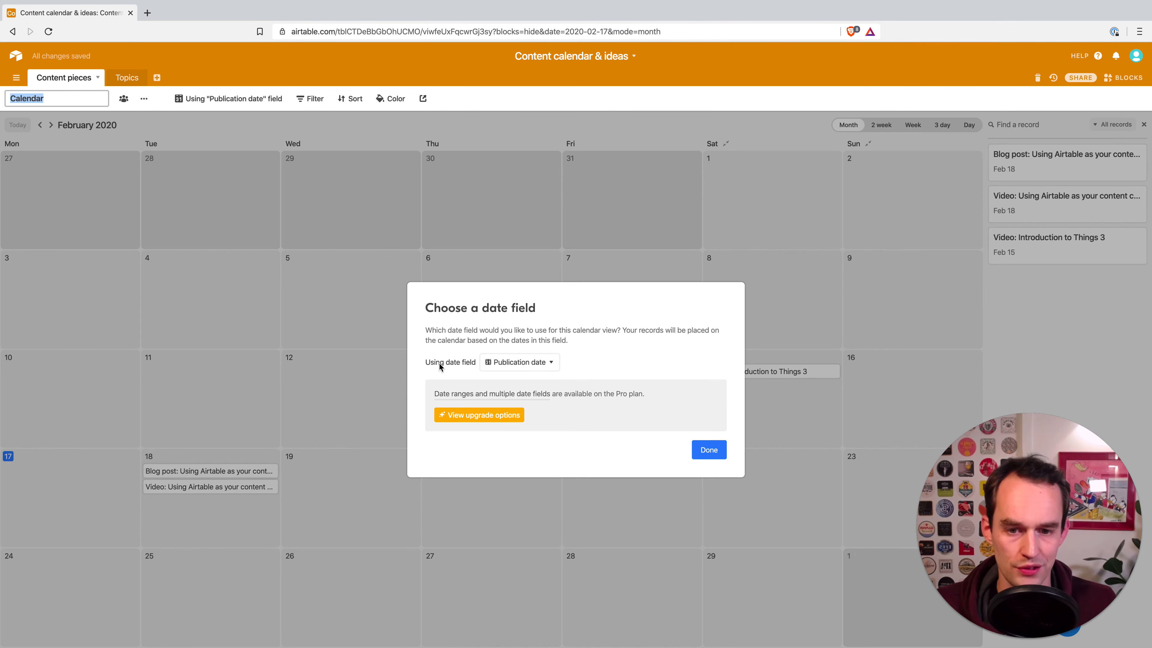
pyautogui.click(707, 450)
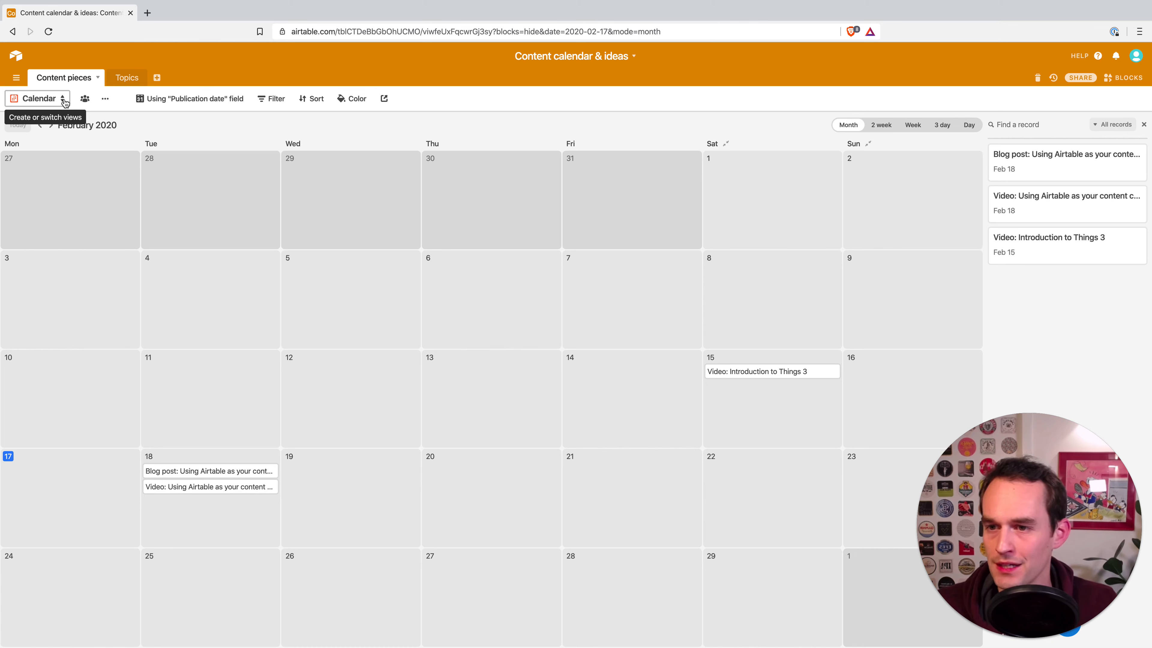
# - Rename the calendar view of the Content pieces table to "Content calendar"
pyautogui.click(105, 100)
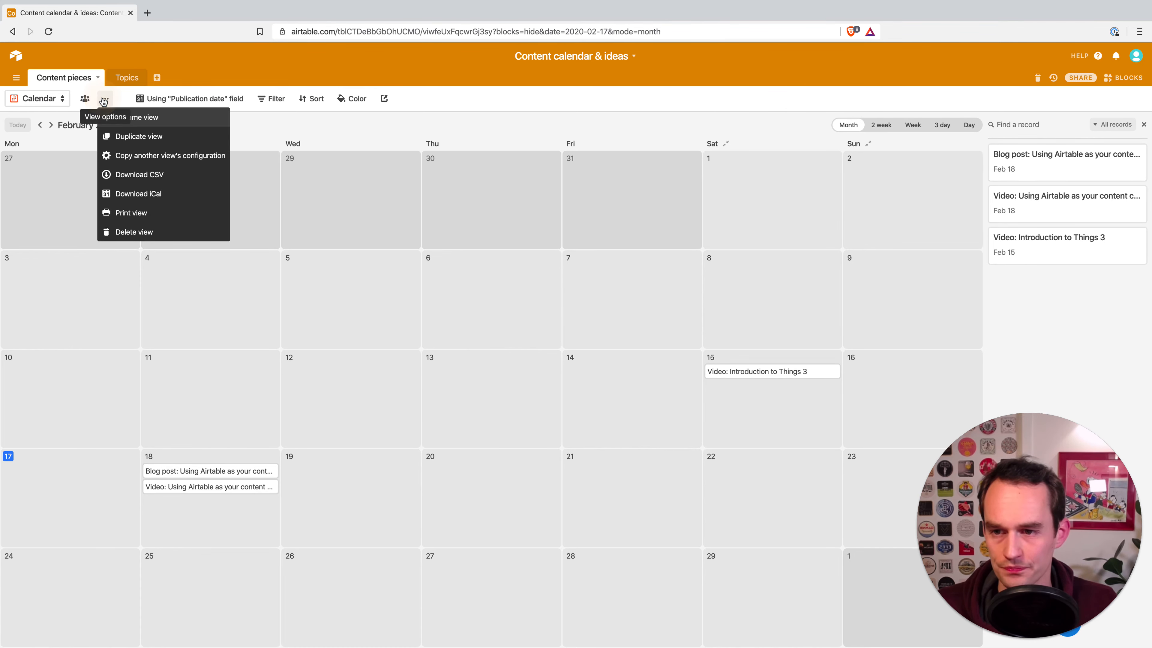
pyautogui.click(145, 117)
pyautogui.click(60, 97)
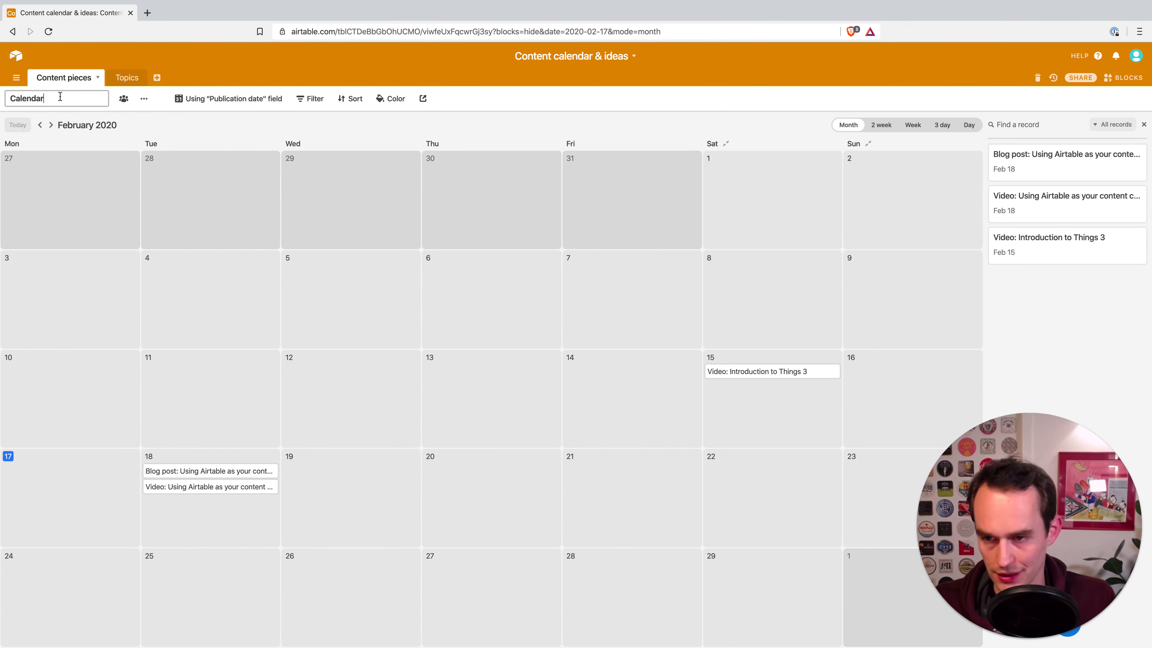
pyautogui.write('Content')
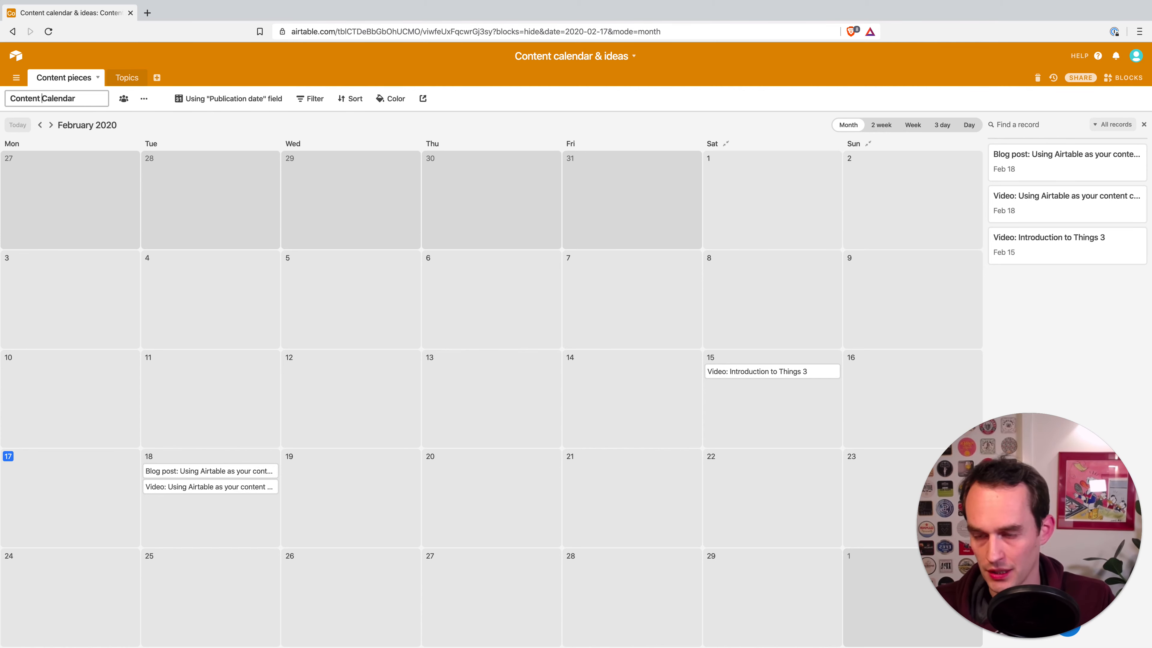
pyautogui.press('Delete')
pyautogui.write('c')
pyautogui.press('Return')
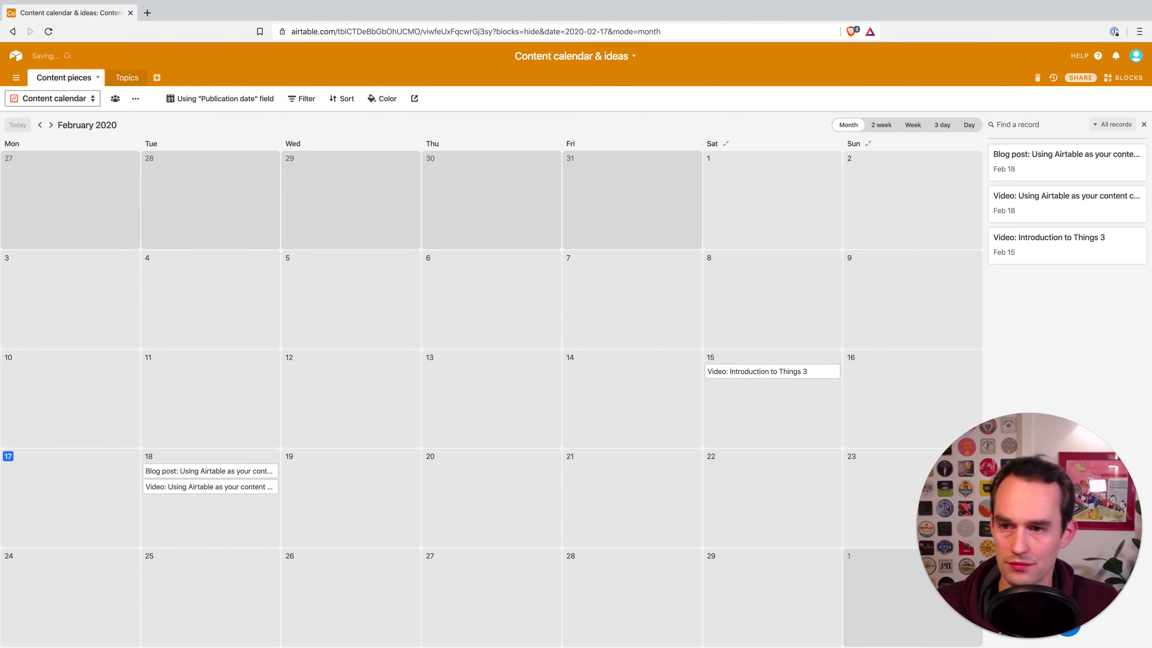
# - In the Grid view, add a new content piece with type Video and publication date 8 February 2020
pyautogui.click(89, 104)
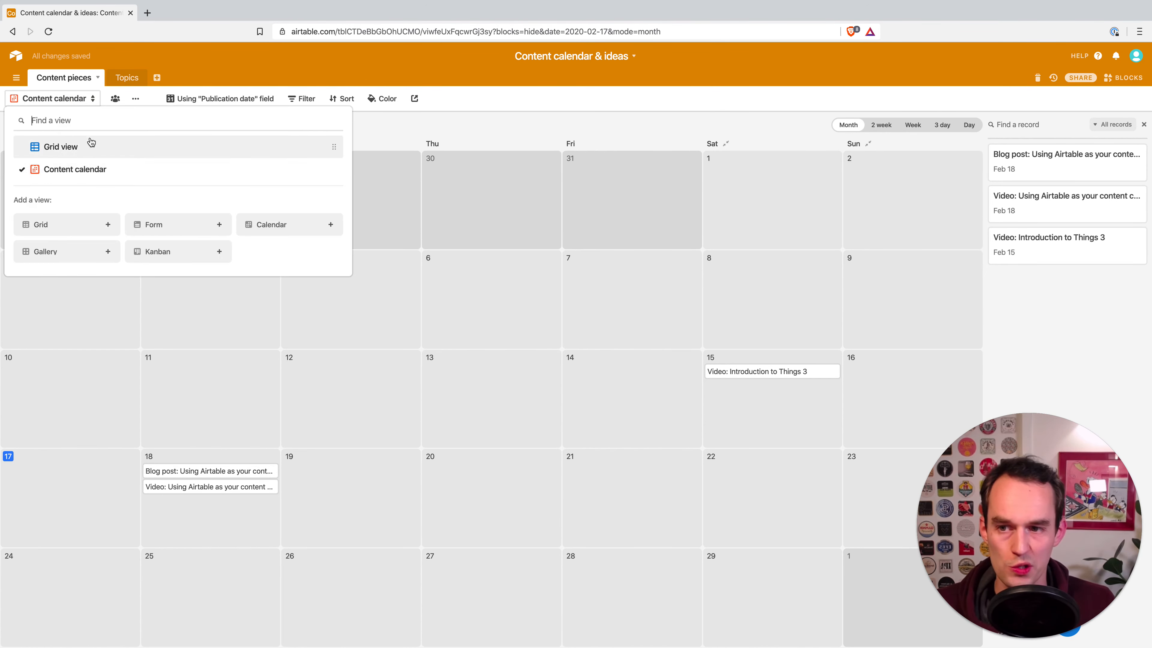
pyautogui.click(86, 148)
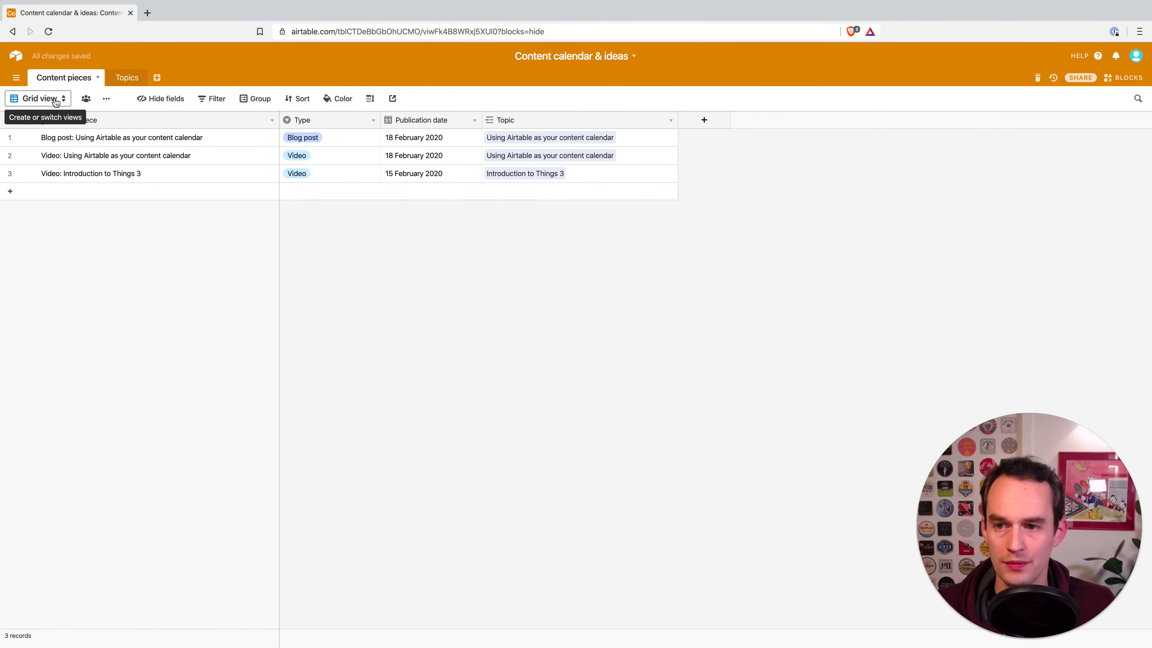
pyautogui.click(72, 194)
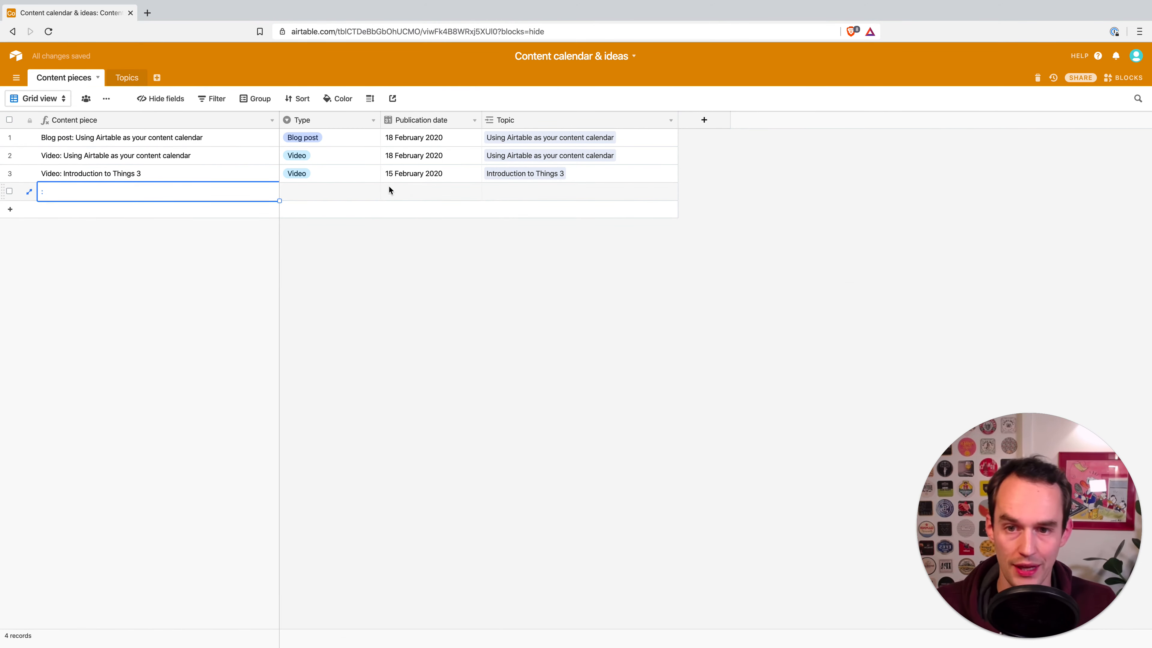
pyautogui.click(341, 193)
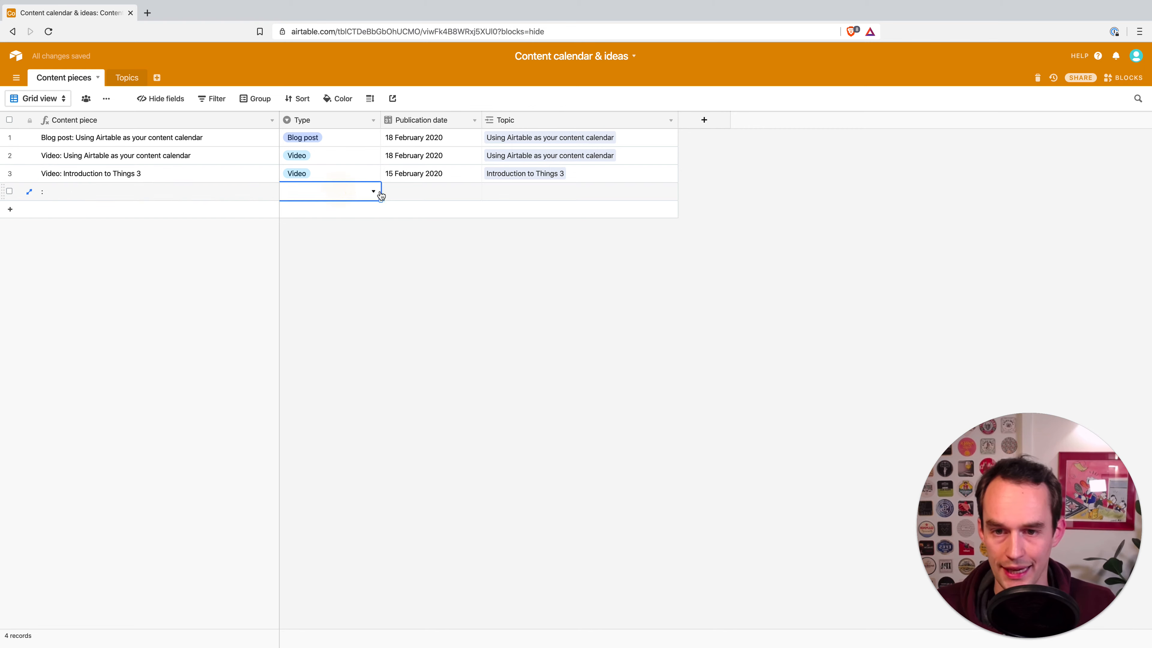
pyautogui.click(379, 192)
pyautogui.click(304, 264)
pyautogui.click(413, 192)
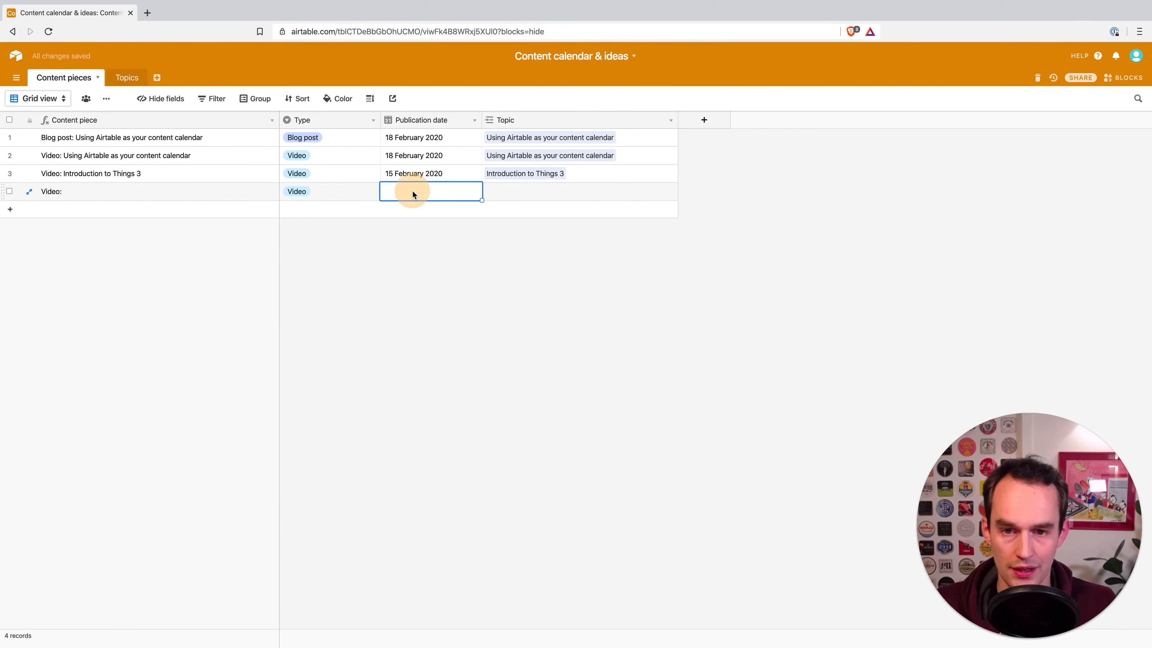
pyautogui.click(412, 192)
pyautogui.click(501, 255)
# - Link the new video to the topic "Introduction to OmniFocus" and show it in the Content calendar view
pyautogui.click(552, 196)
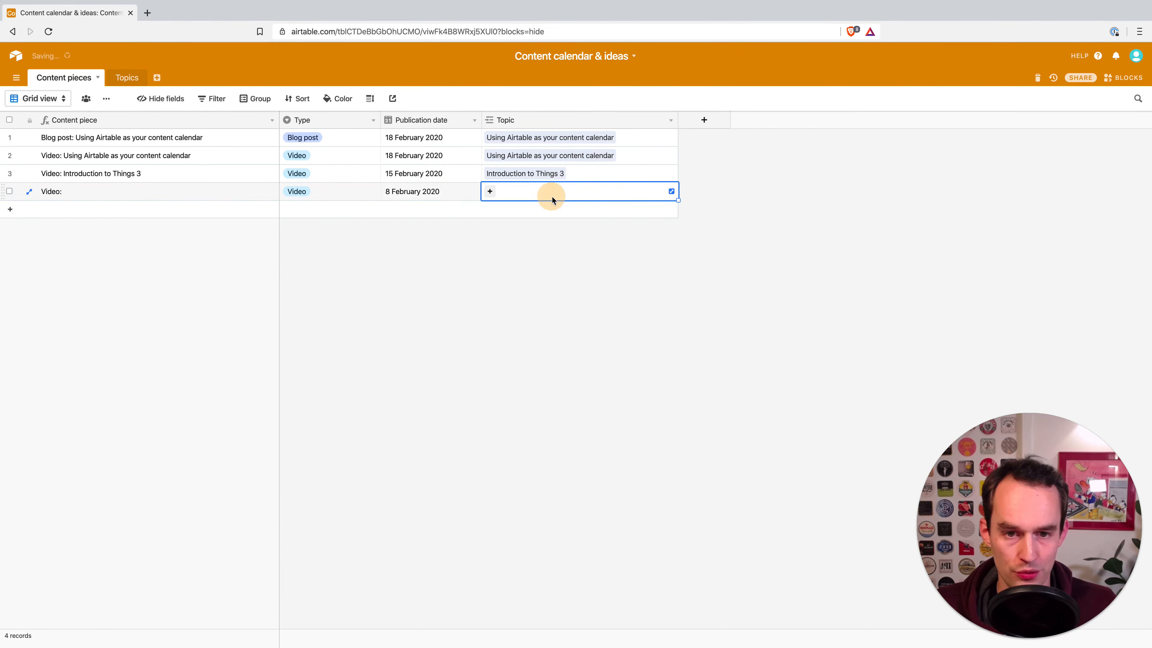
pyautogui.write('Intr')
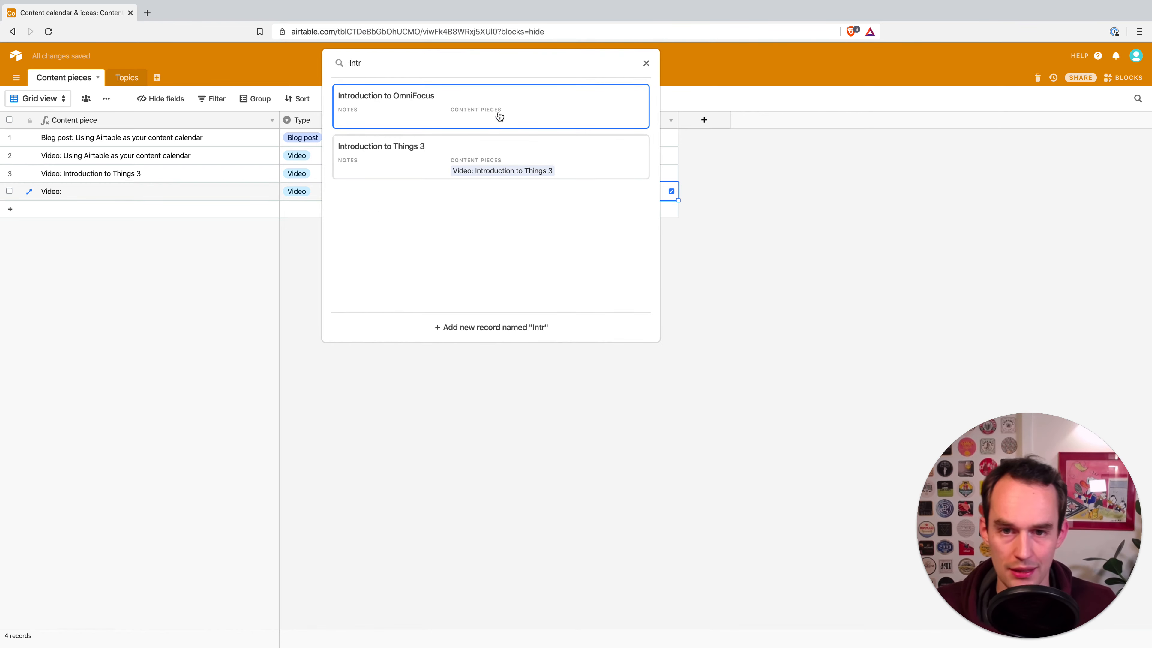
pyautogui.click(499, 117)
pyautogui.click(514, 268)
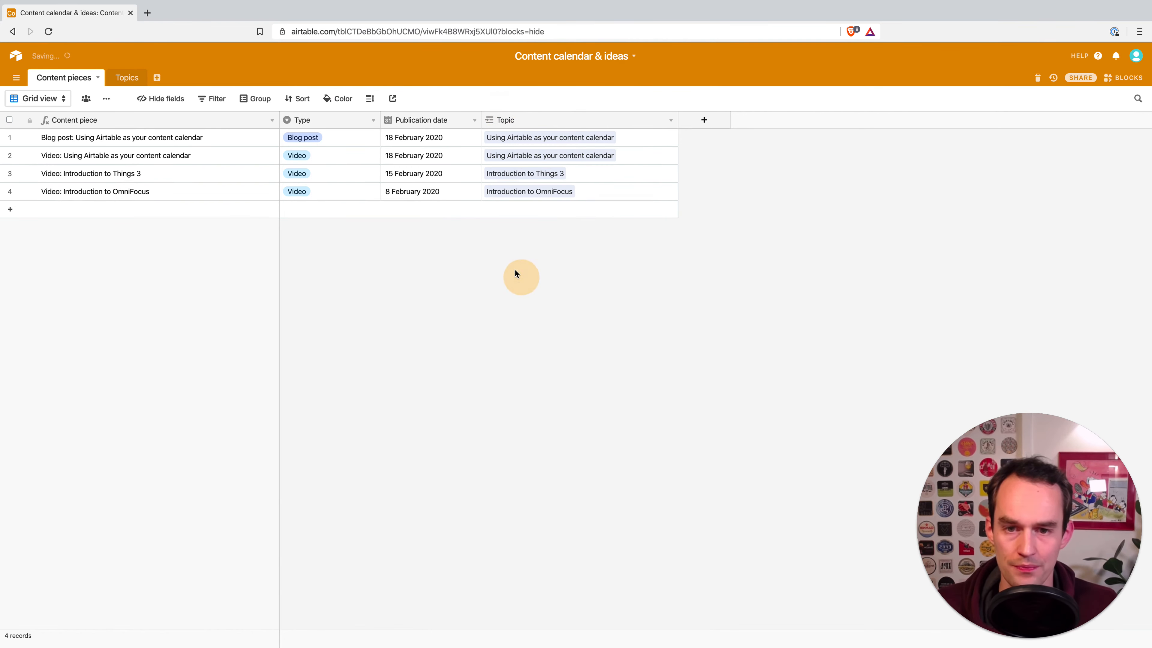
pyautogui.click(63, 100)
pyautogui.click(66, 169)
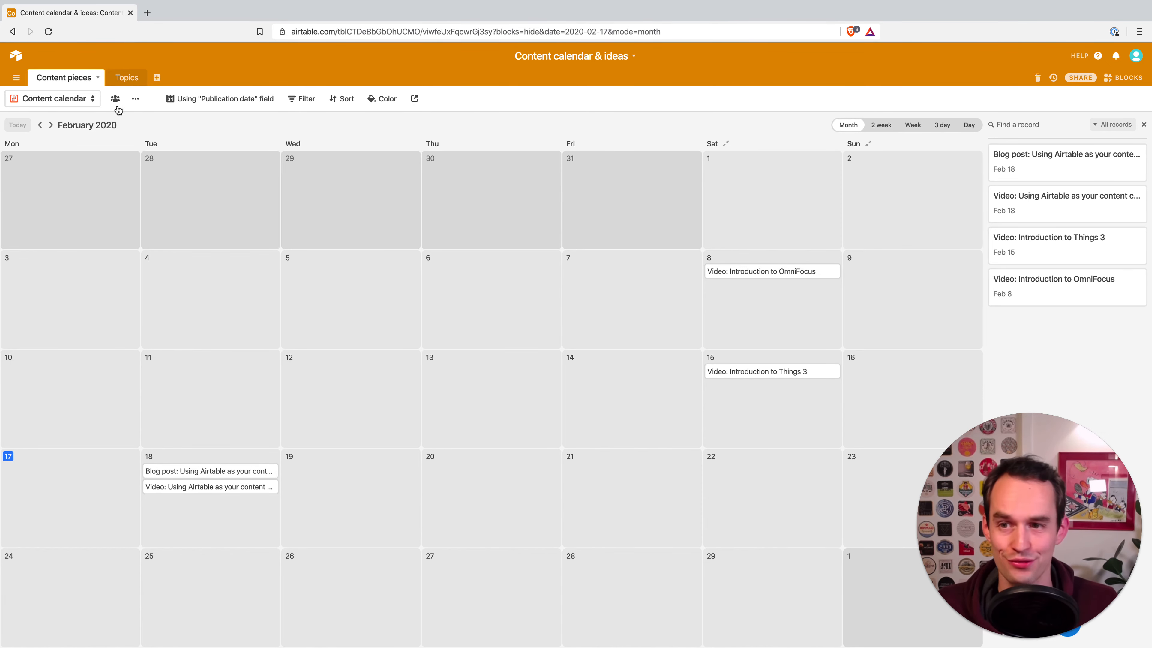
# - Return to the Grid view of the Content pieces table and rename it "All content pieces (table)"
pyautogui.click(91, 99)
pyautogui.click(93, 148)
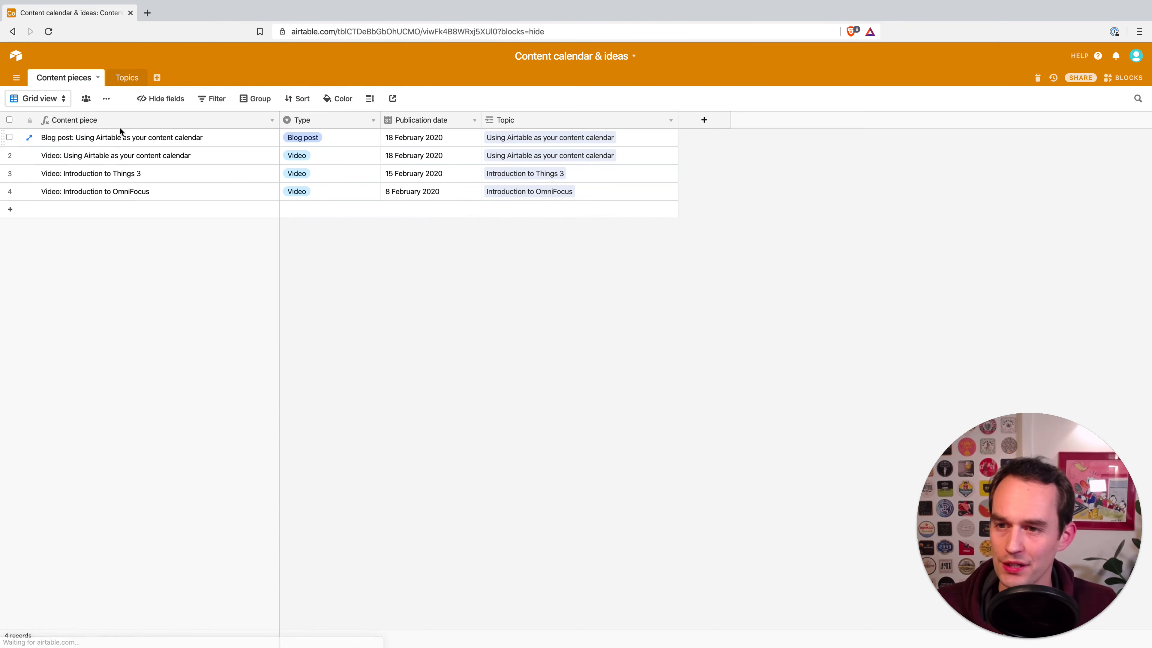
pyautogui.click(107, 98)
pyautogui.click(152, 116)
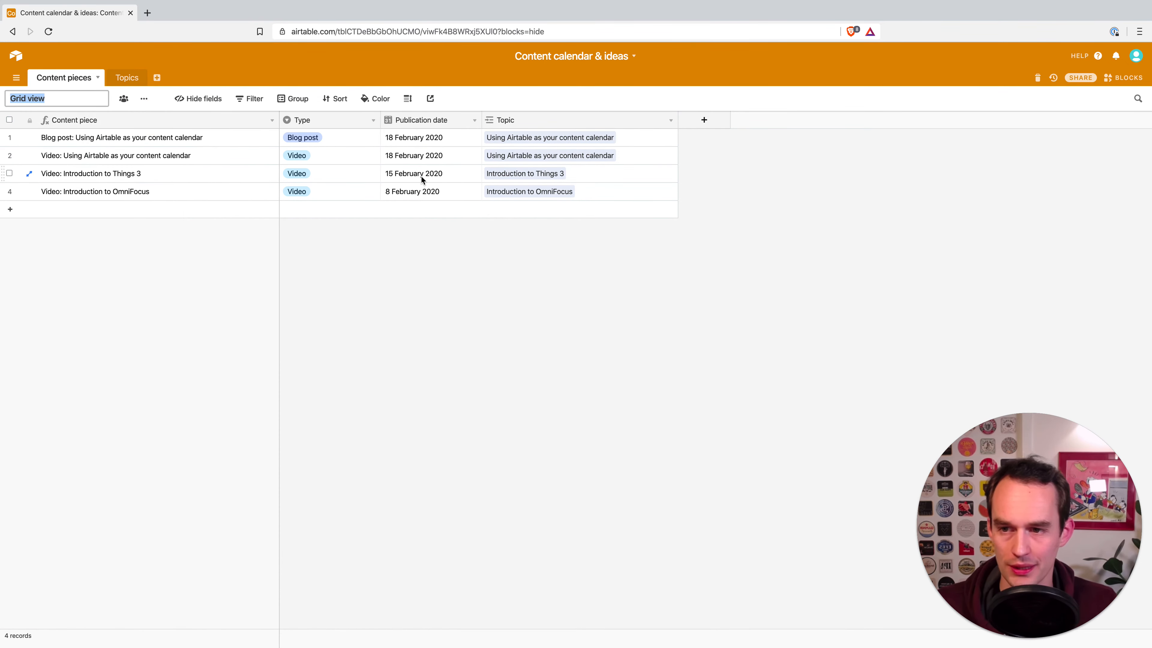
pyautogui.write('All content pie')
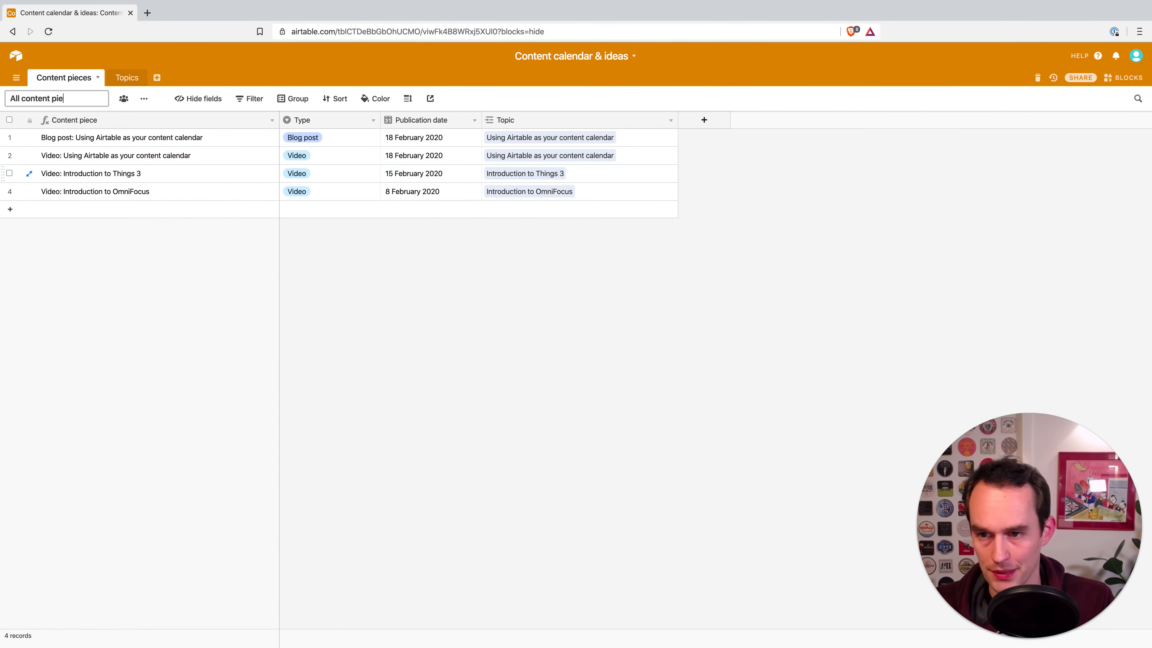
pyautogui.write('ces (table)')
pyautogui.press('Return')
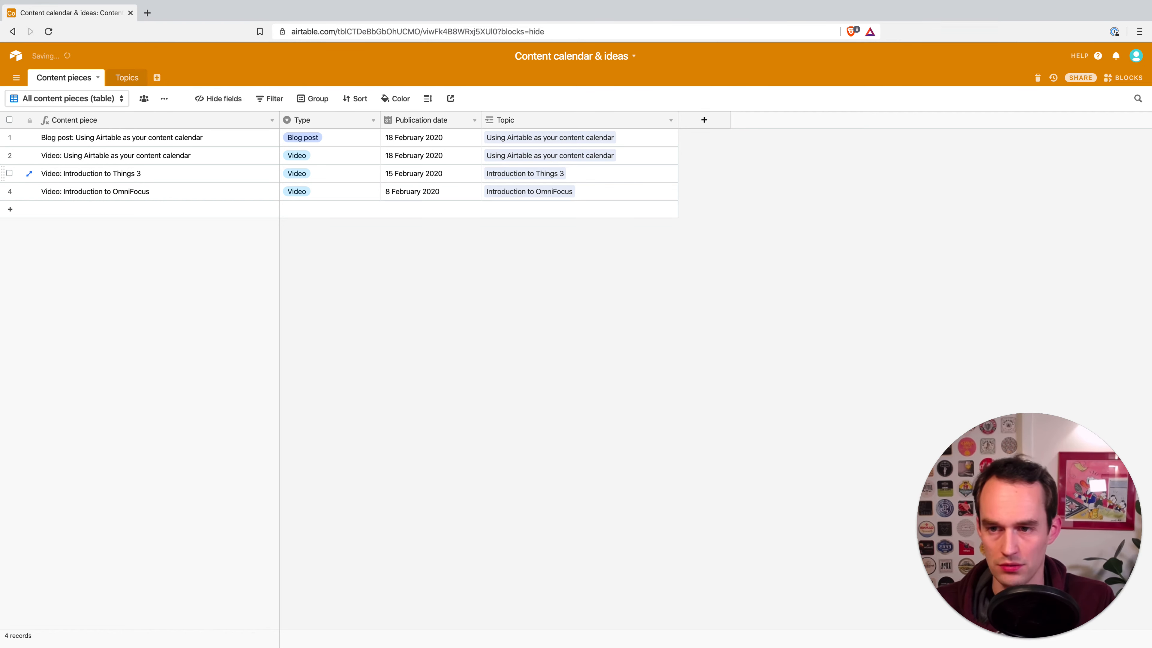
pyautogui.click(122, 97)
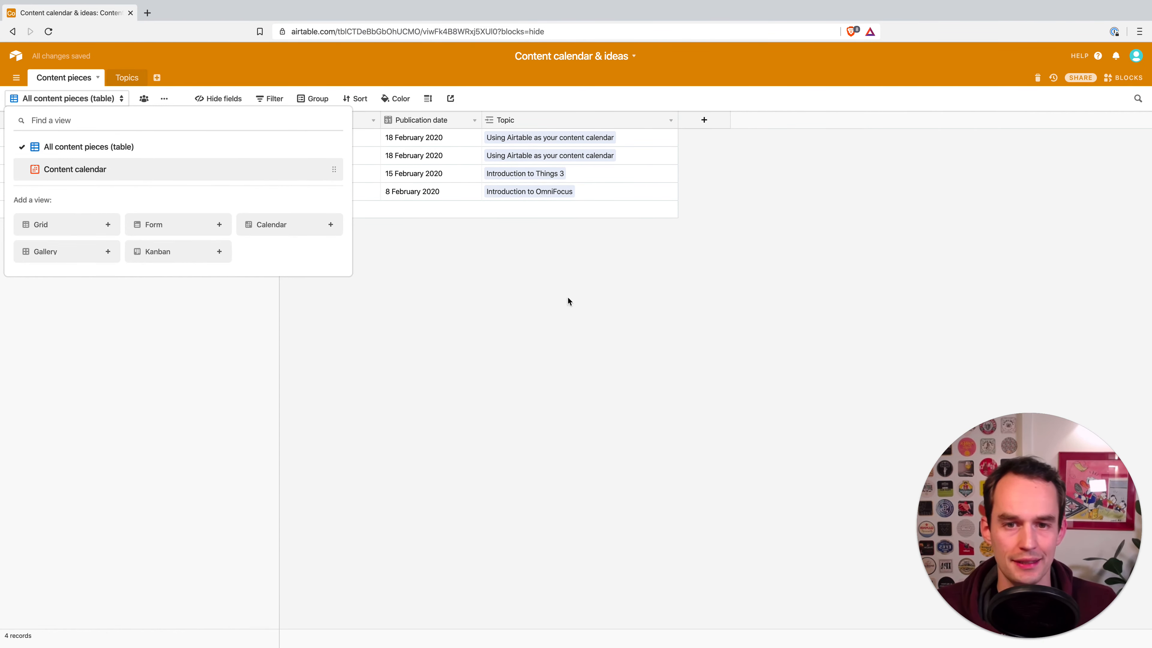
pyautogui.click(530, 285)
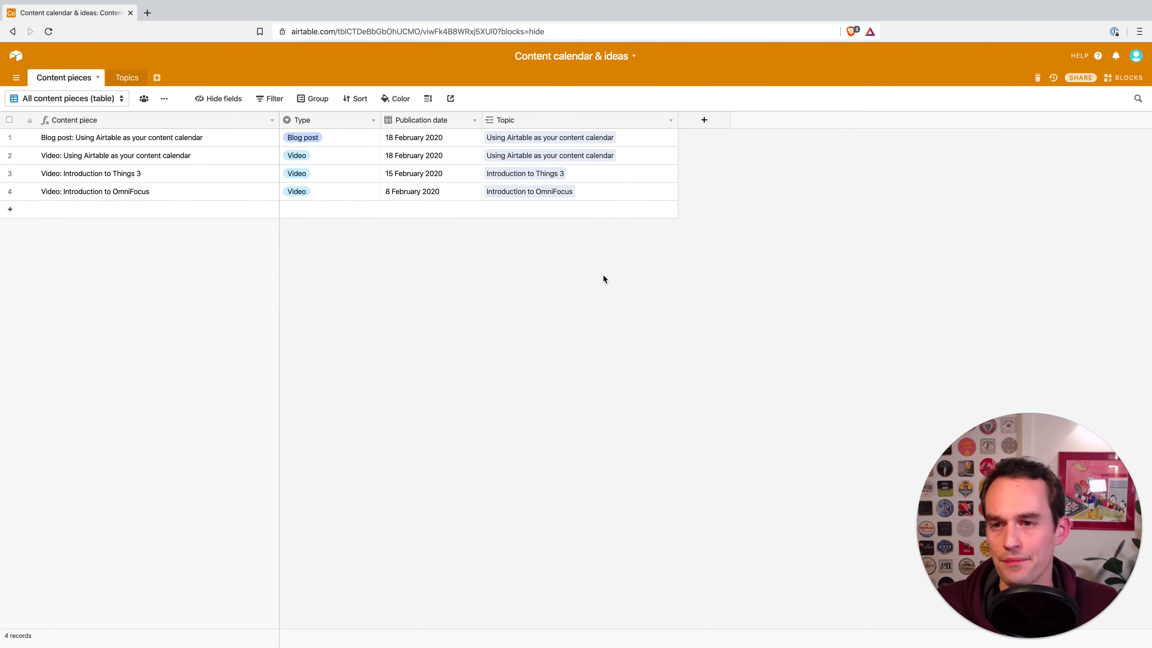
# - Add another Grid view to the Content pieces table and name it "Scheduled content pieces"
pyautogui.click(122, 99)
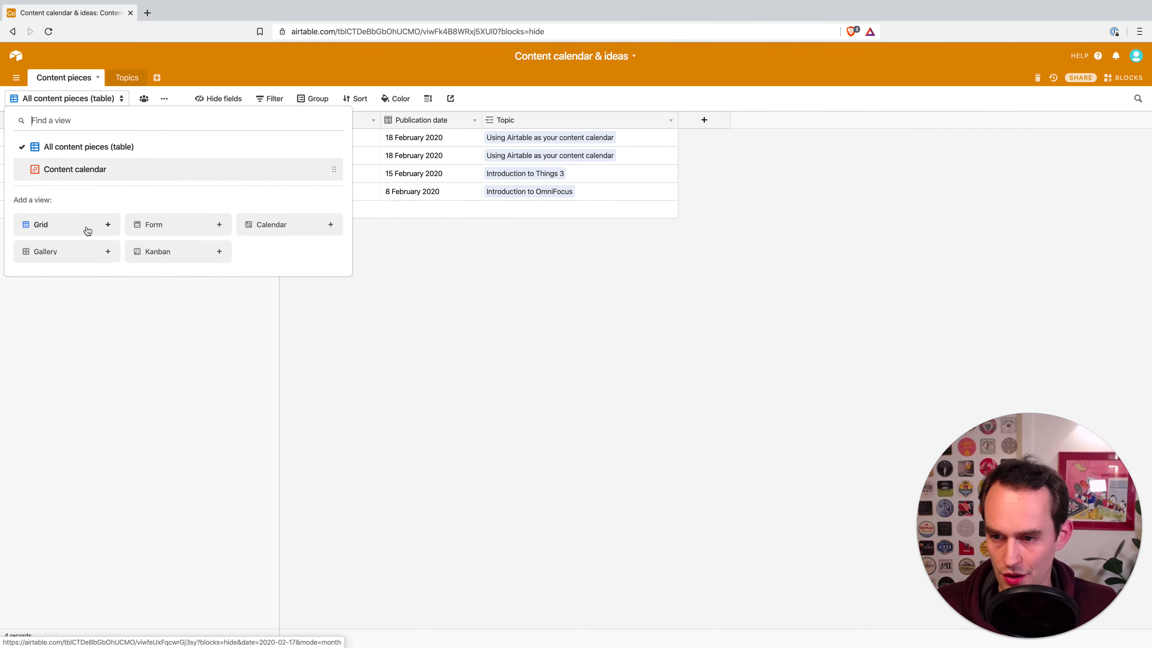
pyautogui.click(69, 225)
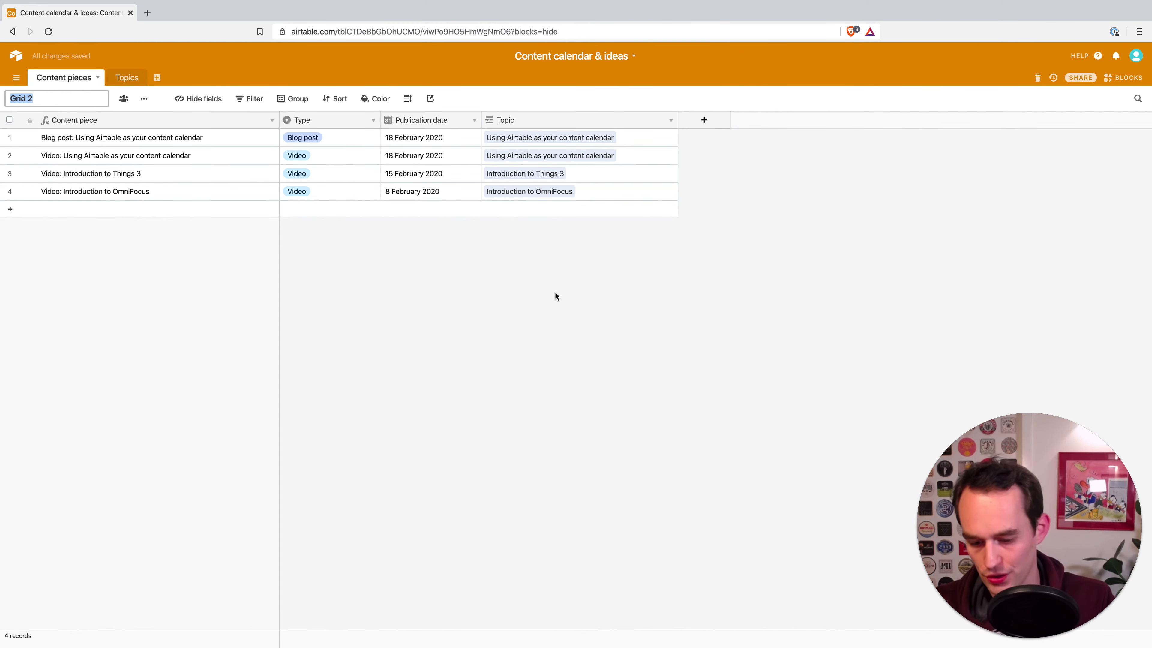
pyautogui.write('Scheduled')
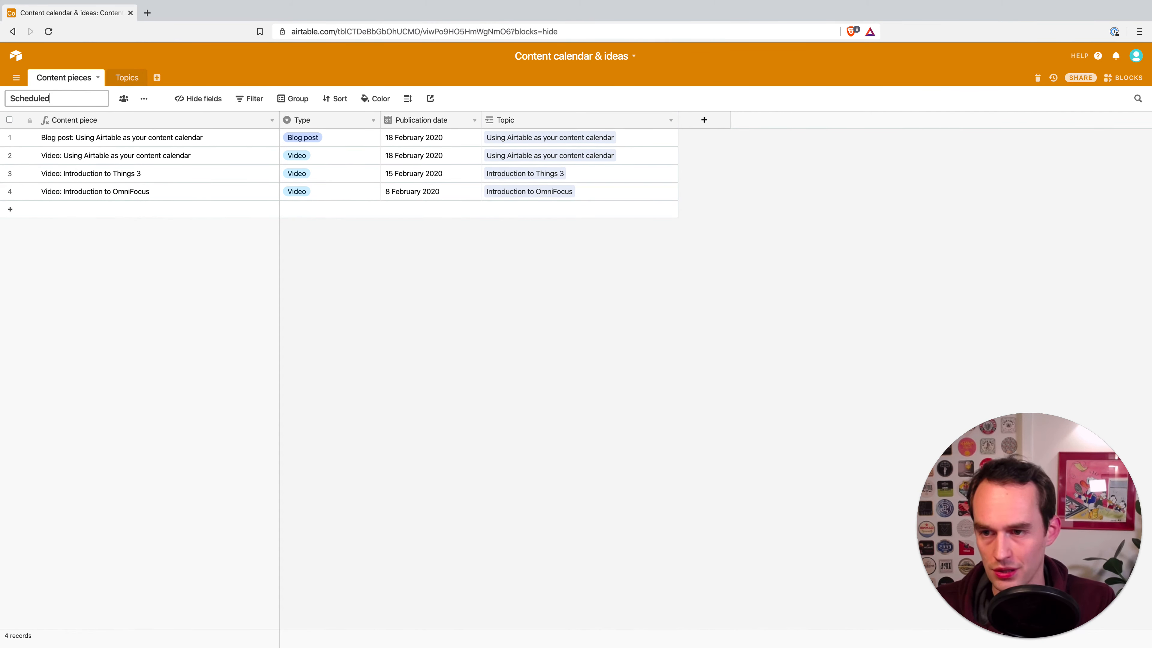
pyautogui.write(' content pieces')
pyautogui.press('Return')
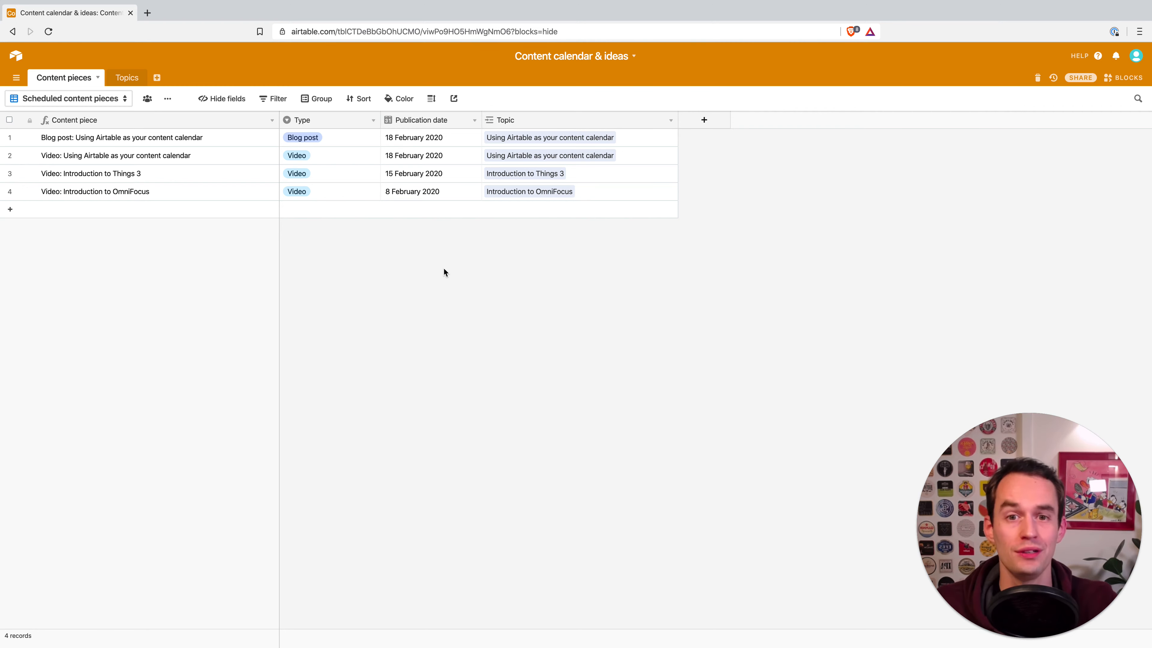
# - Filter the Scheduled content pieces view to records whose Publication date is on or after today
pyautogui.click(272, 104)
pyautogui.click(291, 146)
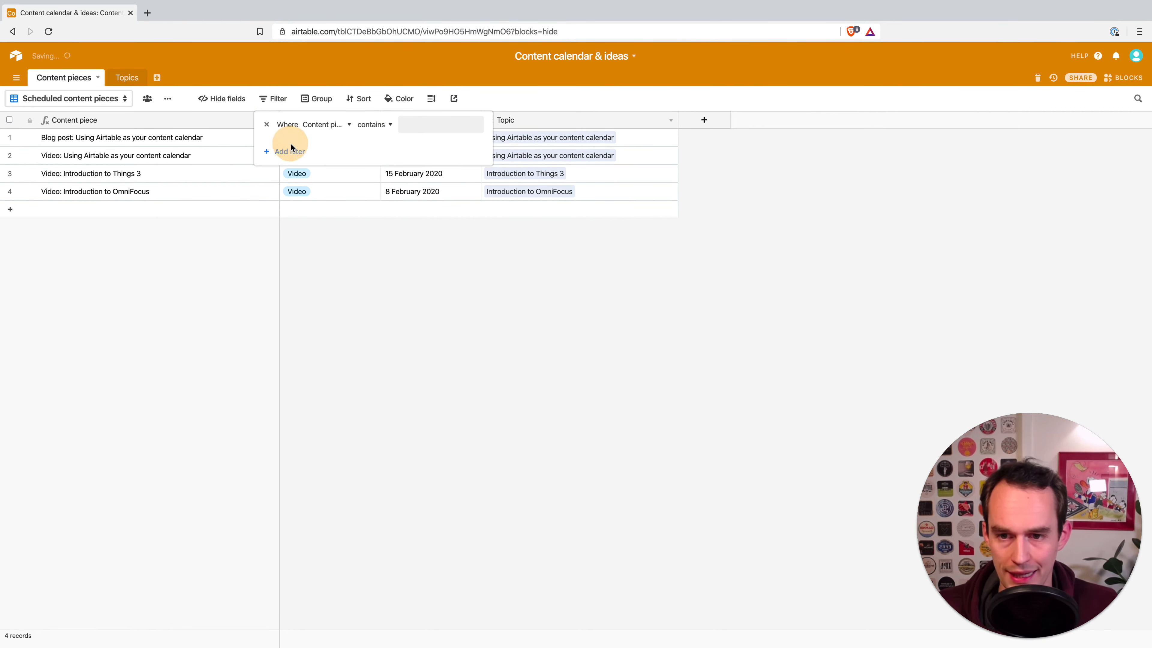
pyautogui.click(315, 125)
pyautogui.click(337, 200)
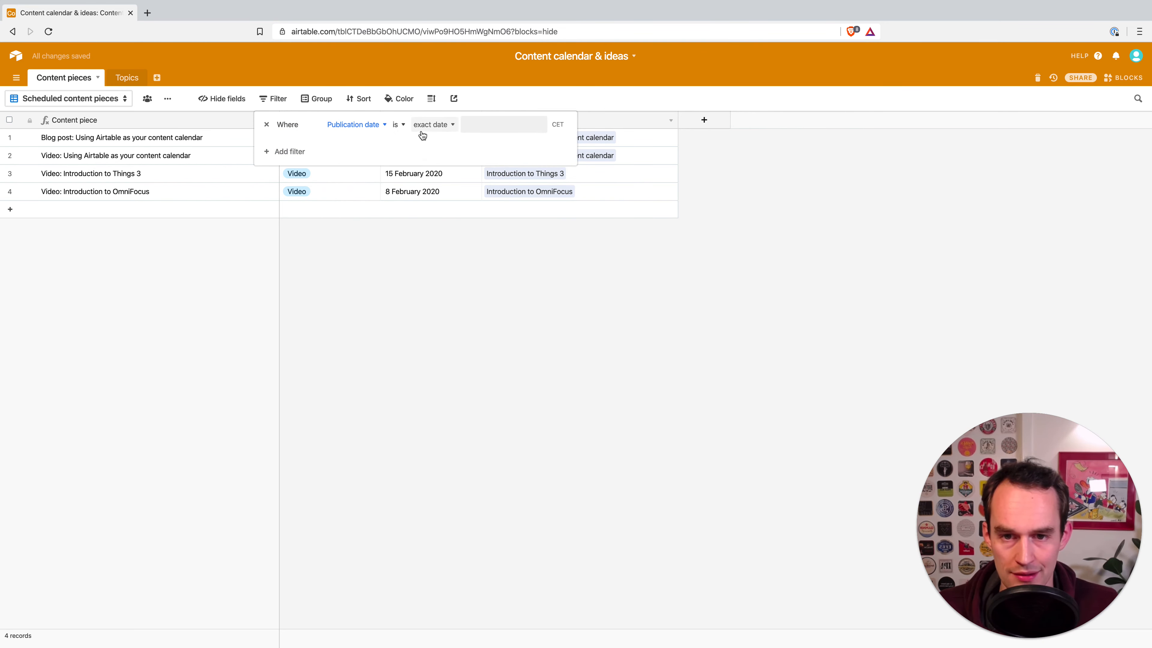
pyautogui.click(399, 124)
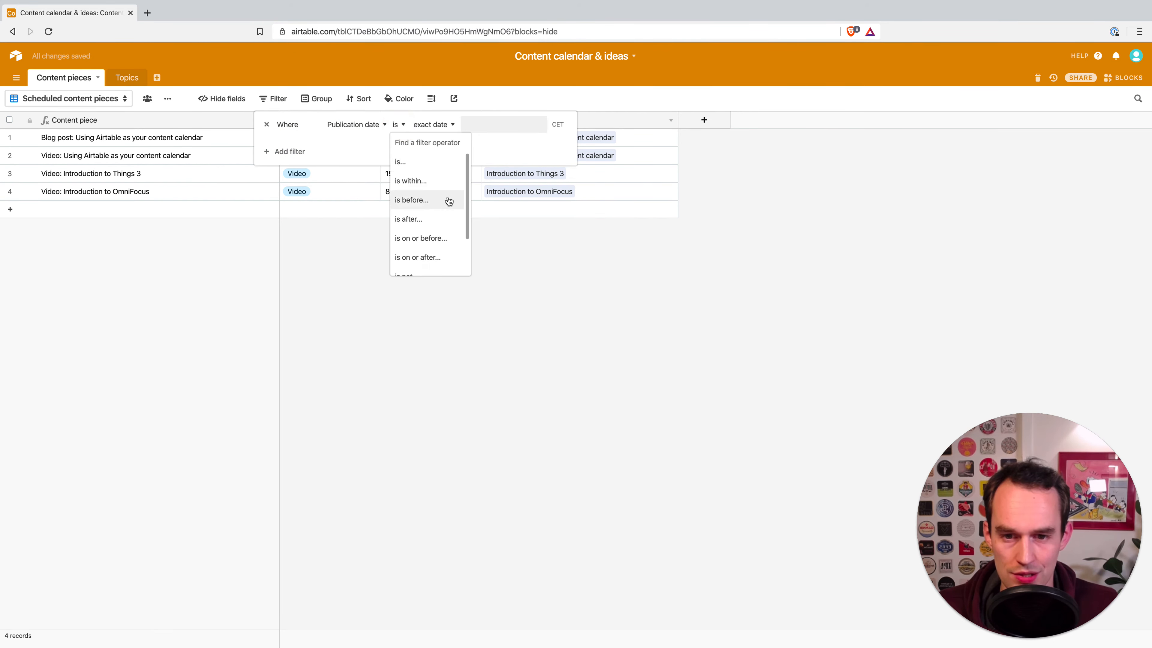
pyautogui.scroll(-1, 437, 245)
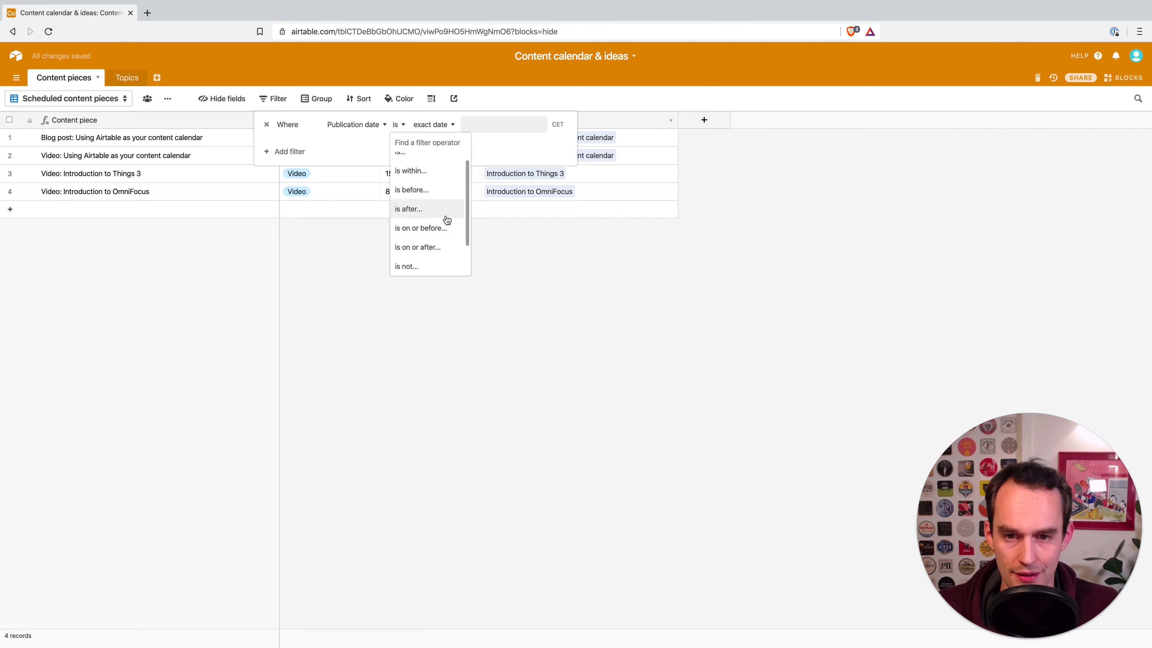
pyautogui.click(444, 245)
pyautogui.click(462, 130)
pyautogui.scroll(3, 480, 154)
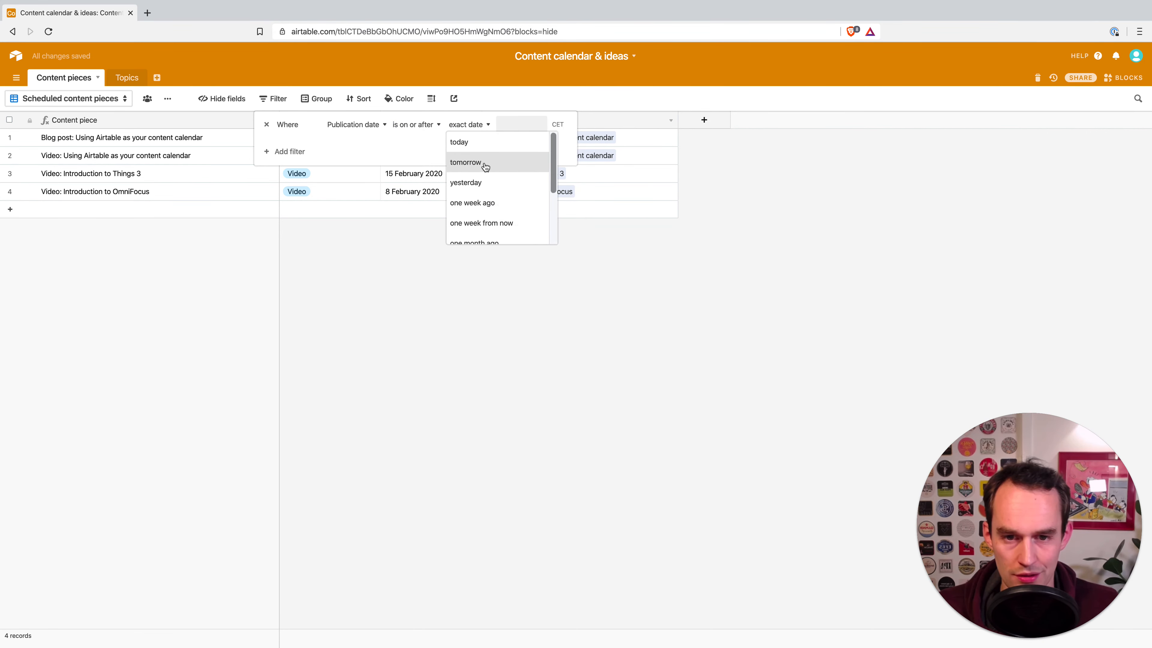
pyautogui.click(481, 142)
pyautogui.click(391, 263)
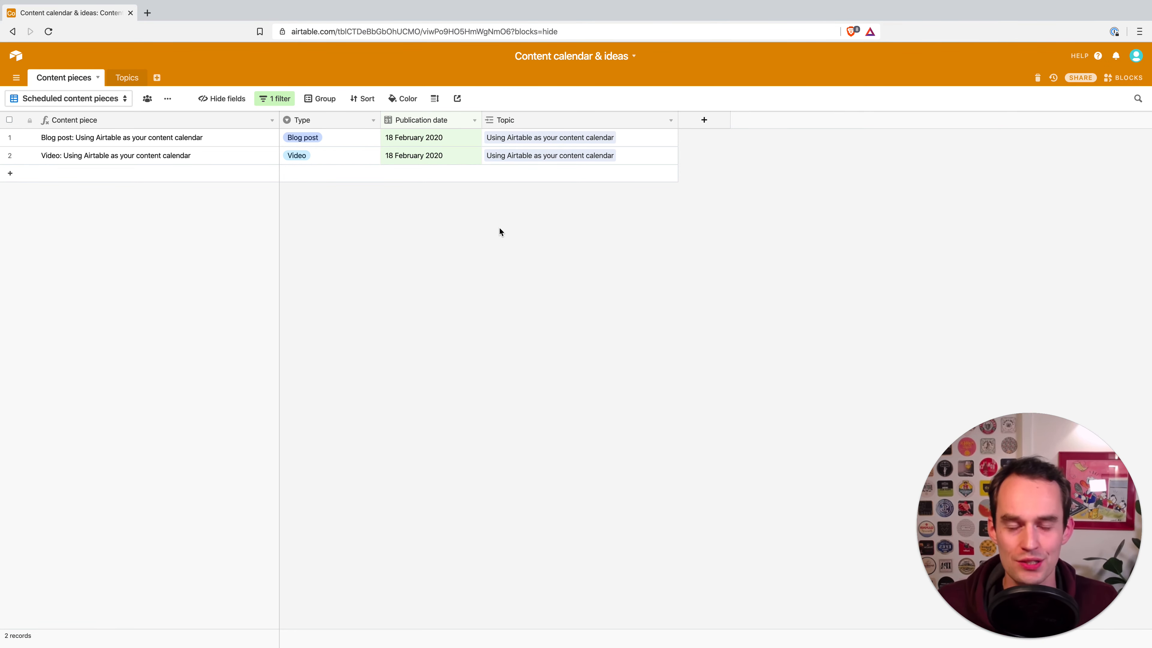
pyautogui.click(123, 99)
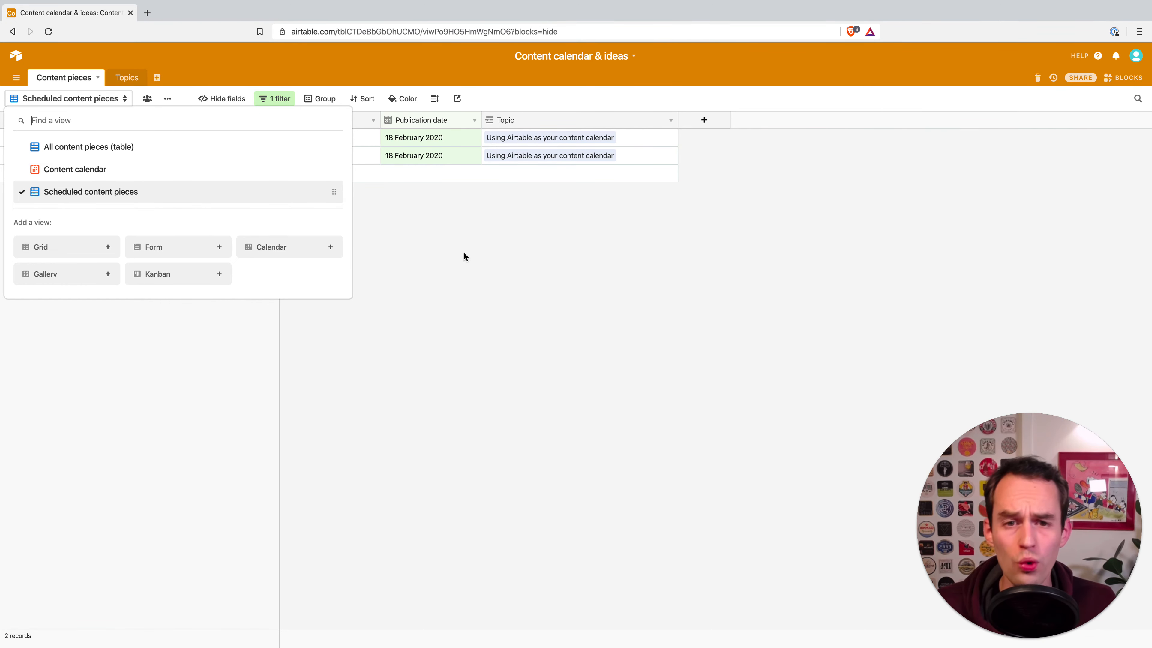
pyautogui.click(571, 295)
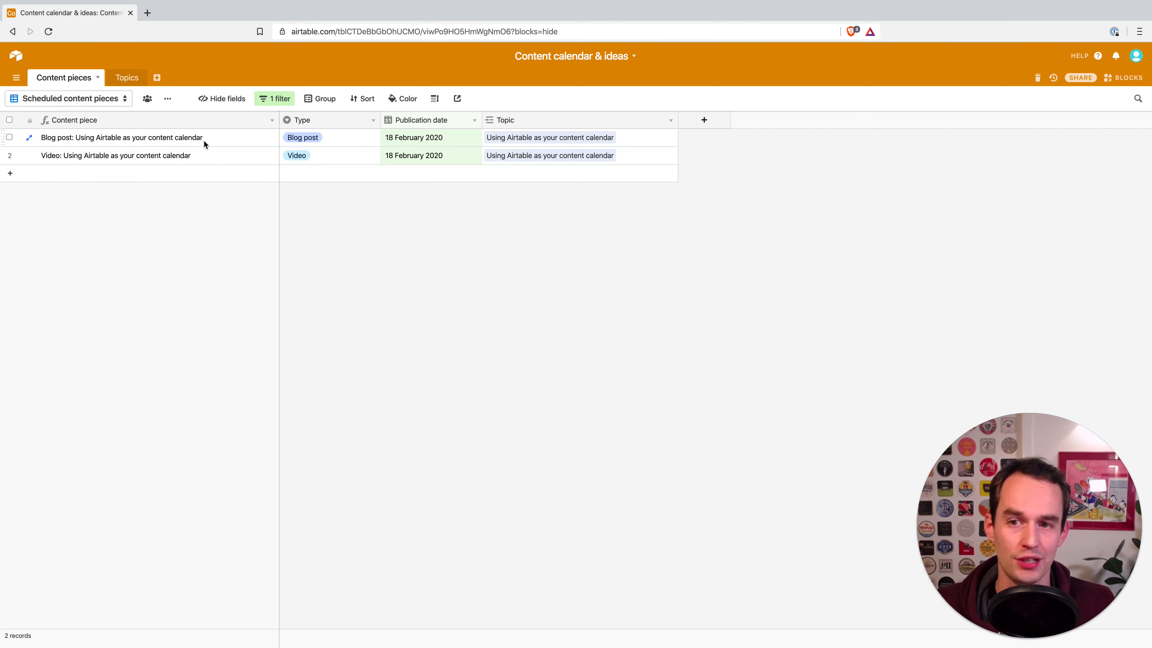
# - Add a record of type Blog post in the All content pieces (table) view
pyautogui.click(109, 98)
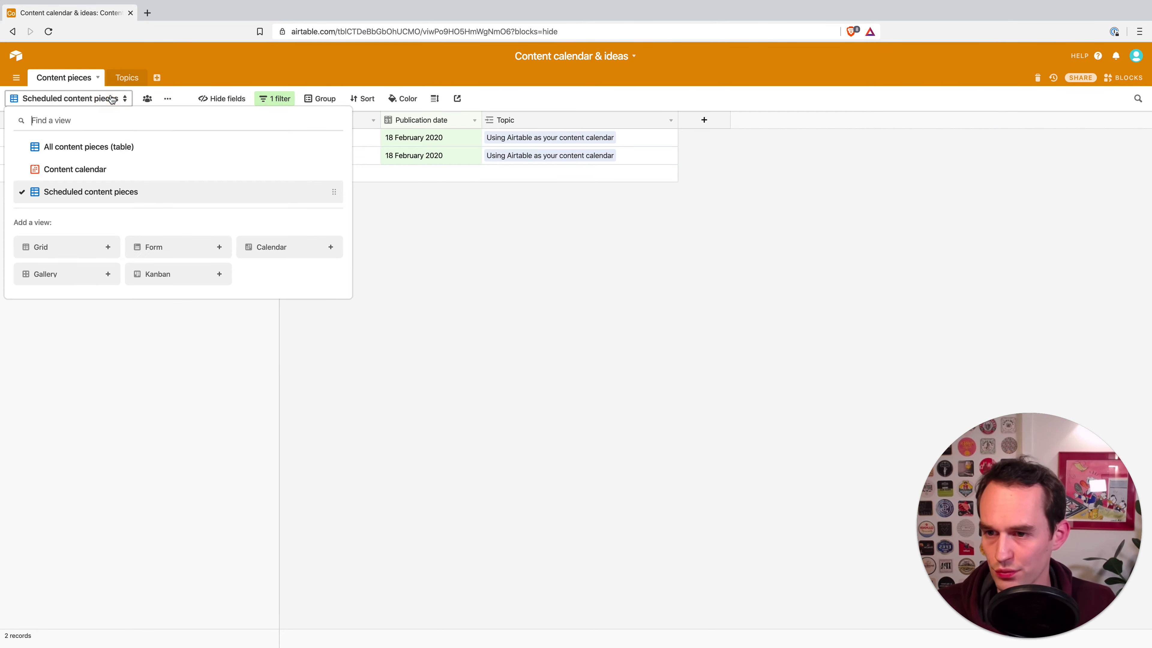
pyautogui.click(117, 145)
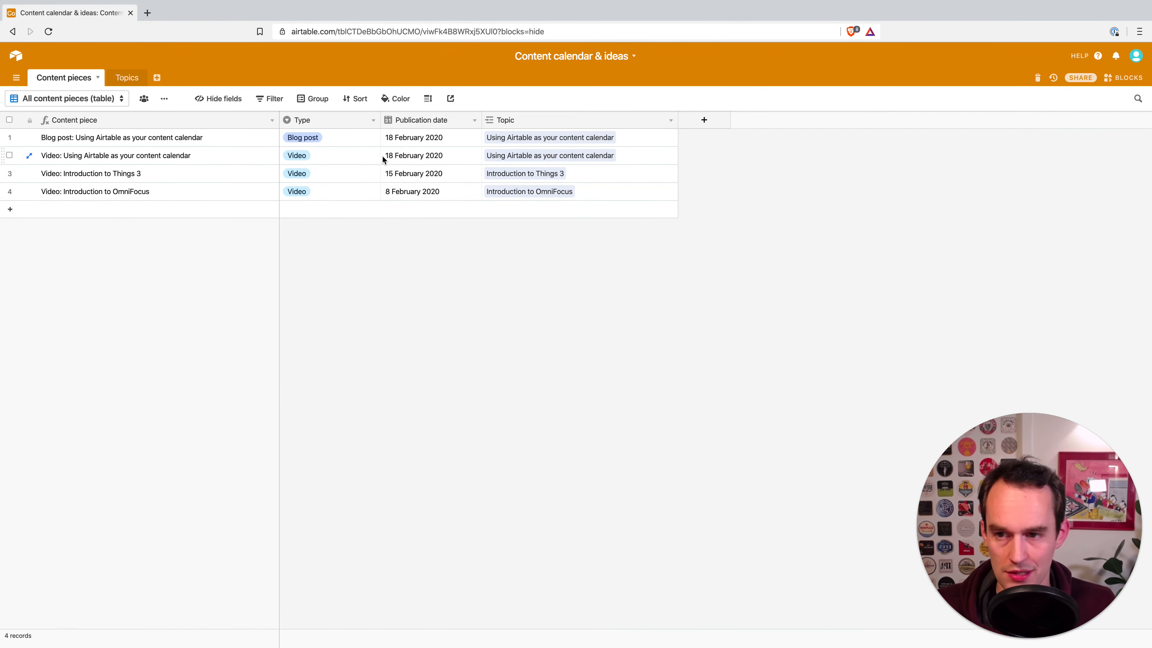
pyautogui.click(65, 210)
pyautogui.click(348, 213)
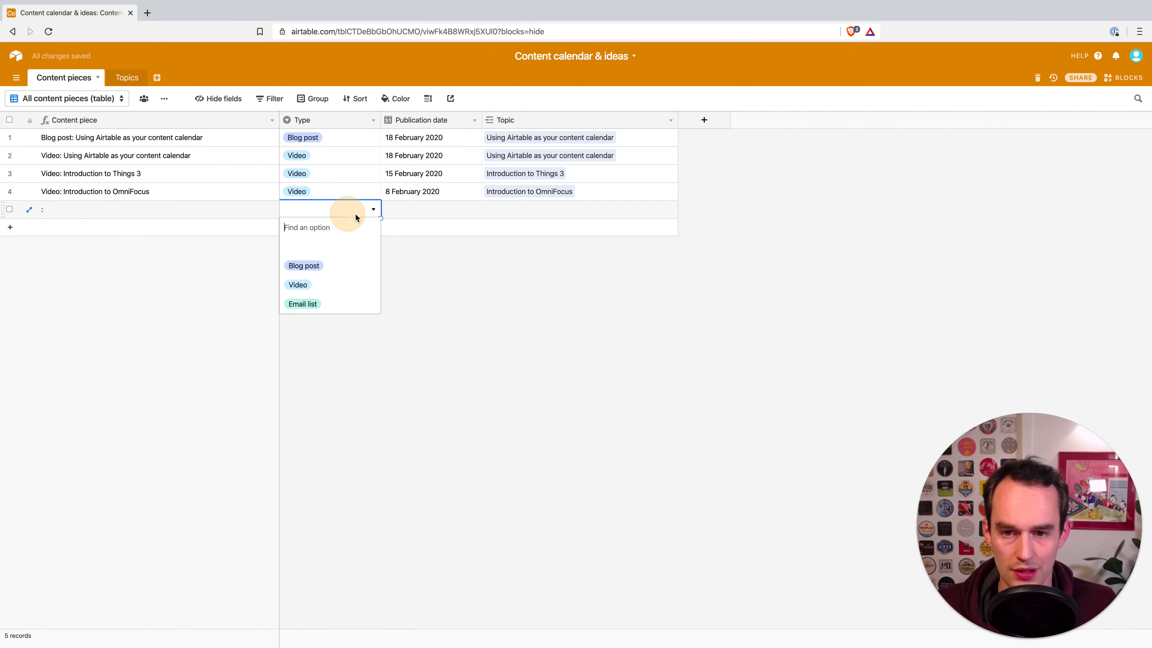
pyautogui.click(318, 267)
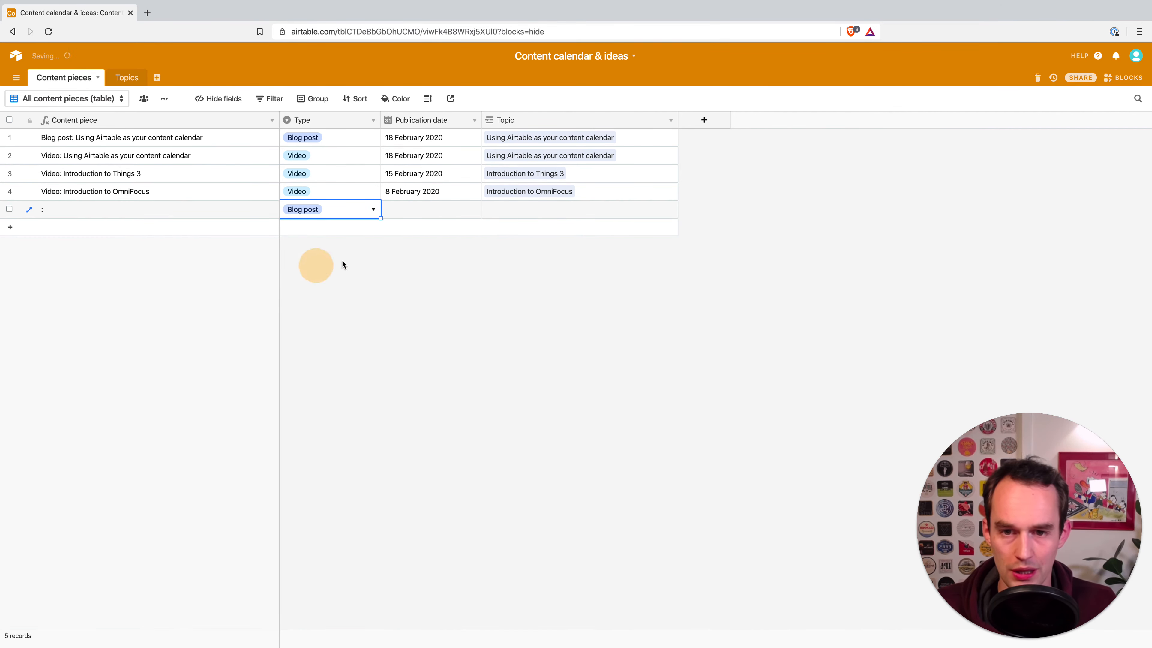
pyautogui.click(452, 212)
# - Create the topic "What's new in OmniFocus 3.5" and link it to the new blog post
pyautogui.click(532, 206)
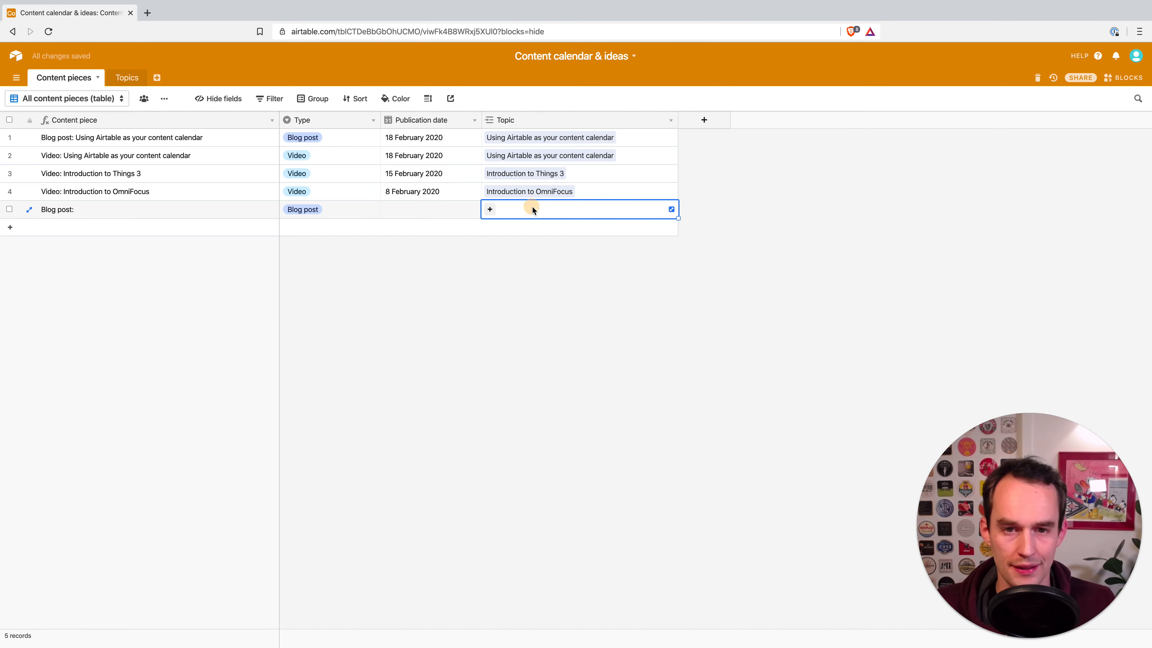
pyautogui.click(489, 209)
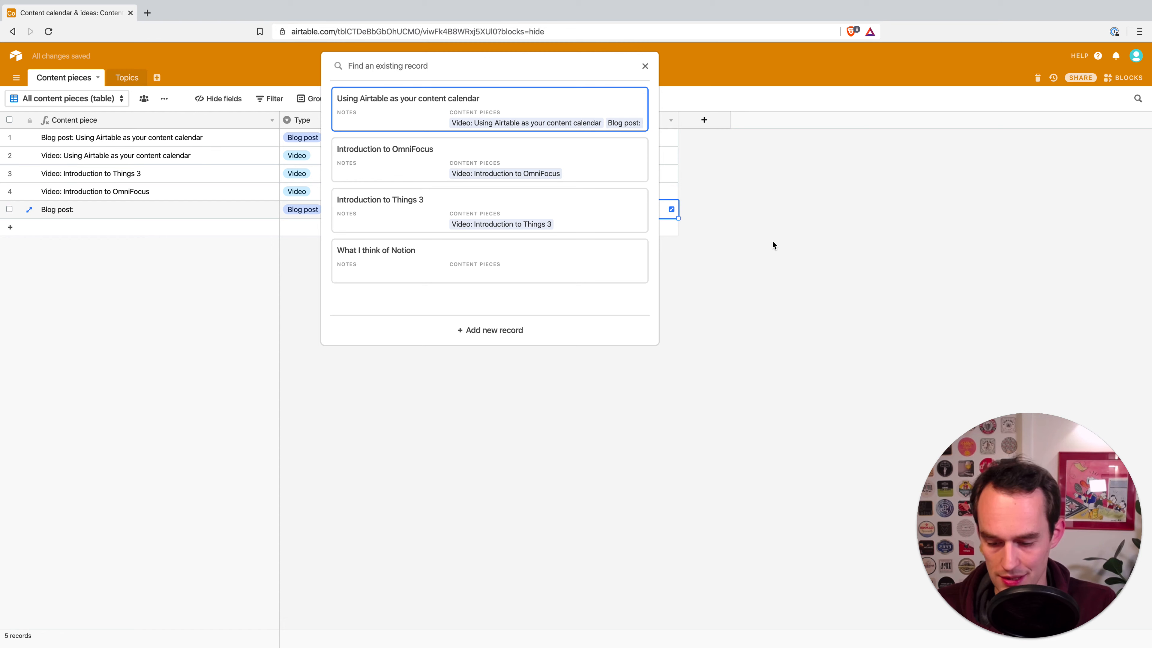
pyautogui.write("What's new")
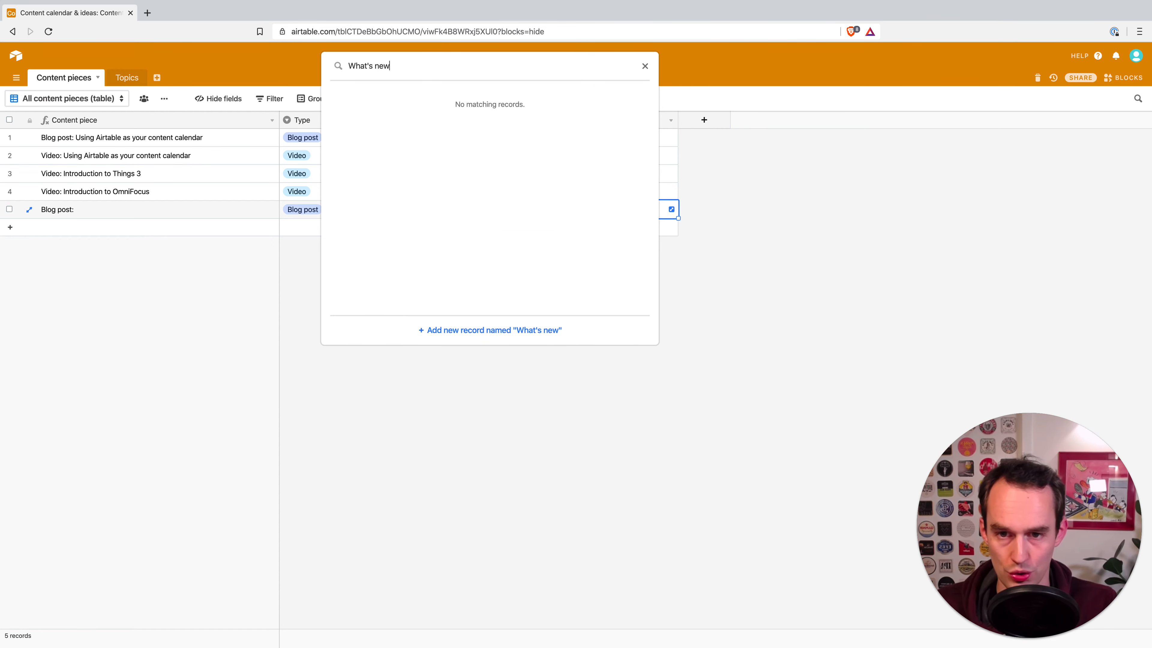
pyautogui.write(' in OmniFocus ')
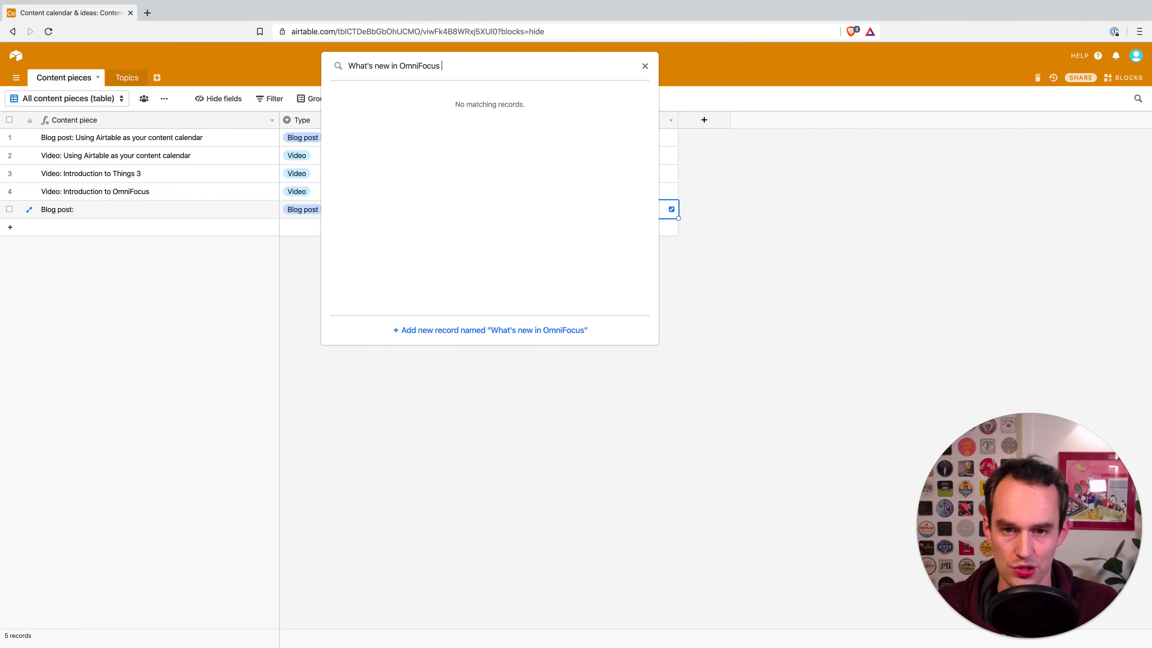
pyautogui.write('3.5')
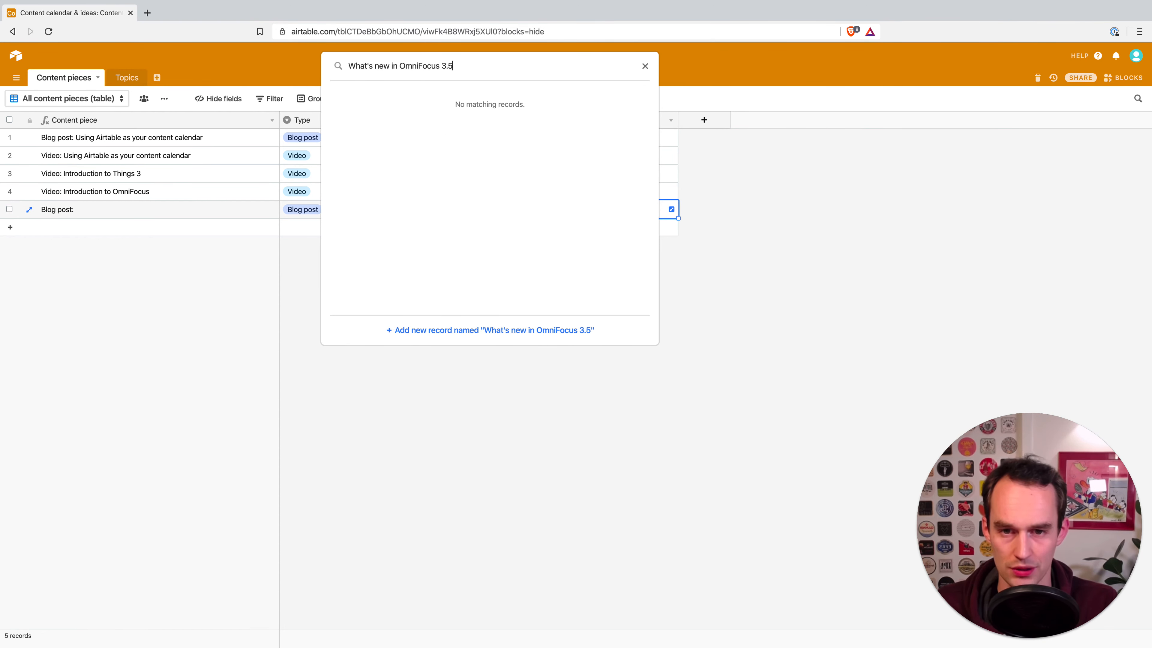
pyautogui.click(552, 331)
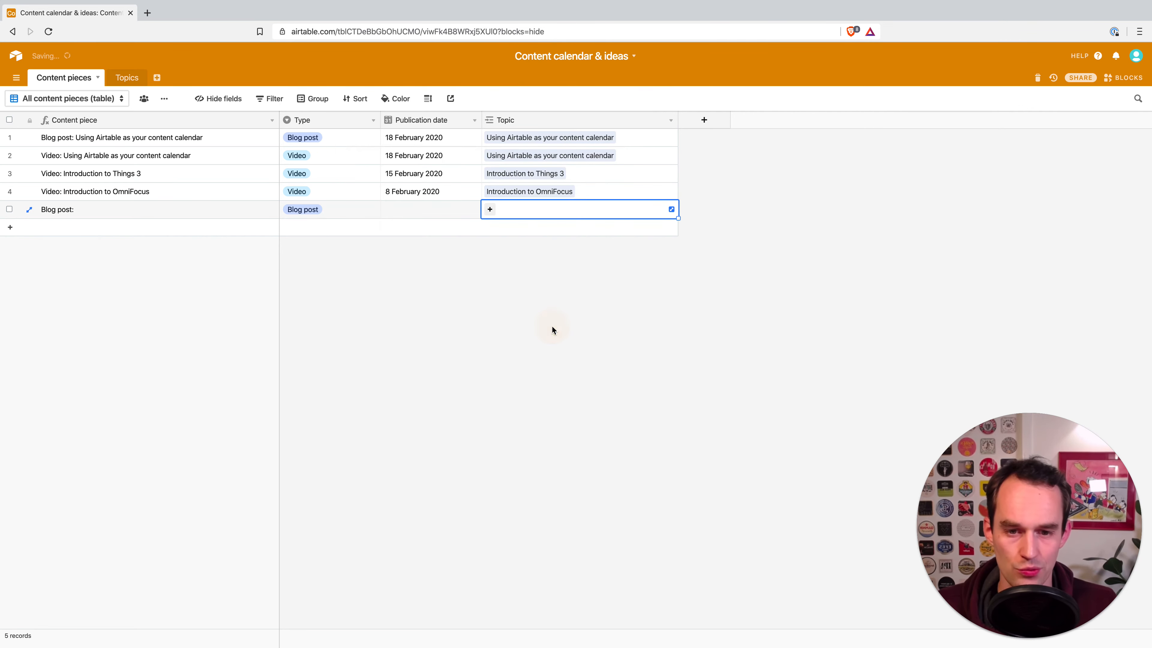
pyautogui.click(504, 268)
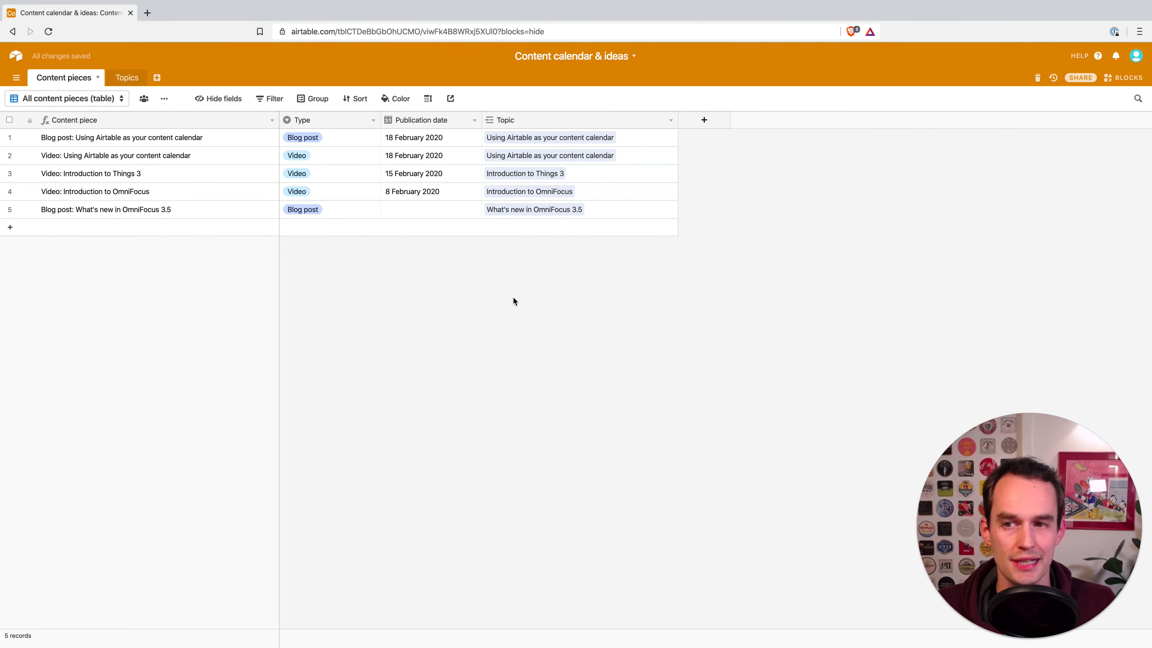
# - Check the Scheduled content pieces view and add another Grid view named "Content pieces to be scheduled"
pyautogui.click(113, 98)
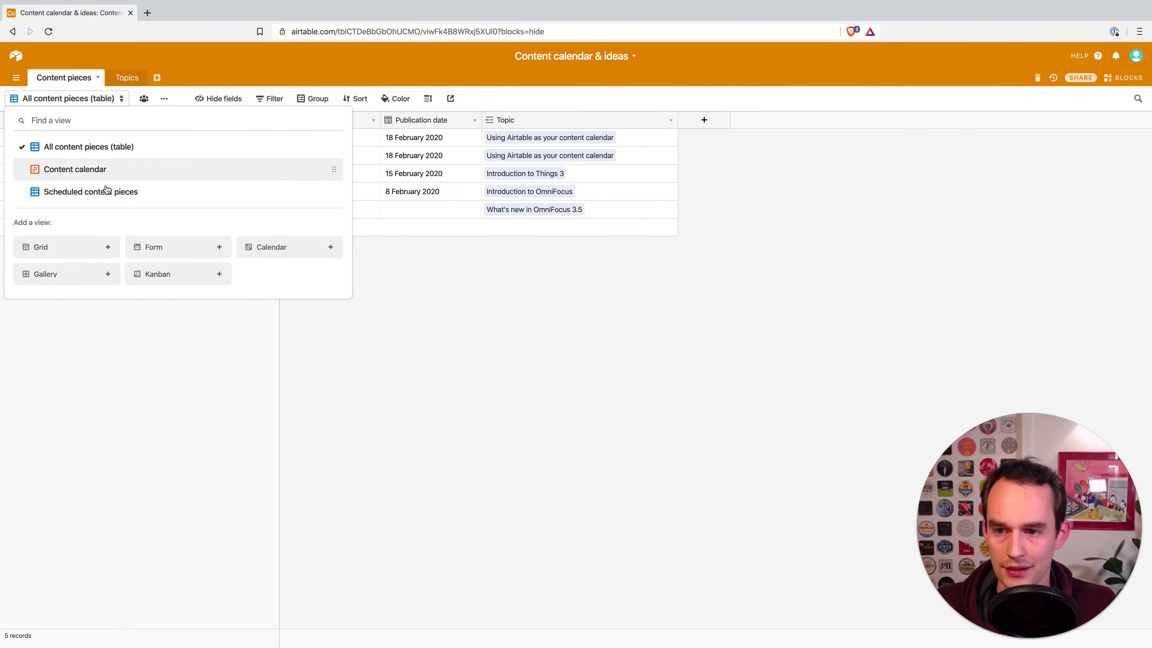
pyautogui.click(105, 196)
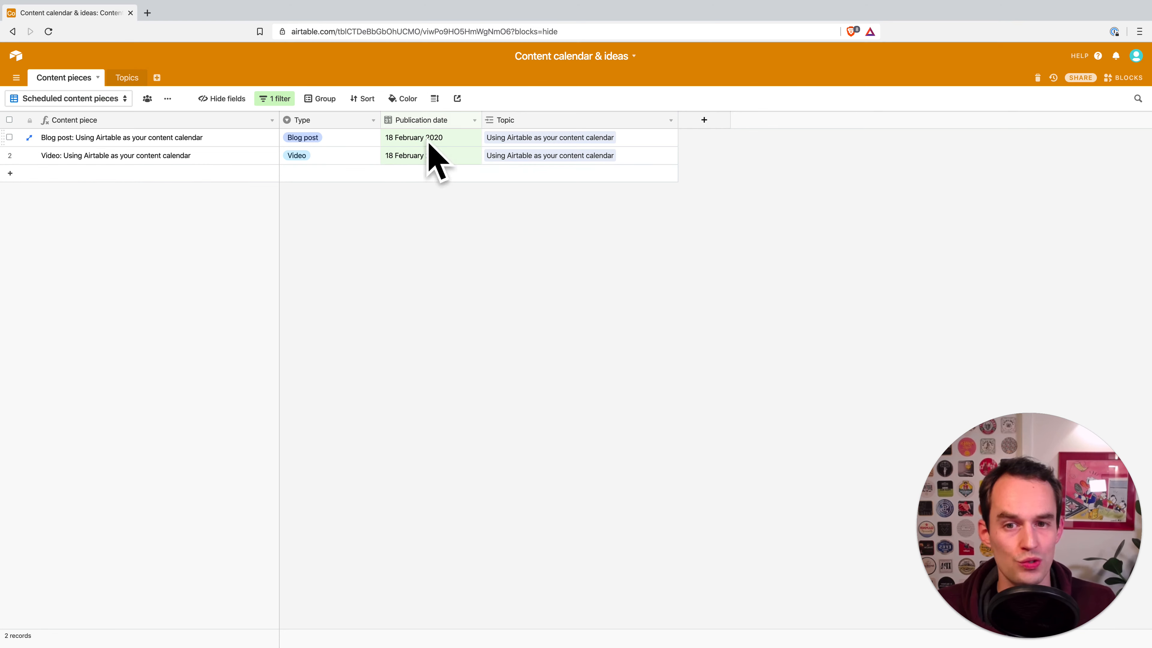
pyautogui.click(91, 98)
pyautogui.click(68, 248)
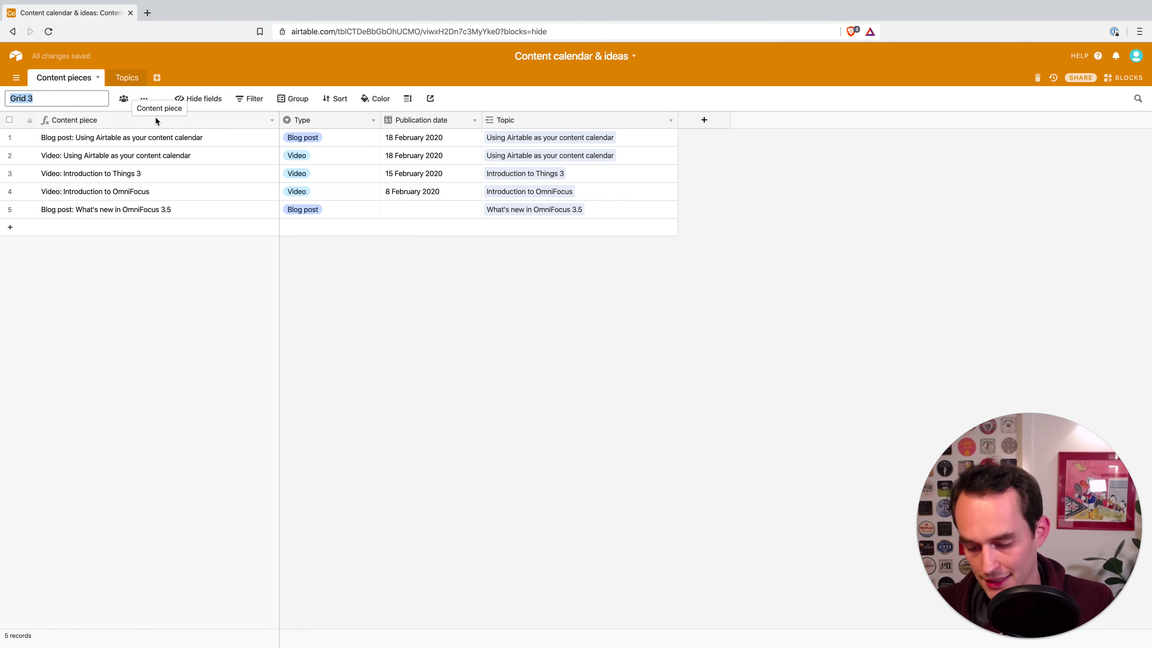
pyautogui.write('Content pieces to be ')
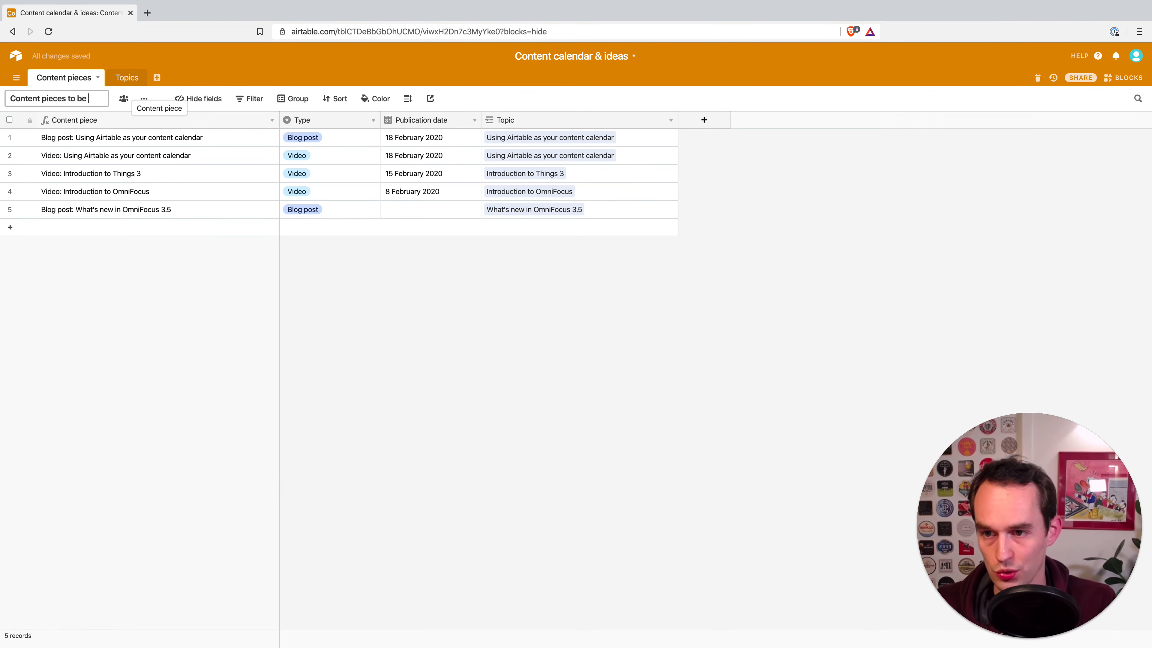
pyautogui.write('scheduled')
pyautogui.press('Return')
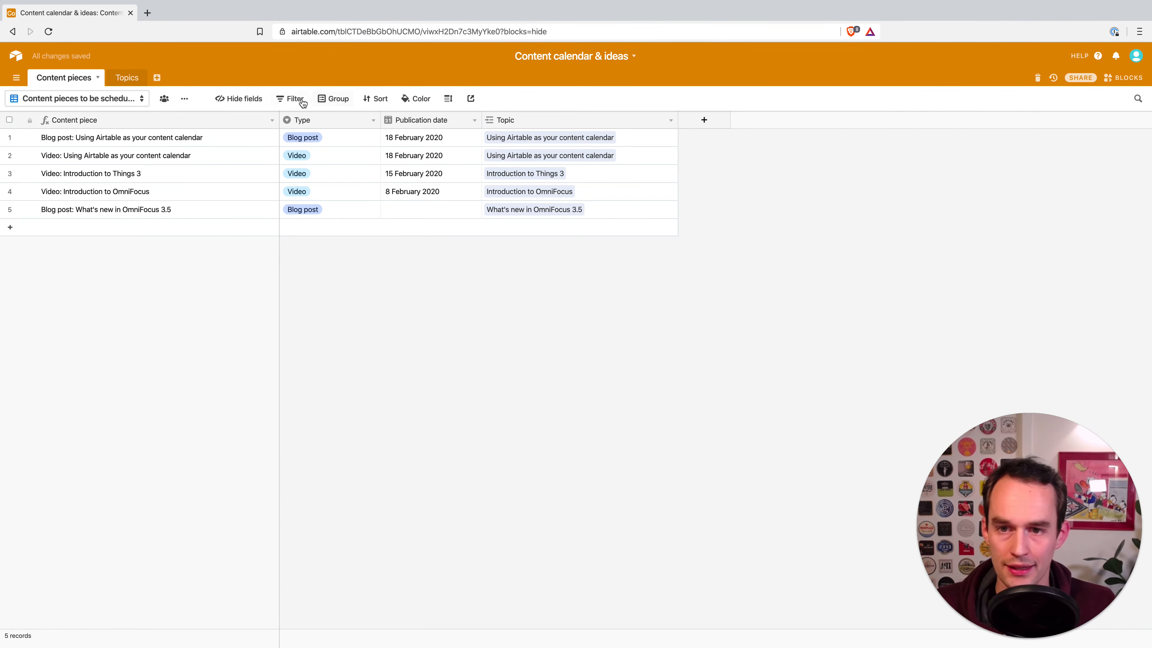
# - Filter the Content pieces to be scheduled view to records whose Publication date is empty
pyautogui.click(301, 100)
pyautogui.click(307, 145)
pyautogui.click(334, 125)
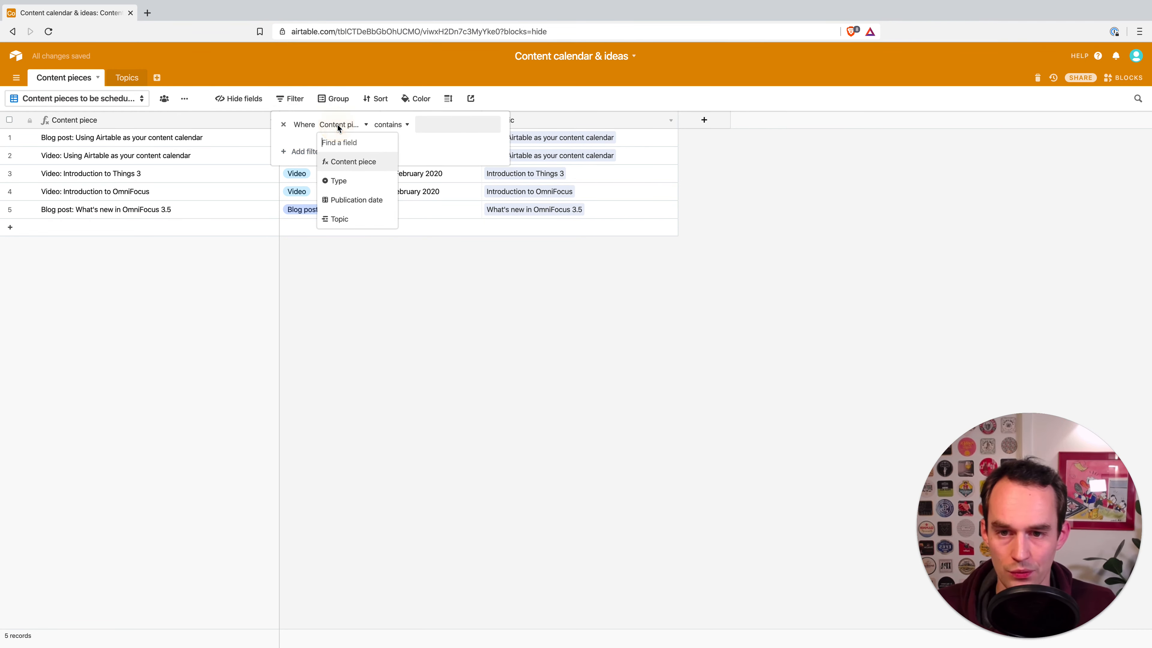
pyautogui.click(358, 198)
pyautogui.click(438, 126)
pyautogui.scroll(5, 453, 159)
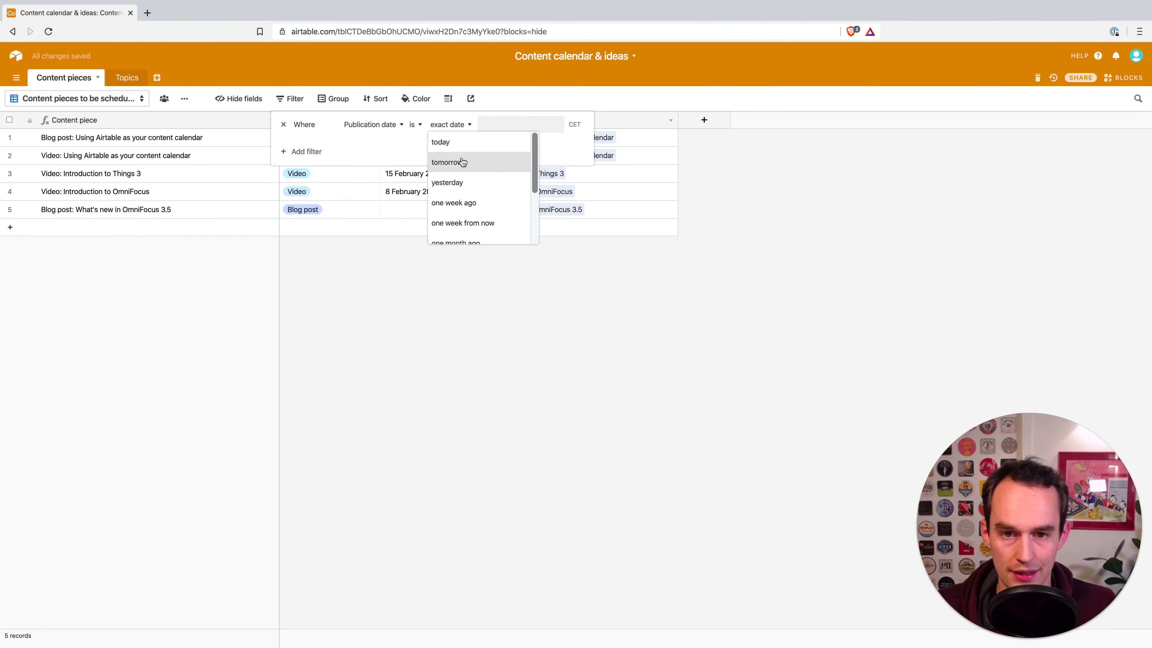
pyautogui.scroll(-5, 476, 173)
pyautogui.scroll(5, 476, 172)
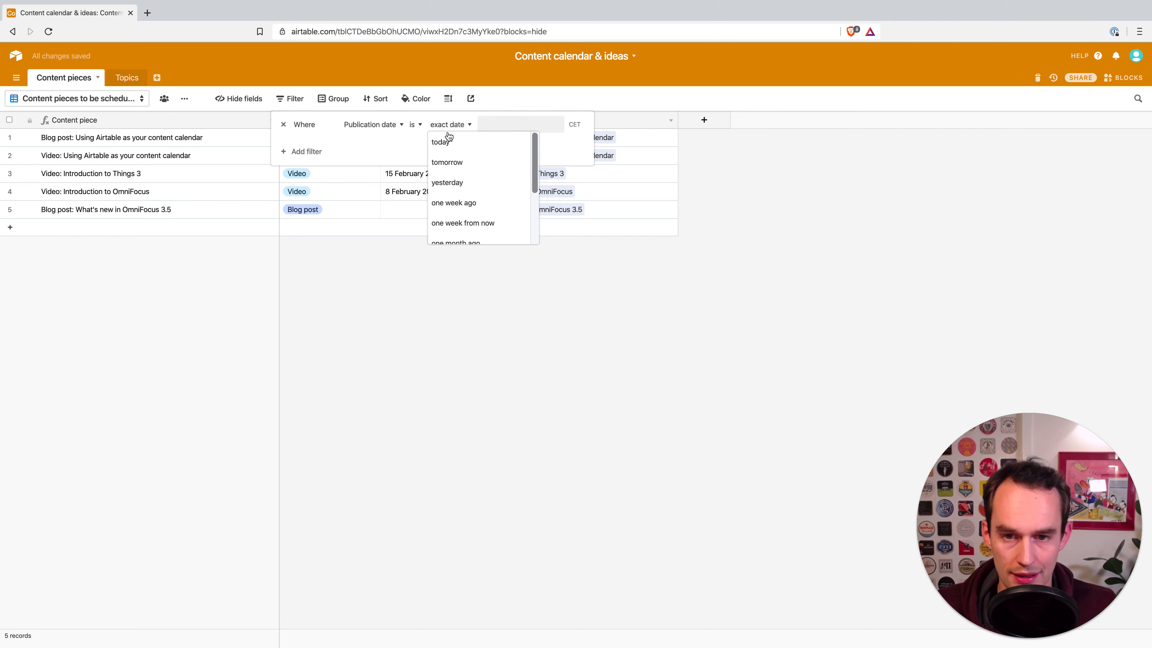
pyautogui.click(417, 124)
pyautogui.scroll(-3, 458, 205)
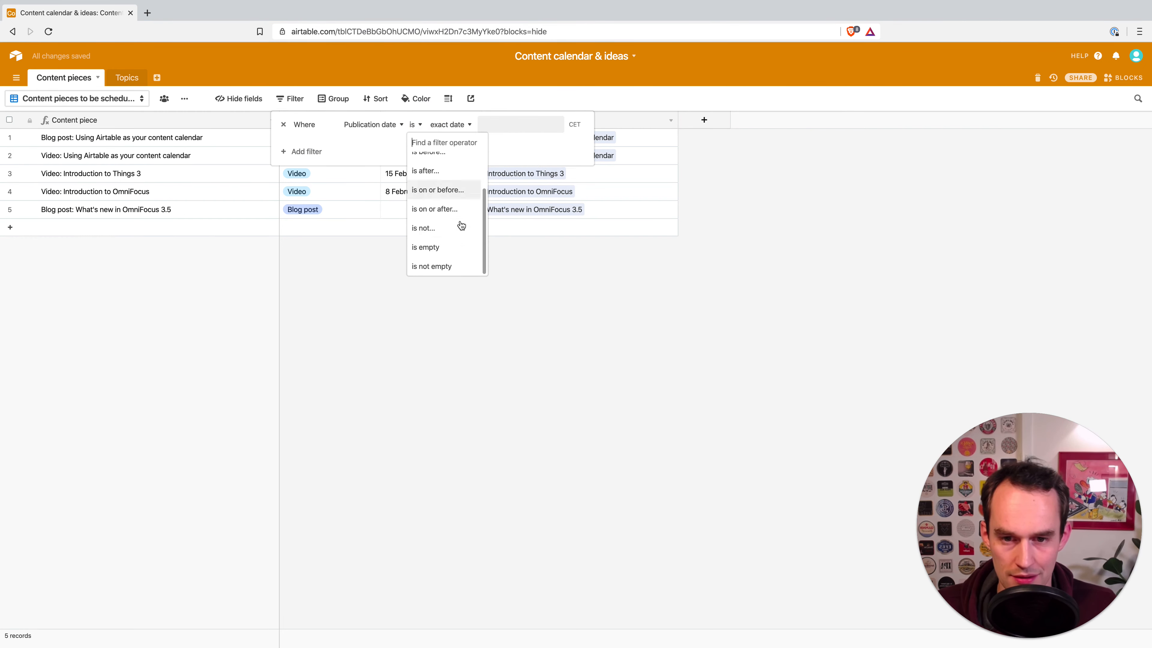
pyautogui.click(450, 248)
pyautogui.click(409, 239)
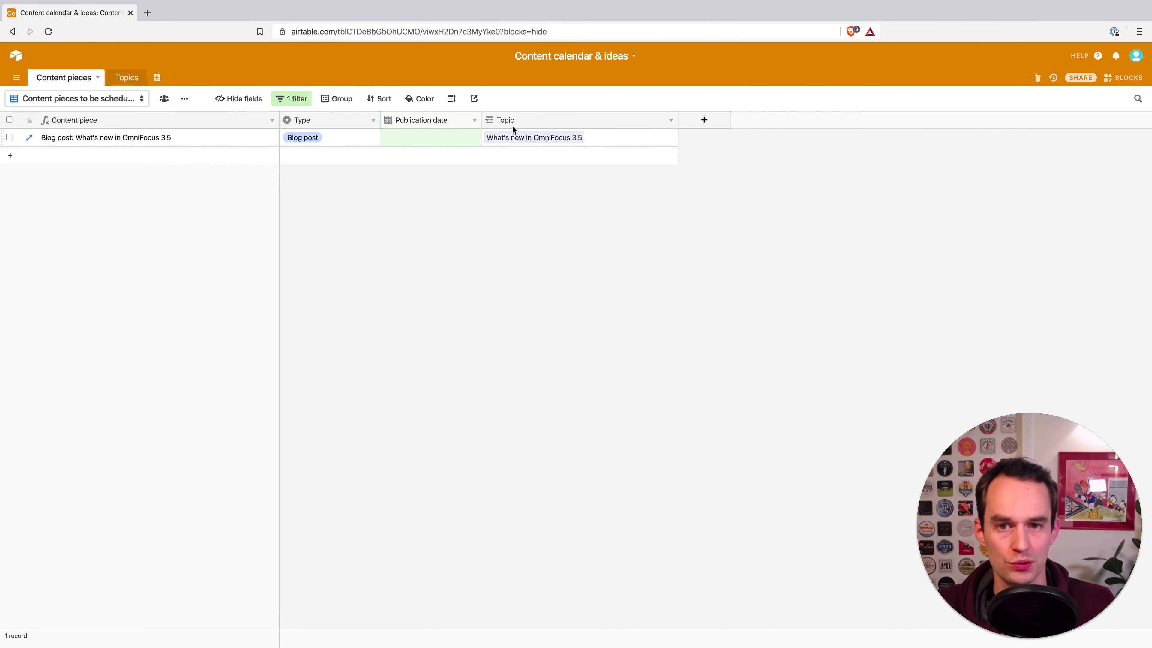
# - Try hiding the Publication date field in the Content pieces to be scheduled view and show it again
pyautogui.click(236, 103)
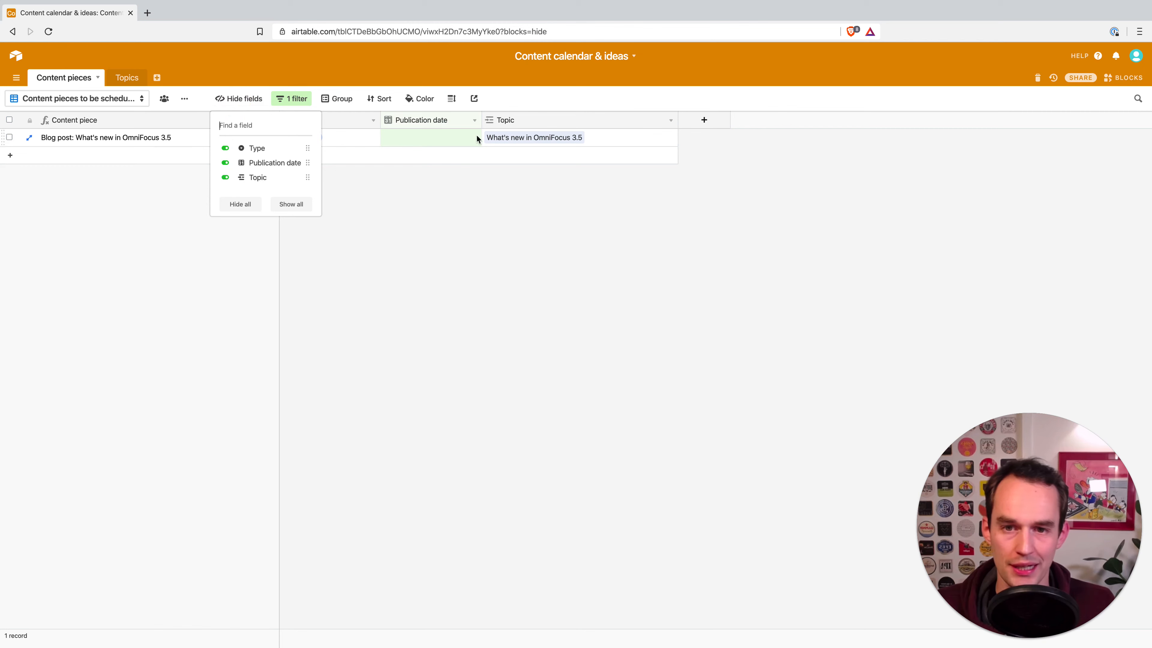
pyautogui.click(225, 163)
pyautogui.click(551, 229)
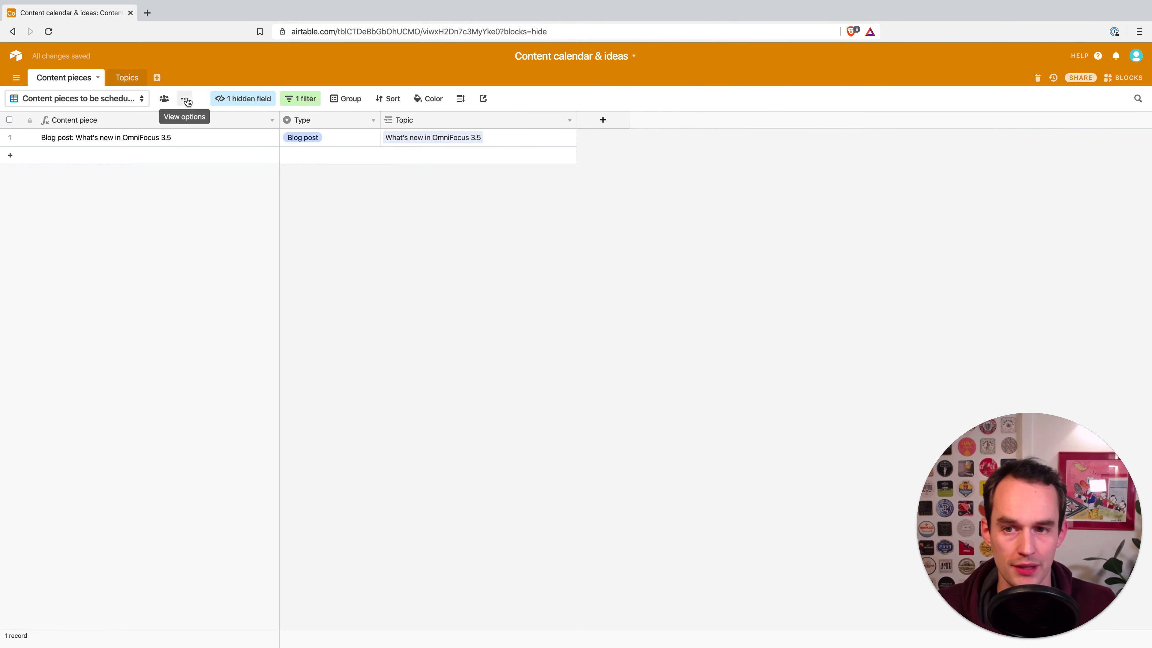
pyautogui.click(242, 98)
pyautogui.click(225, 163)
pyautogui.click(438, 219)
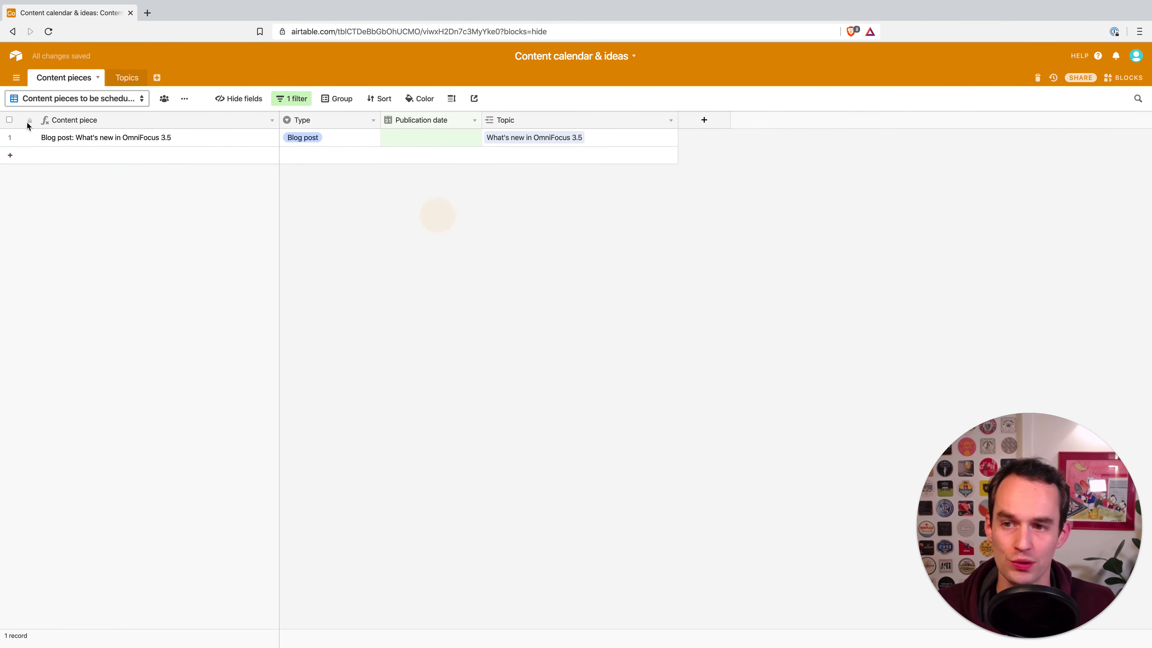
# - Hide the Publication date field in the Content pieces to be scheduled view
pyautogui.click(411, 142)
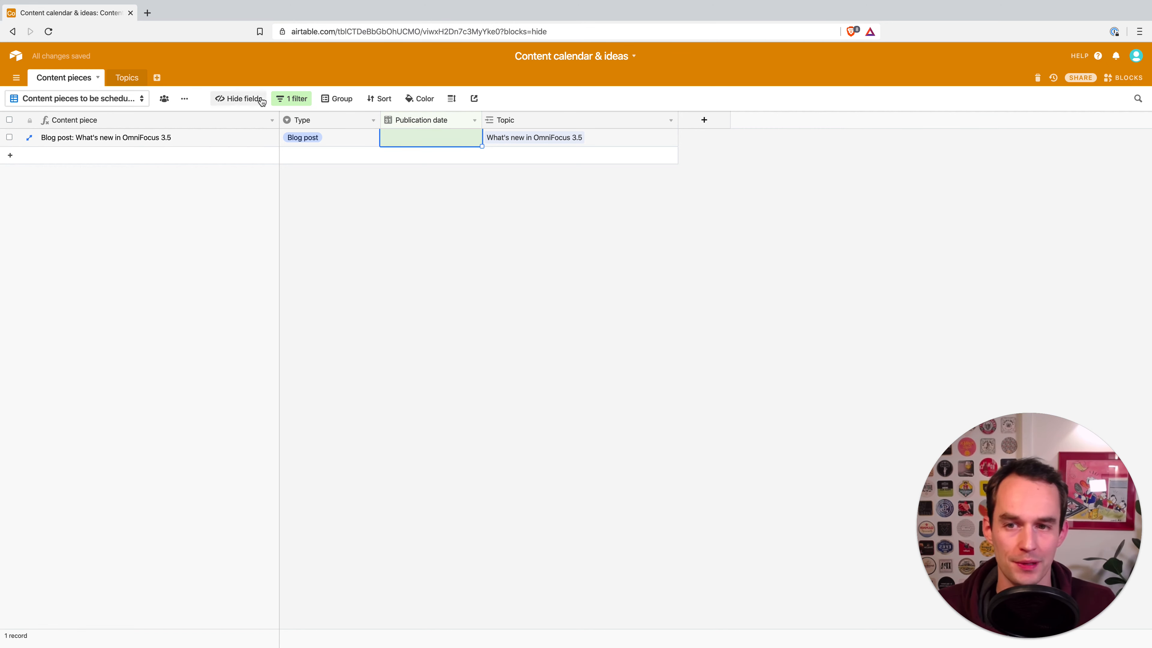
pyautogui.click(239, 98)
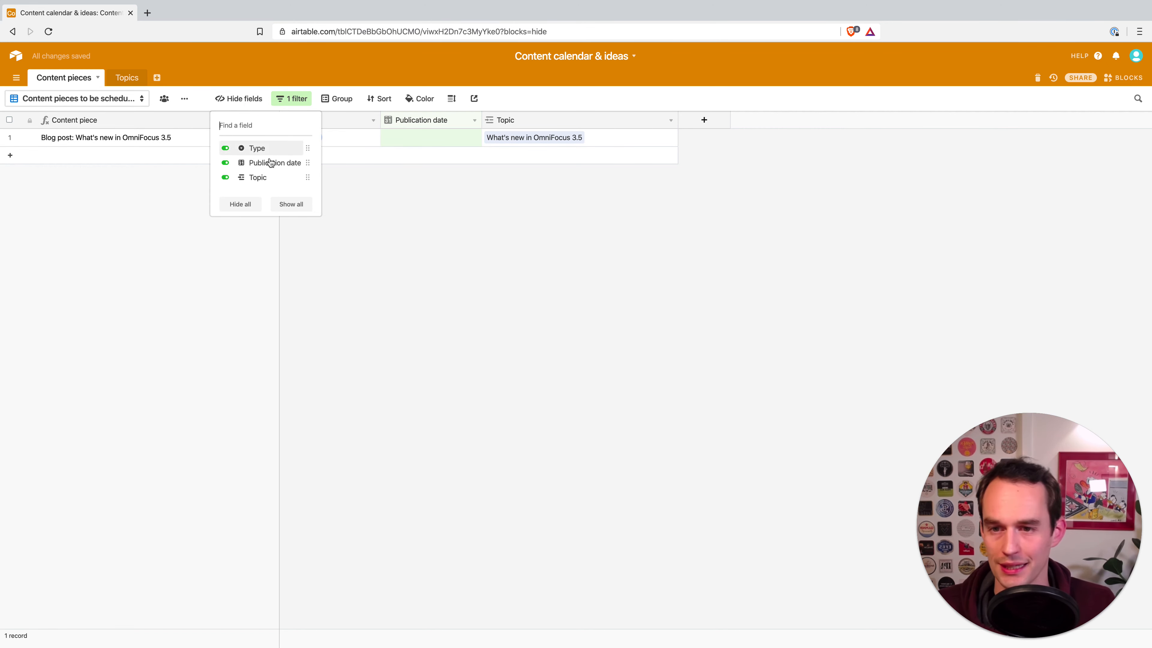
pyautogui.click(226, 163)
pyautogui.click(347, 237)
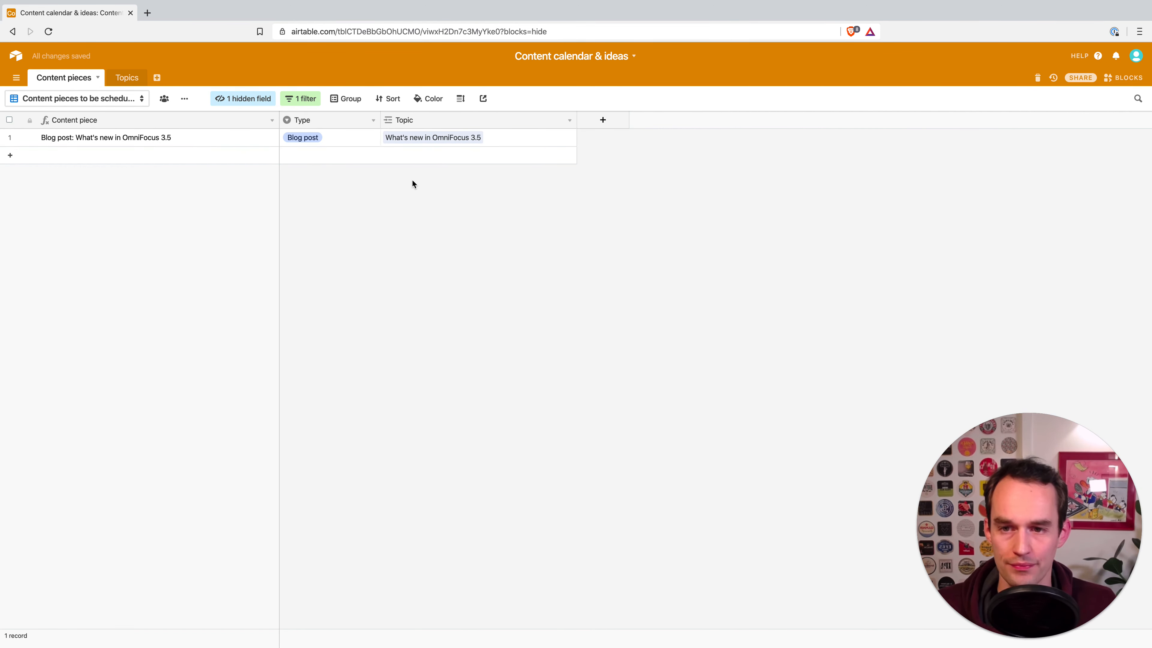
# - Expand the OmniFocus 3.5 blog post record, reveal its hidden field for inspection and close the record
pyautogui.click(29, 137)
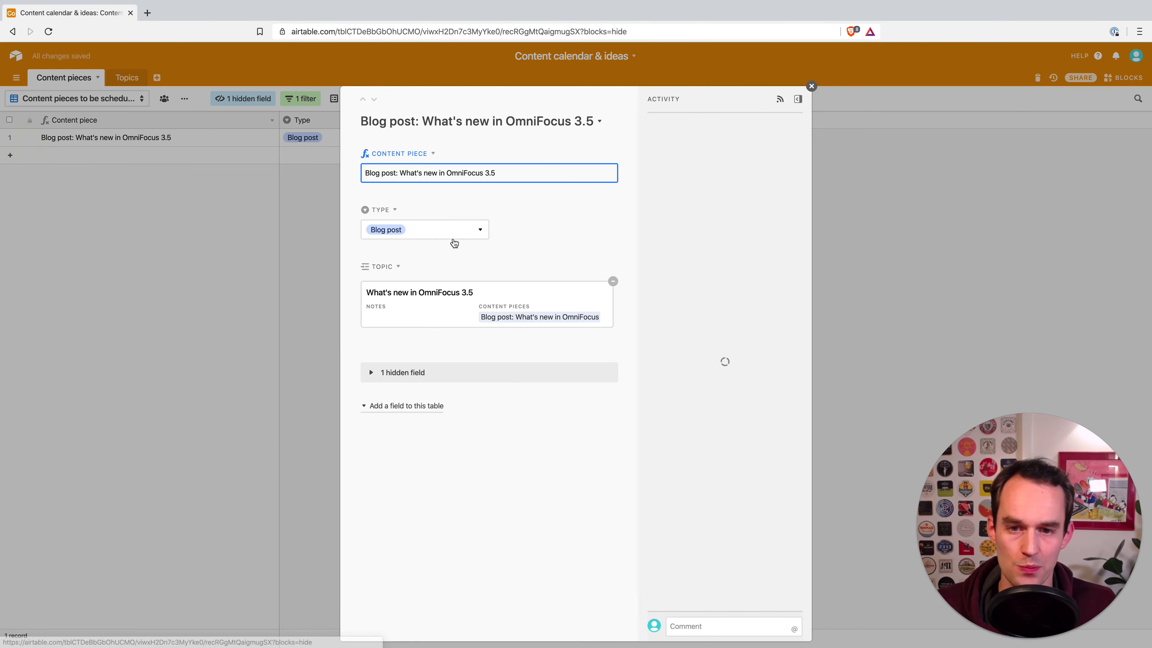
pyautogui.click(413, 375)
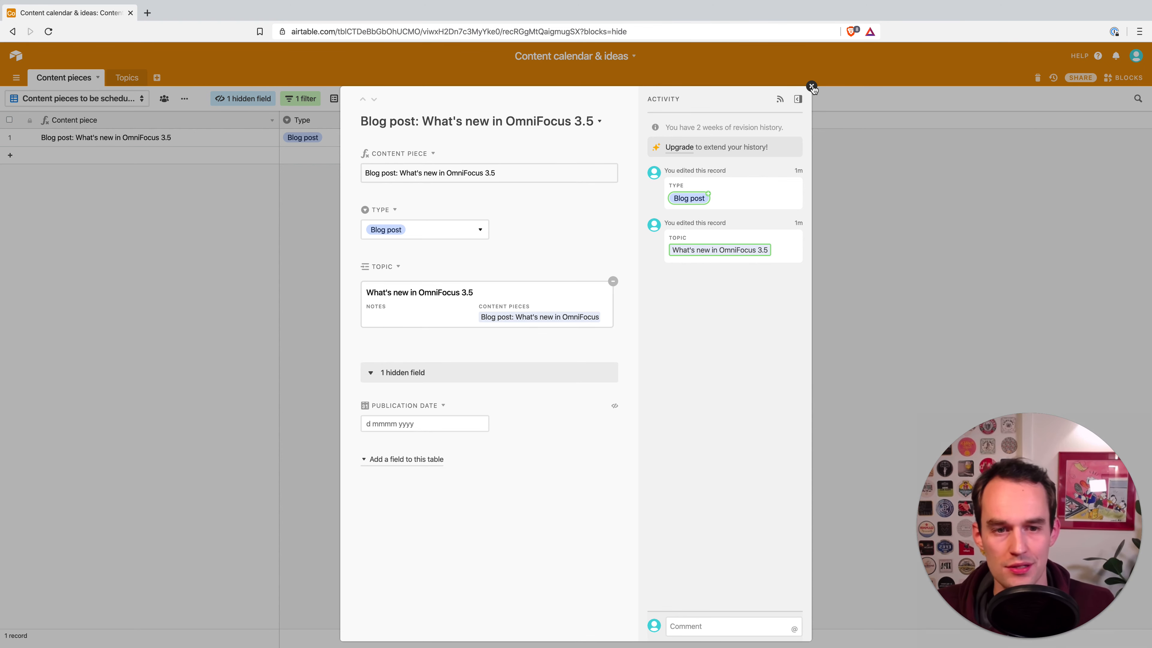
pyautogui.click(812, 86)
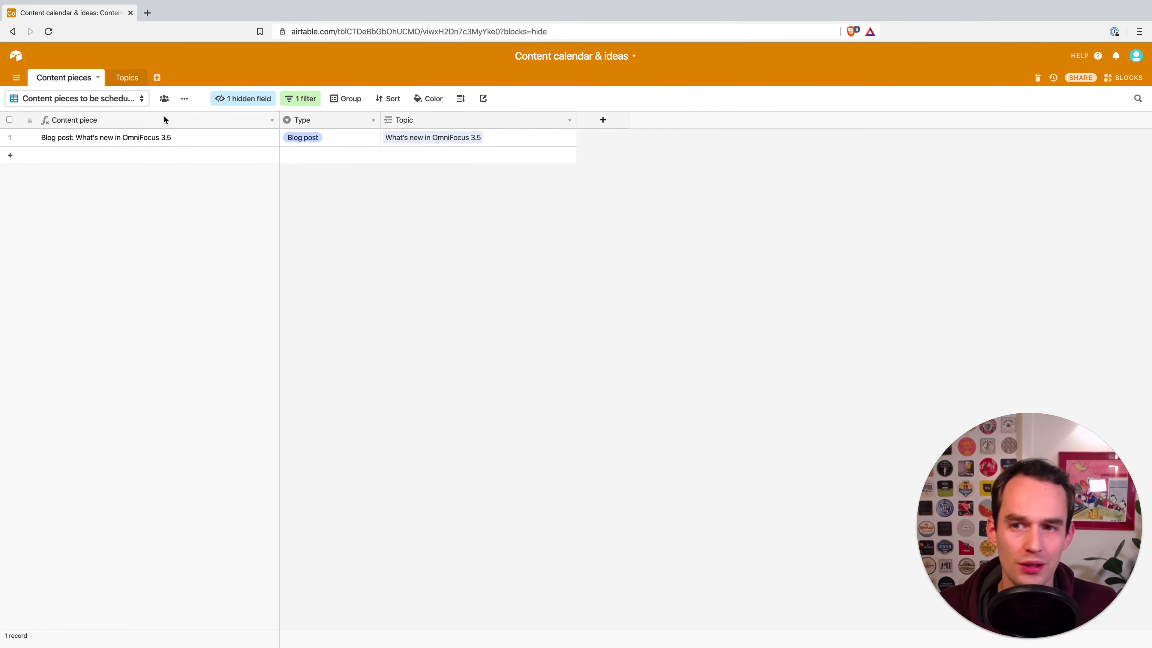
# - Rename the Topics table's Grid view as "All topics"
pyautogui.click(124, 78)
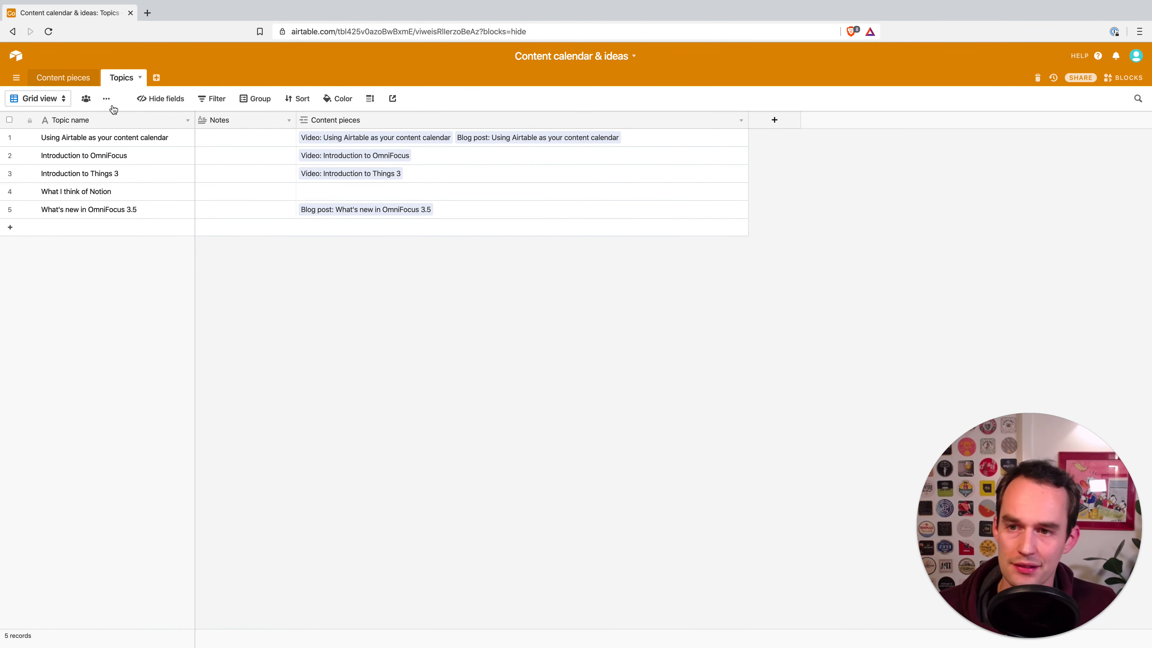
pyautogui.click(106, 98)
pyautogui.click(131, 116)
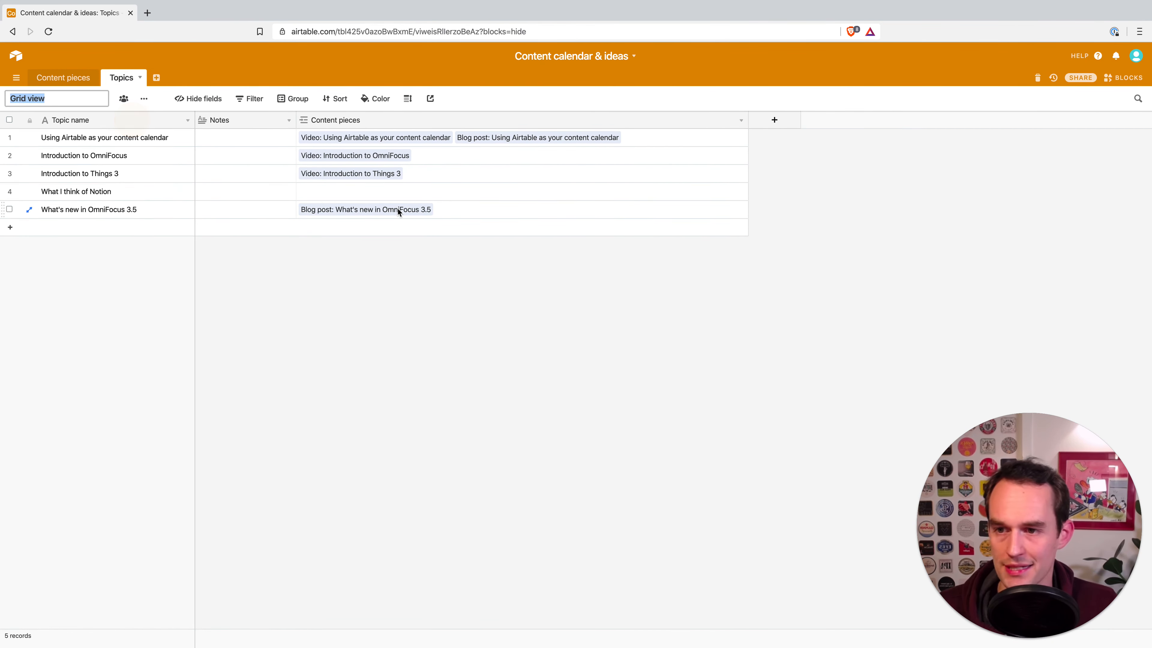
pyautogui.write('All top')
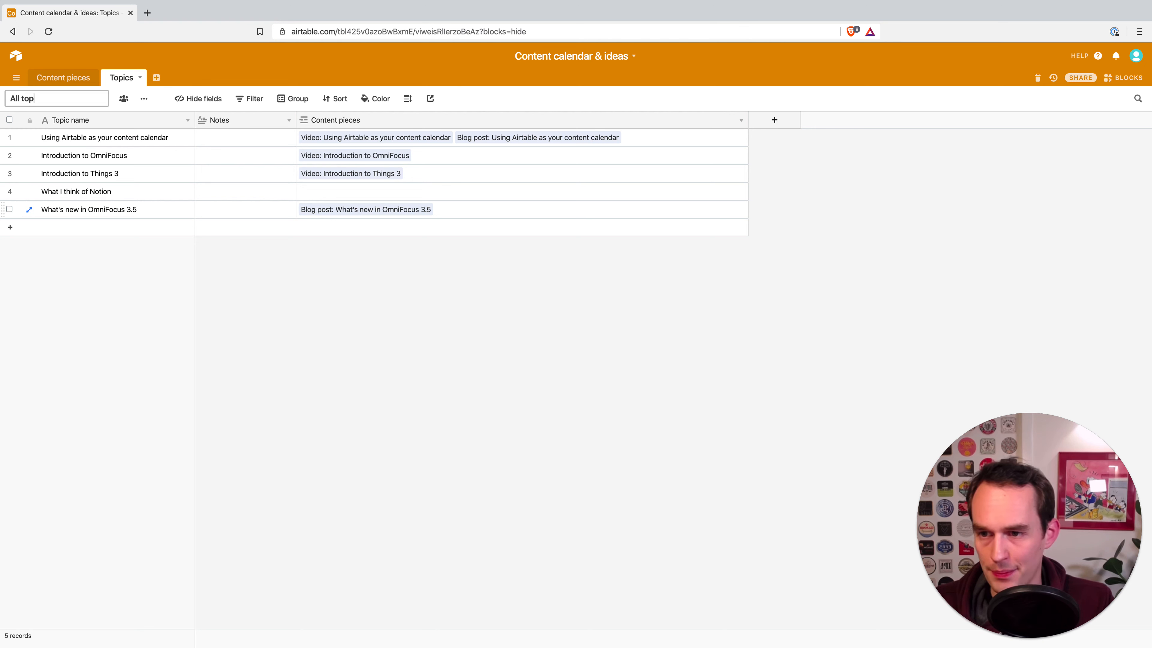
pyautogui.write('ics')
pyautogui.press('Return')
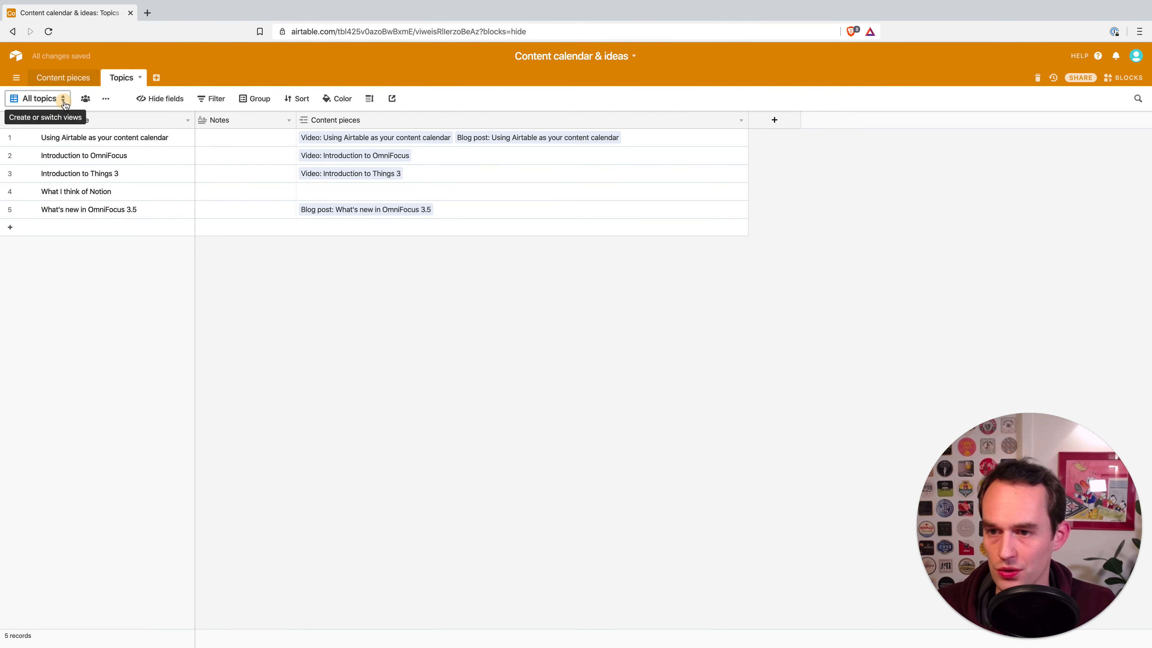
# - Create a new grid view in the Topics table named "Topics without content pieces"
pyautogui.click(38, 98)
pyautogui.click(57, 202)
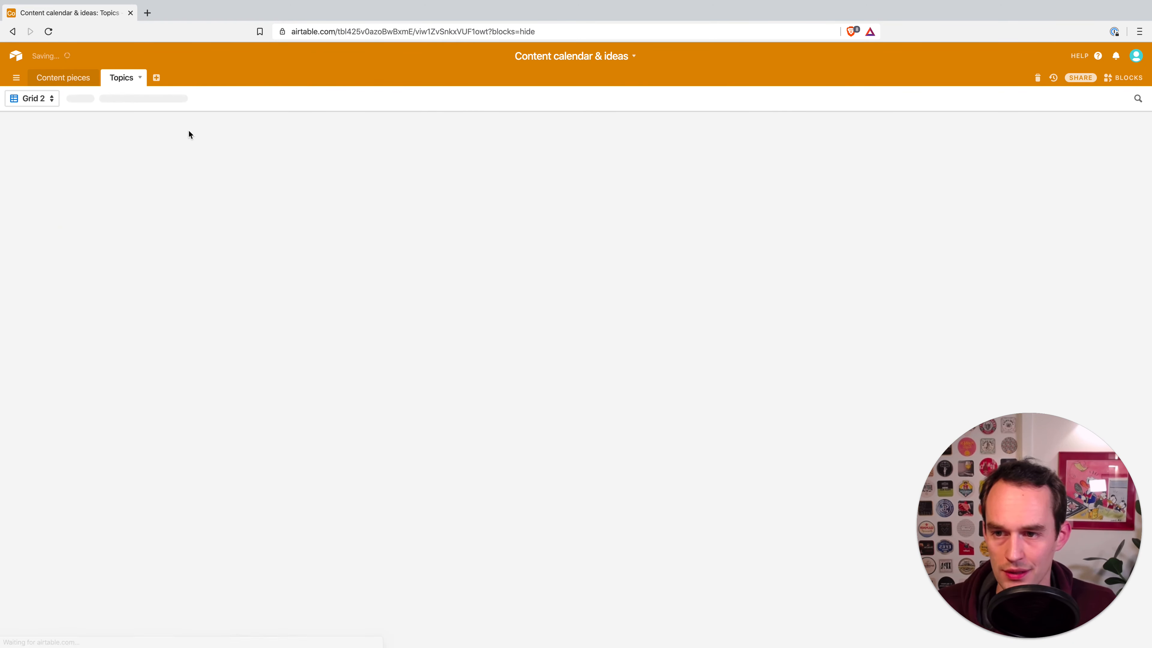
pyautogui.write('Topics')
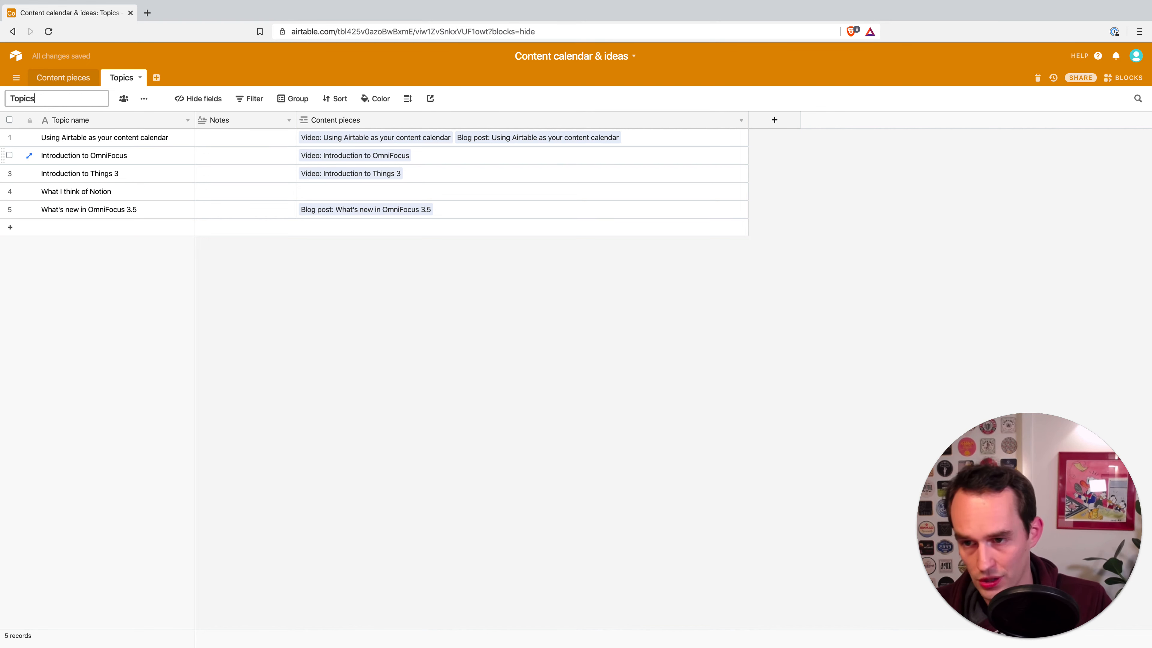
pyautogui.write(' without content pieces')
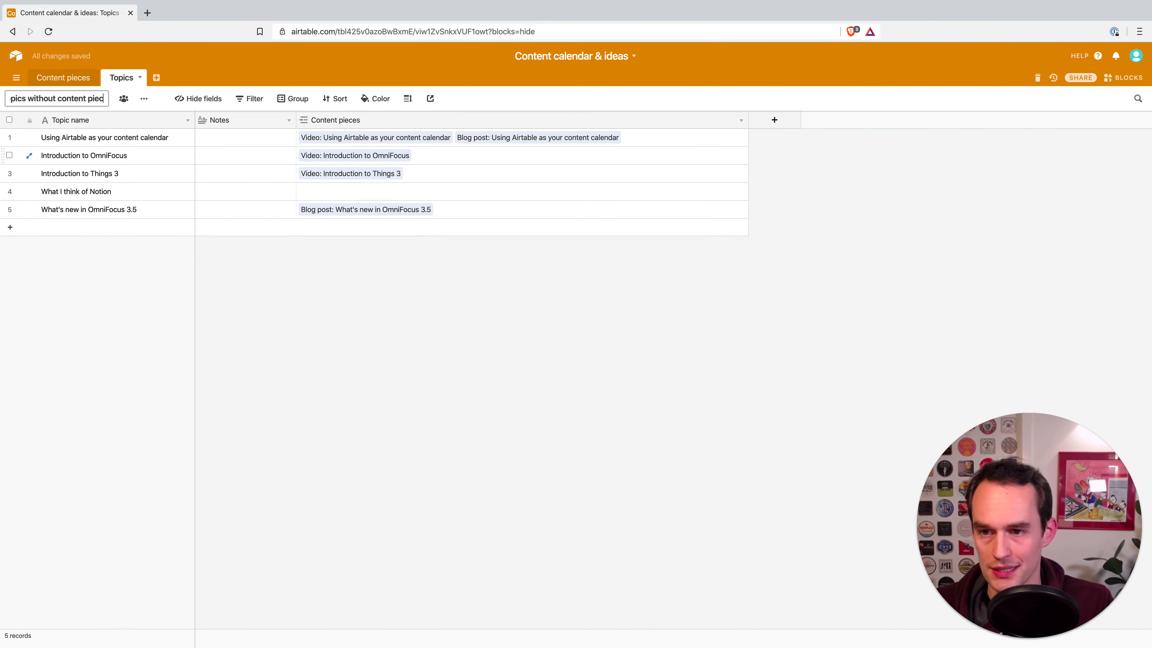
pyautogui.press('Return')
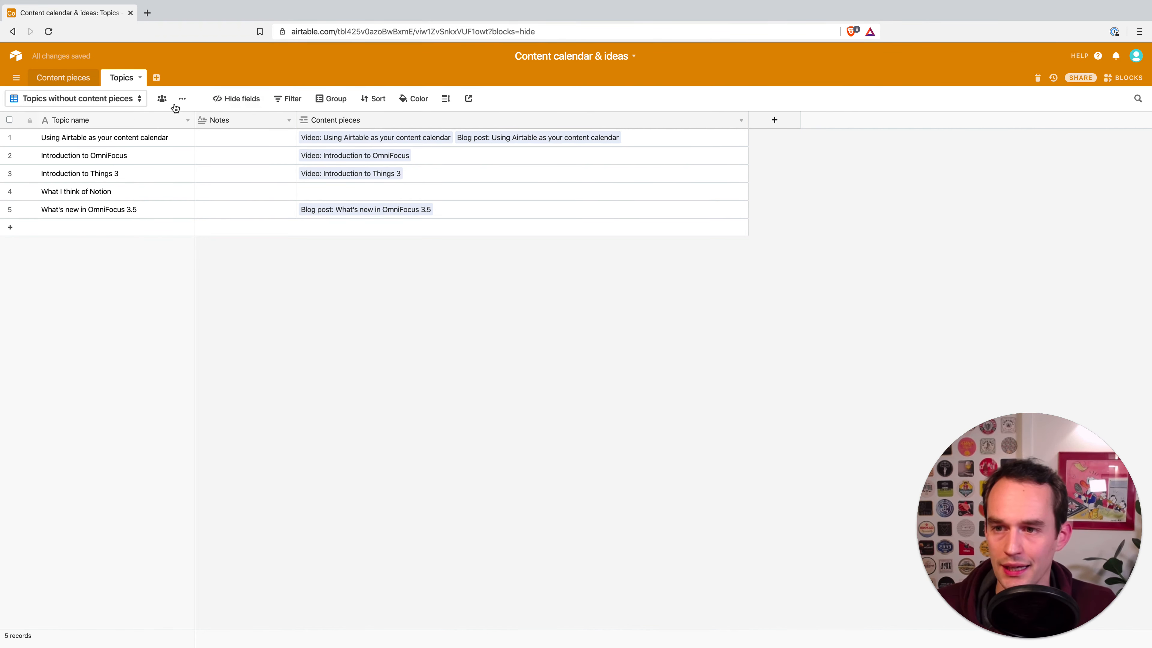
# - Filter the Topics without content pieces view to records whose Content pieces field is empty
pyautogui.click(295, 99)
pyautogui.click(293, 146)
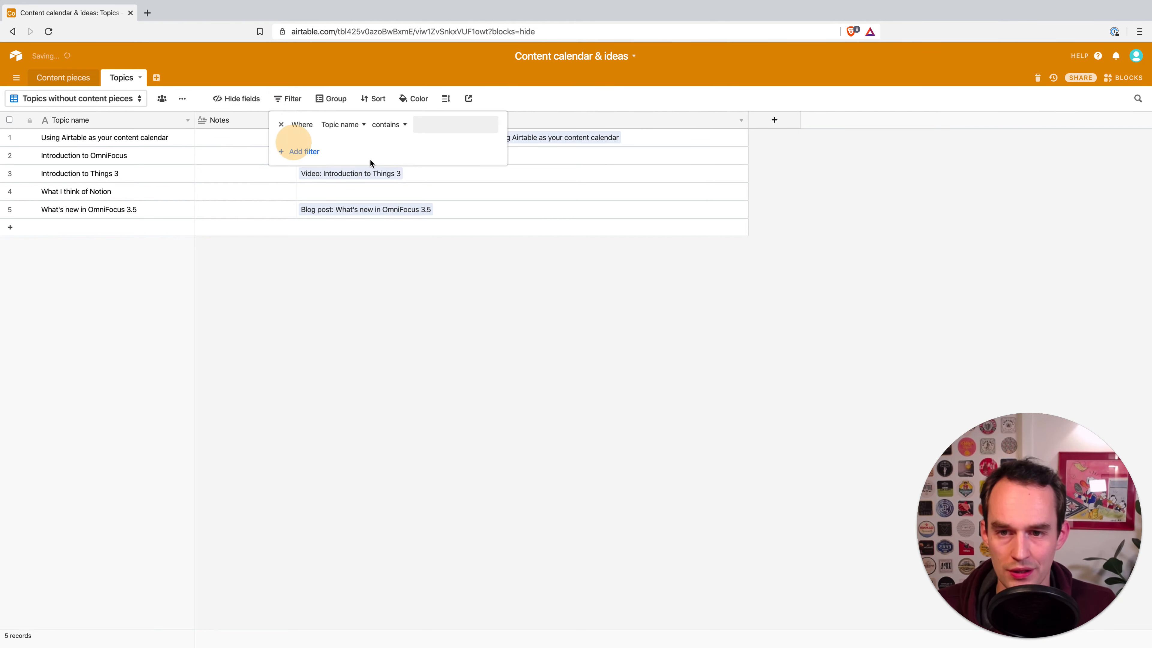
pyautogui.click(345, 127)
pyautogui.click(339, 199)
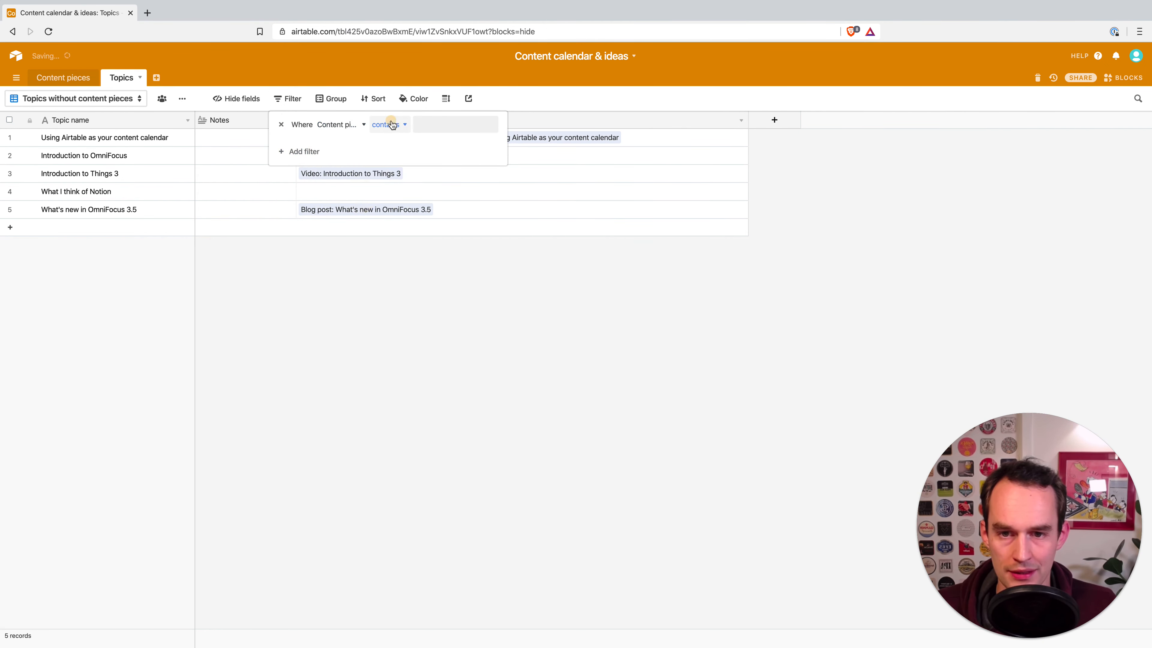
pyautogui.click(390, 125)
pyautogui.click(389, 200)
pyautogui.click(545, 247)
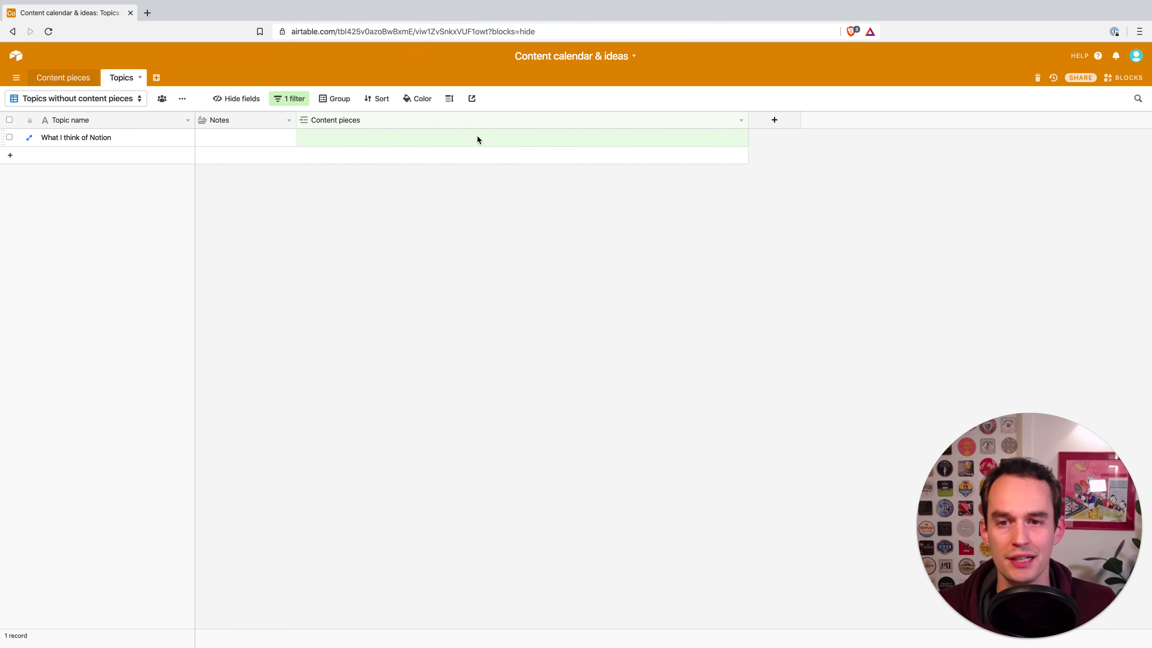
# - Hide the Content pieces field in the Topics without content pieces view
pyautogui.click(227, 99)
pyautogui.click(222, 163)
pyautogui.click(495, 203)
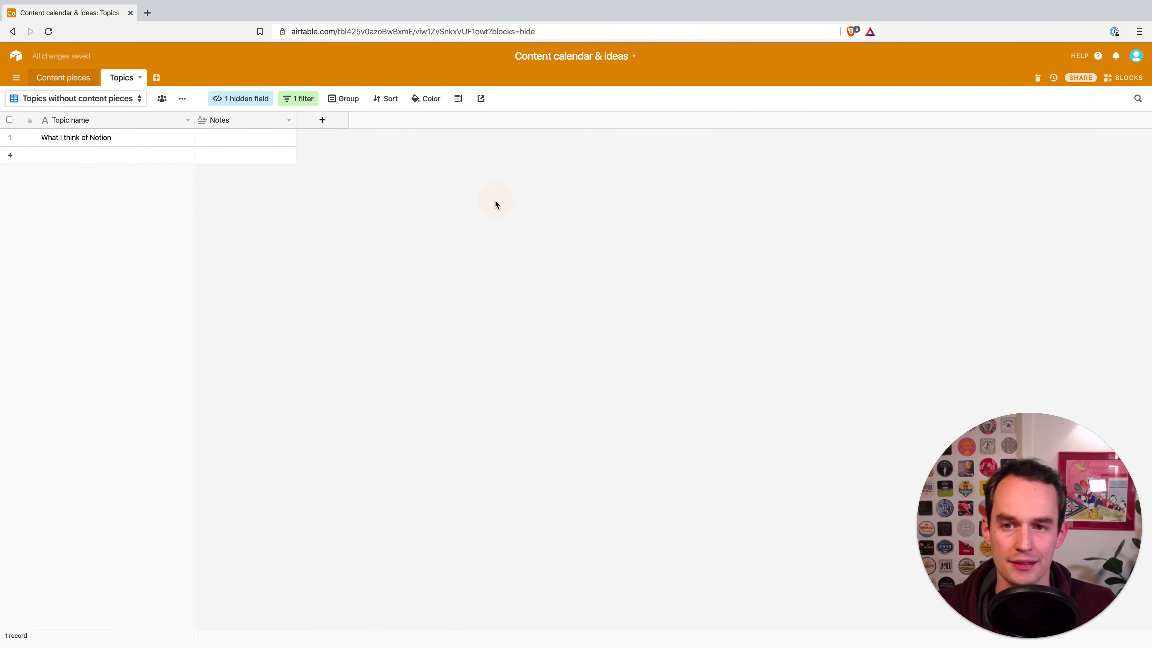
# - Review the All topics view in Topics and the Content calendar view in the Content pieces table
pyautogui.click(98, 99)
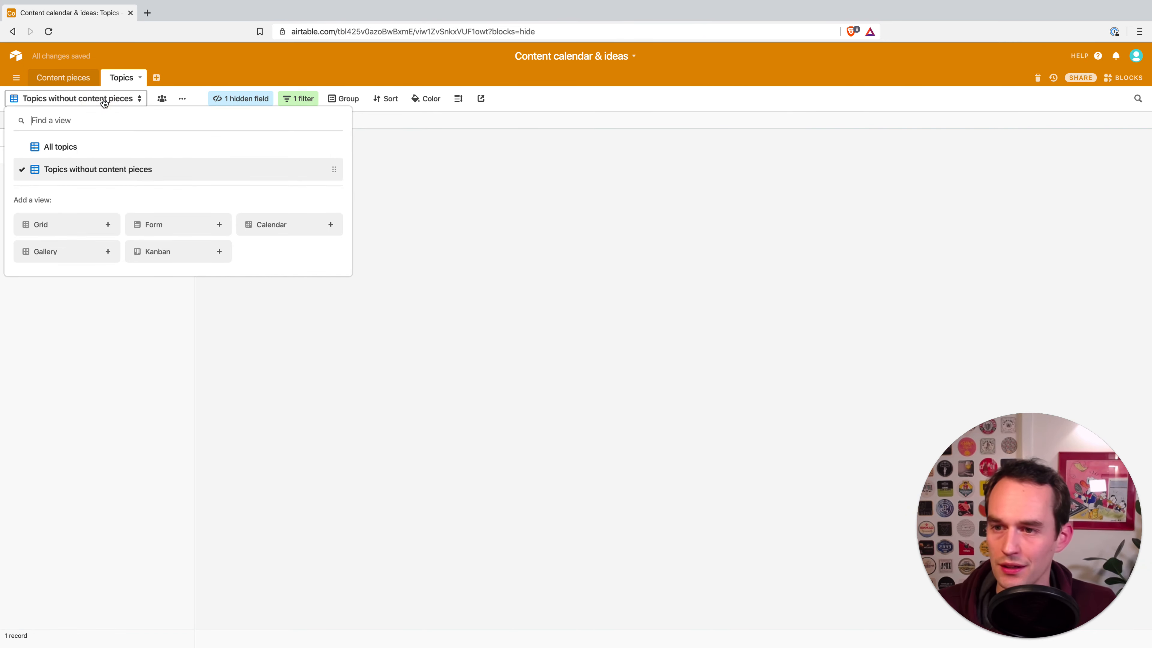
pyautogui.click(103, 146)
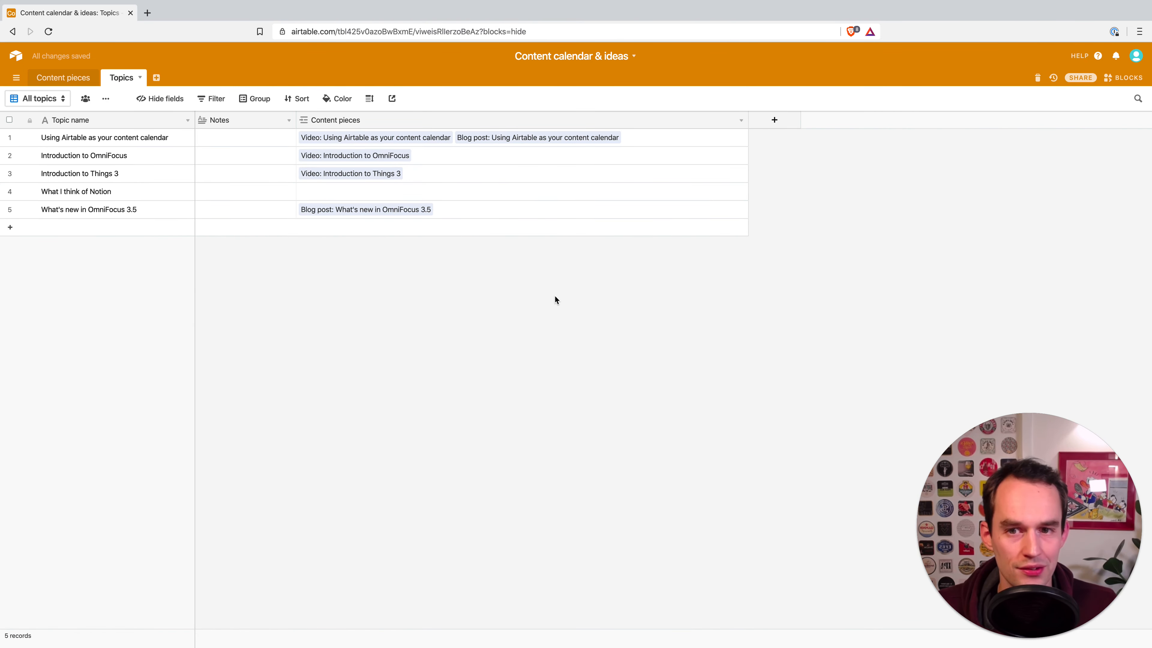
pyautogui.click(77, 80)
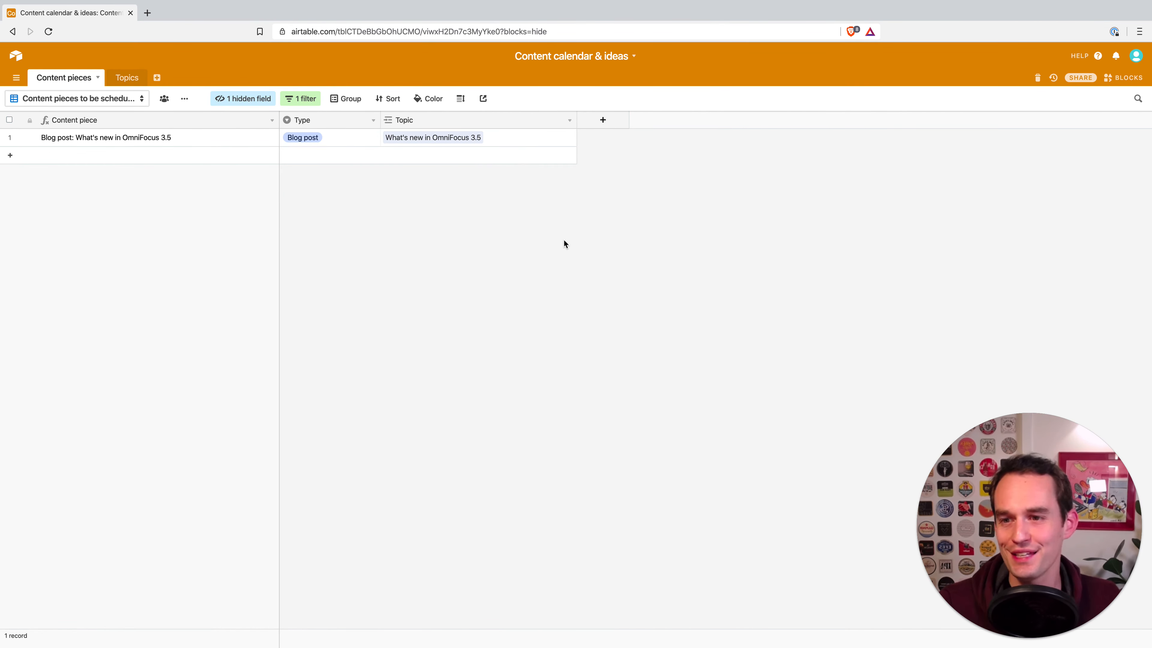
pyautogui.click(54, 98)
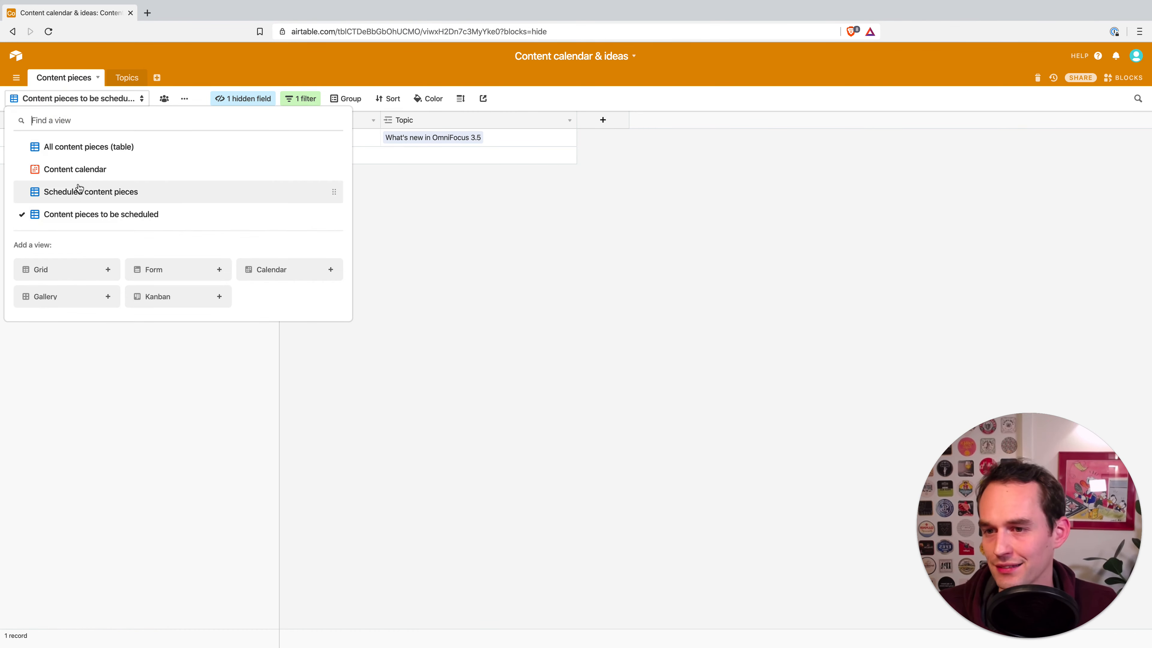
pyautogui.click(77, 168)
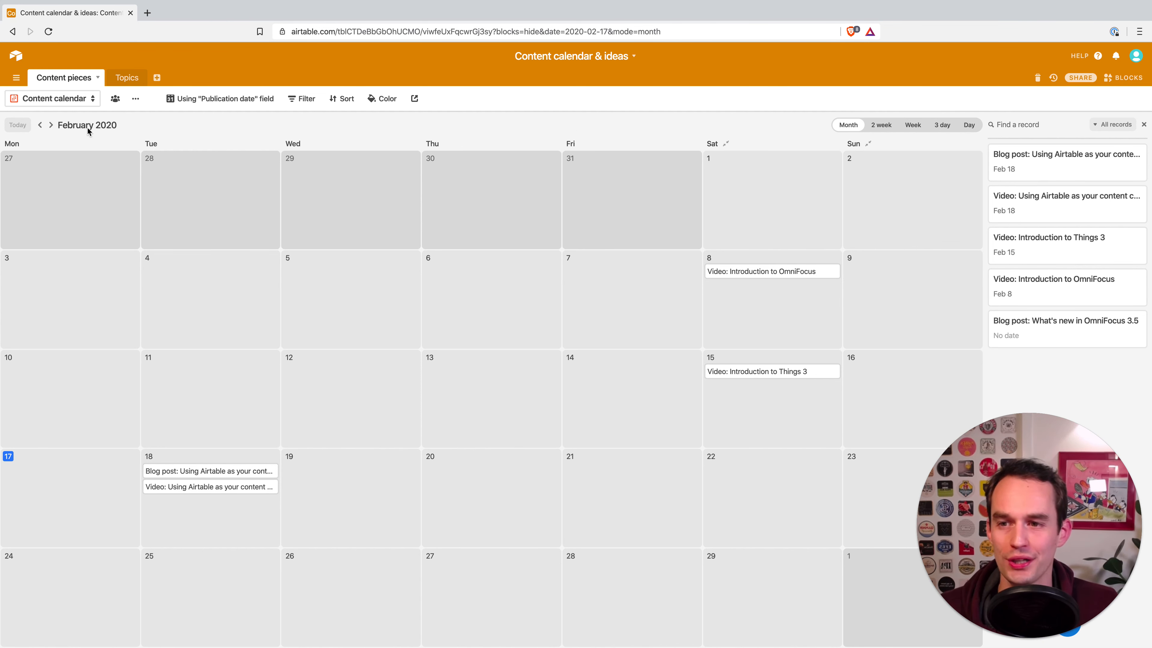
# - Add a field named "Creator" to the Content pieces table in the All content pieces (table) view
pyautogui.click(52, 98)
pyautogui.click(94, 147)
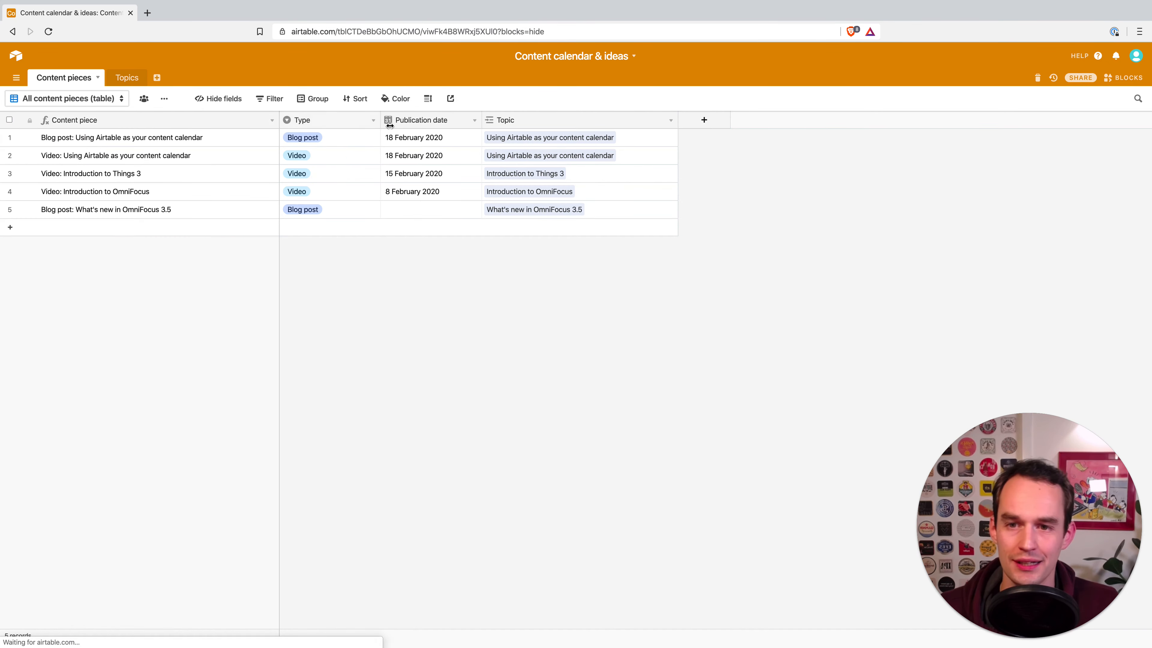
pyautogui.click(710, 119)
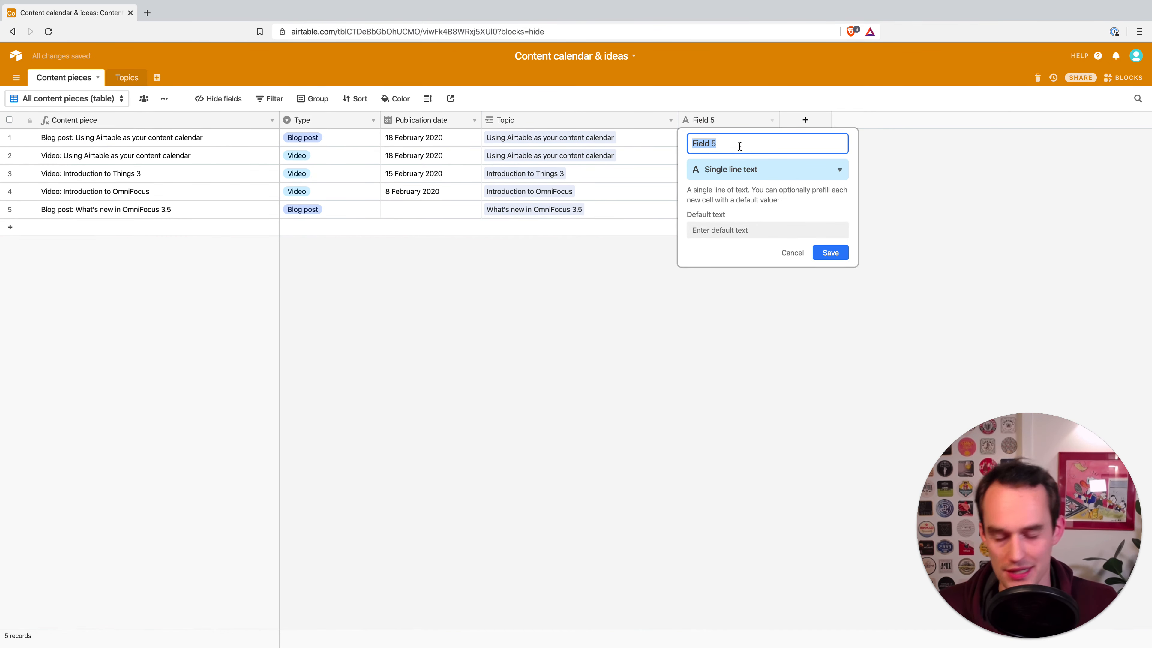
pyautogui.write('Creator')
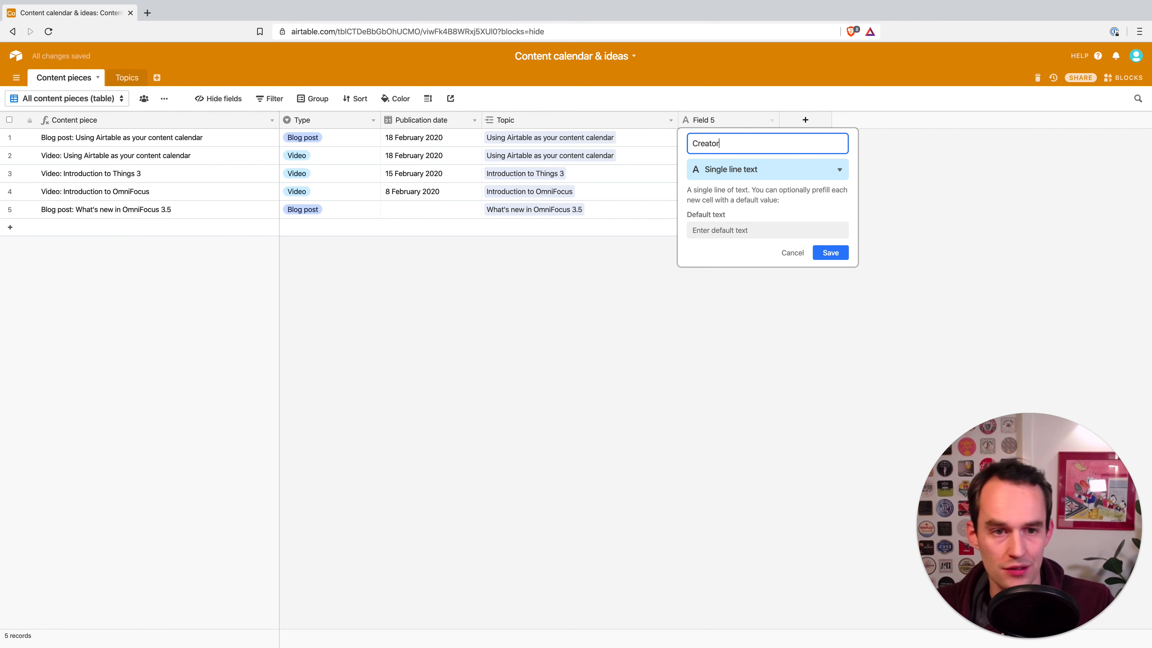
pyautogui.press('Return')
# - Change the Creator field's type to Collaborator, keeping the default collaborator options
pyautogui.click(771, 119)
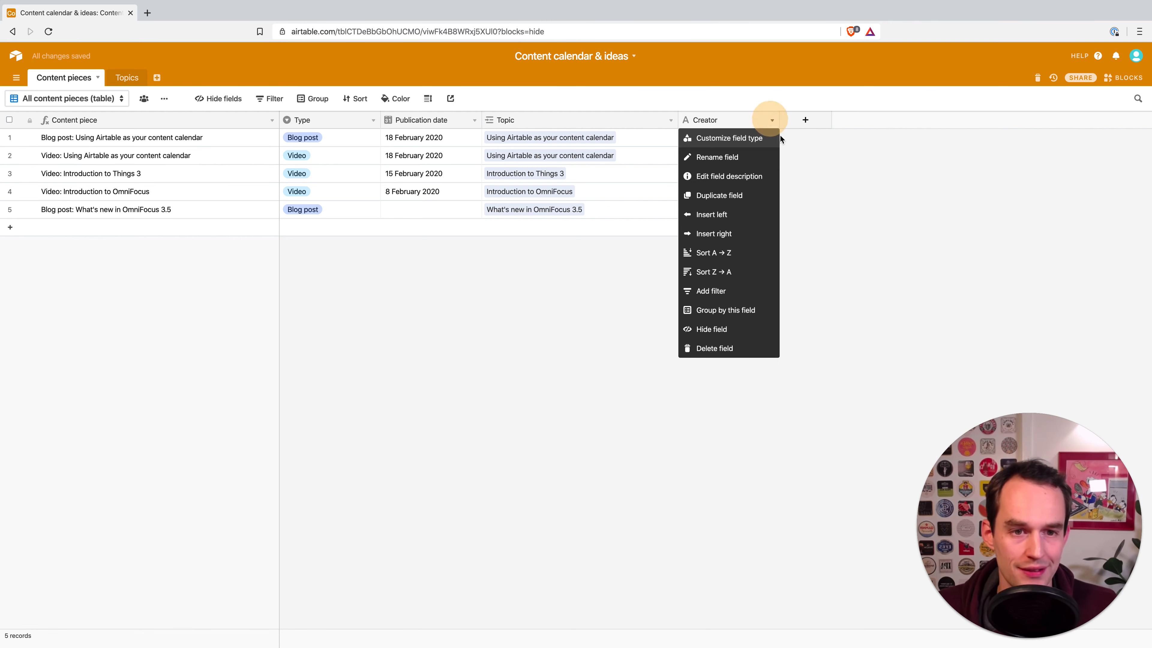
pyautogui.click(756, 143)
pyautogui.click(835, 172)
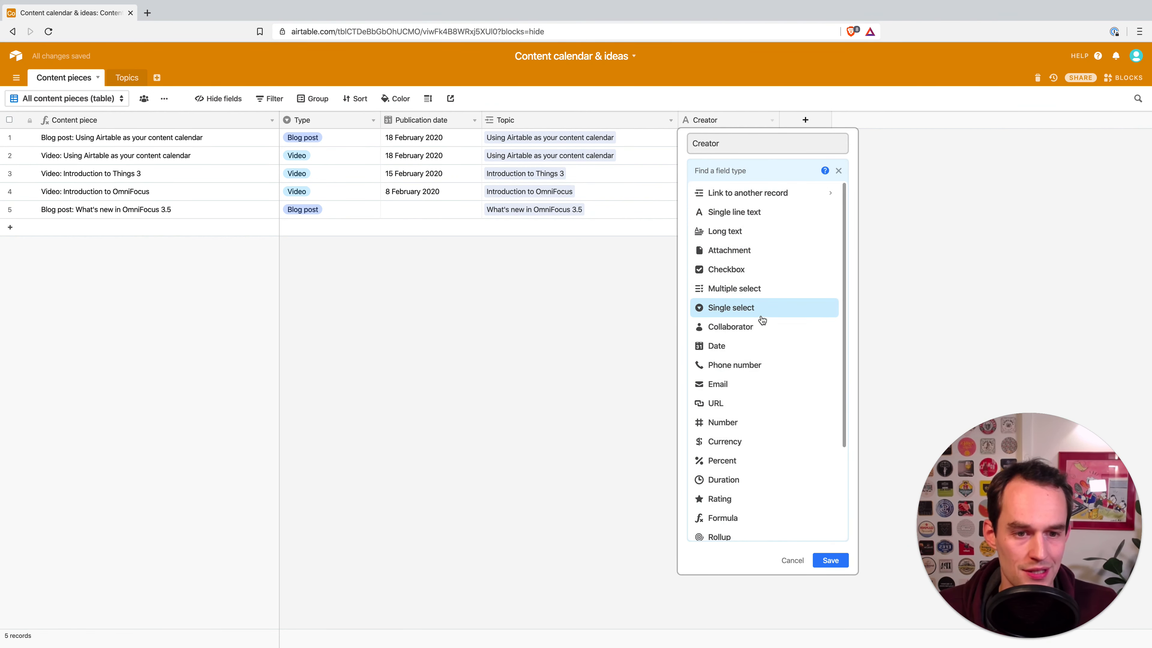
pyautogui.click(761, 328)
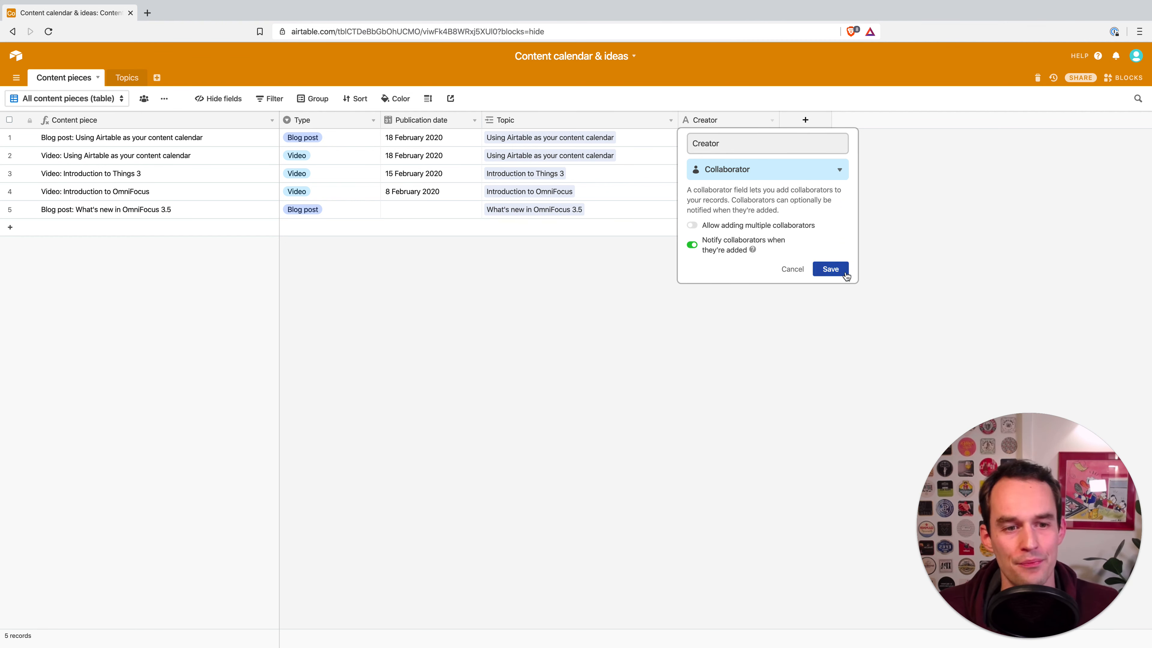
pyautogui.click(830, 268)
# - Assign the listed collaborator as Creator of the blog post "Using Airtable as your content calendar"
pyautogui.click(748, 137)
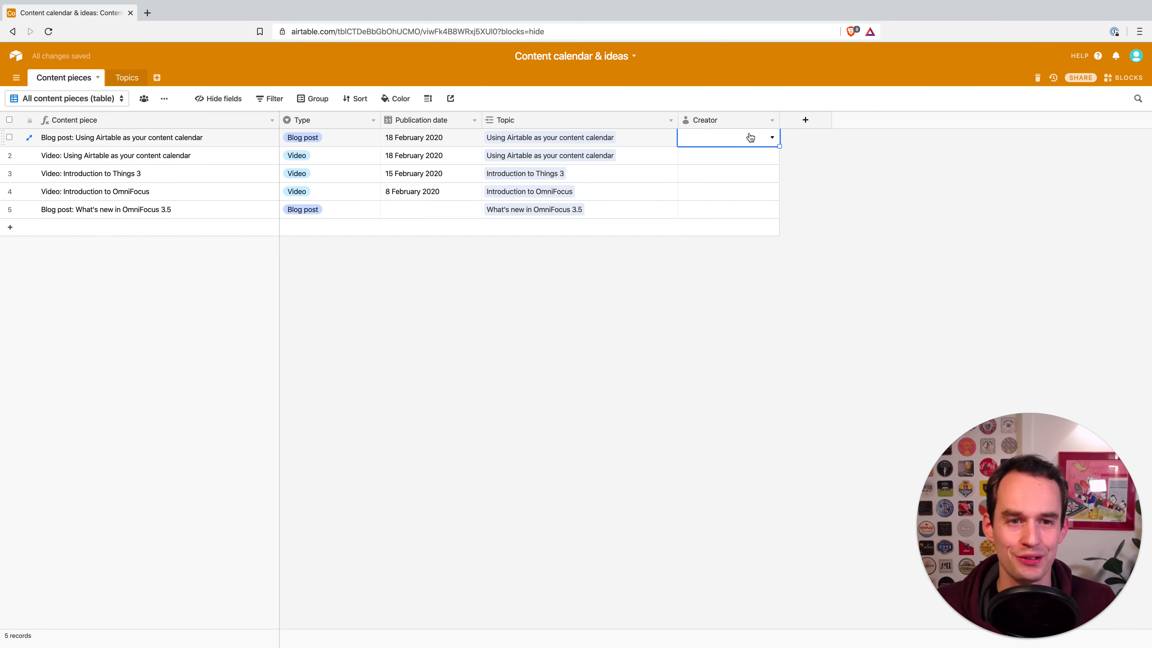
pyautogui.click(771, 137)
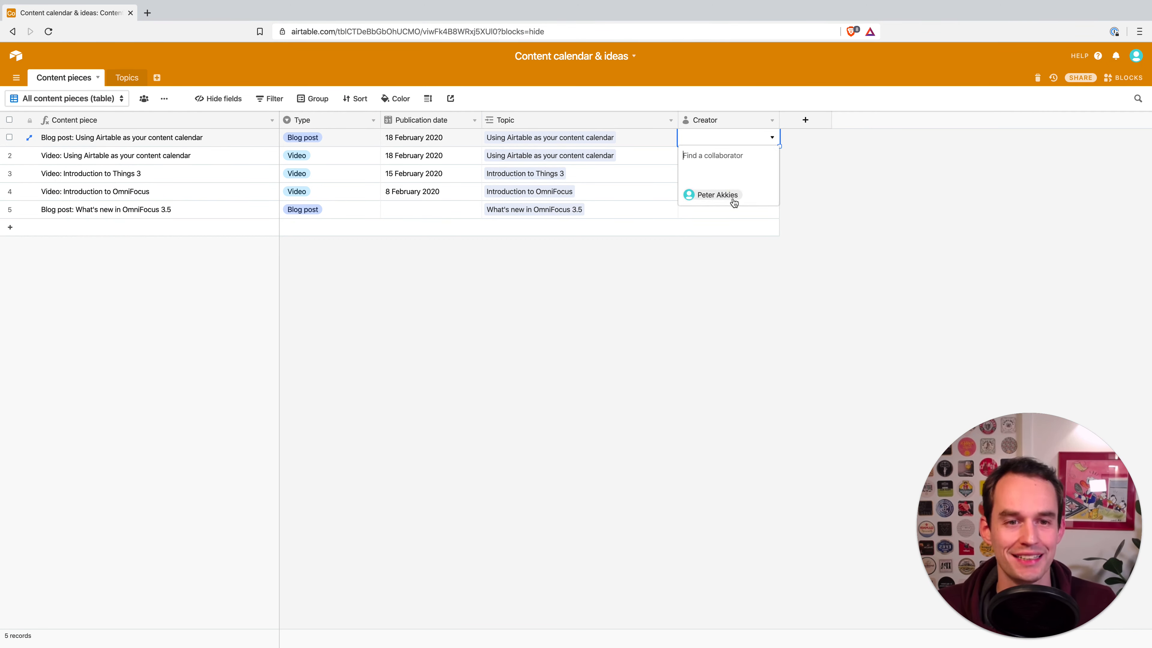
pyautogui.click(734, 201)
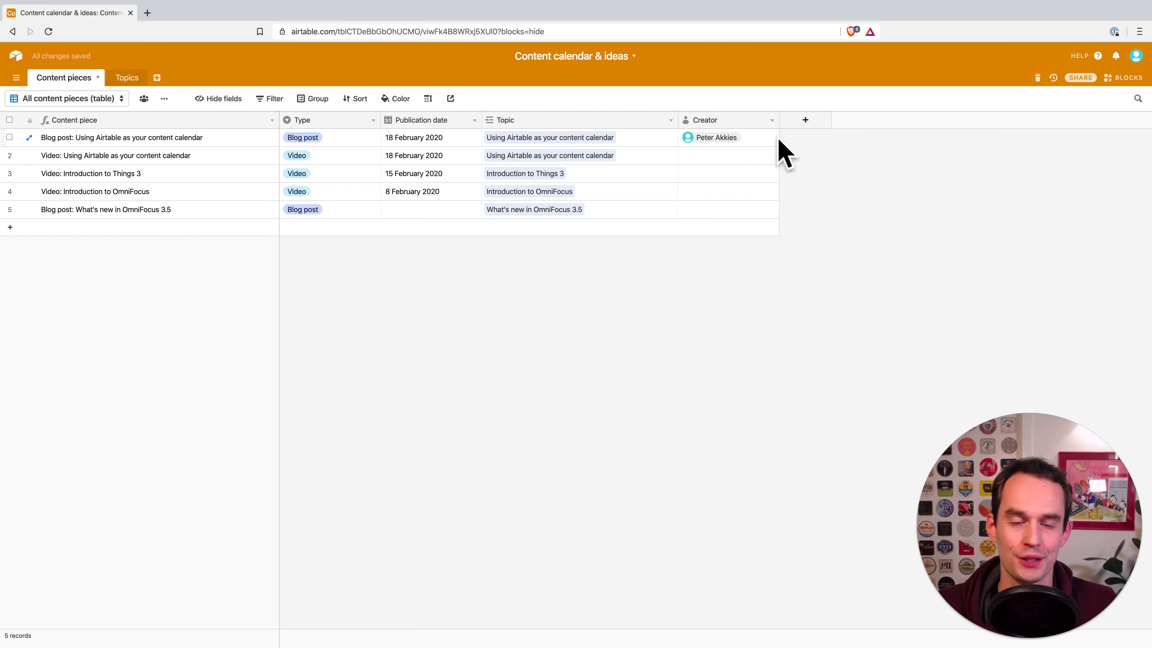